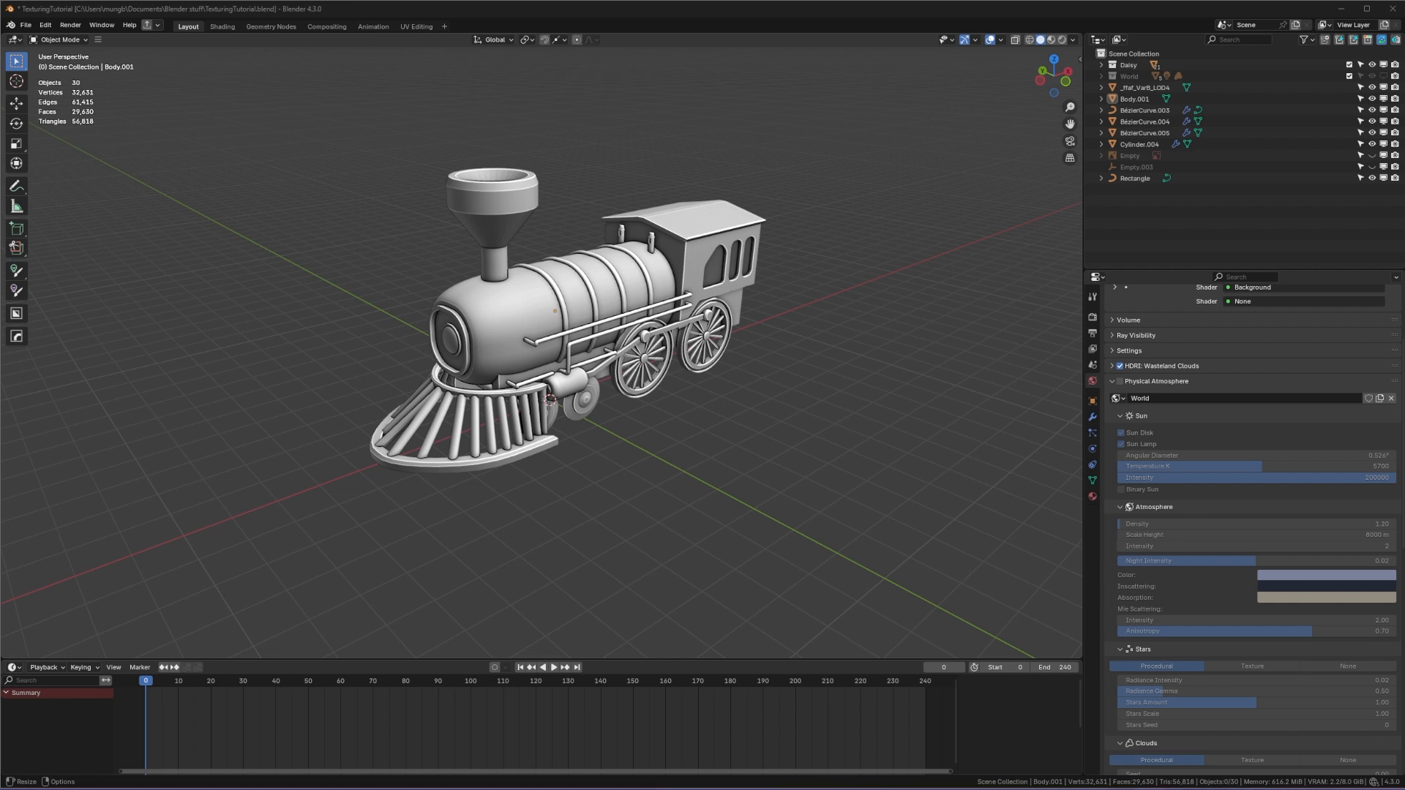
Step: Orbit and pan the viewport to inspect the train model
middle_drag(884, 481, 853, 480)
shift+middle_drag(694, 393, 763, 482)
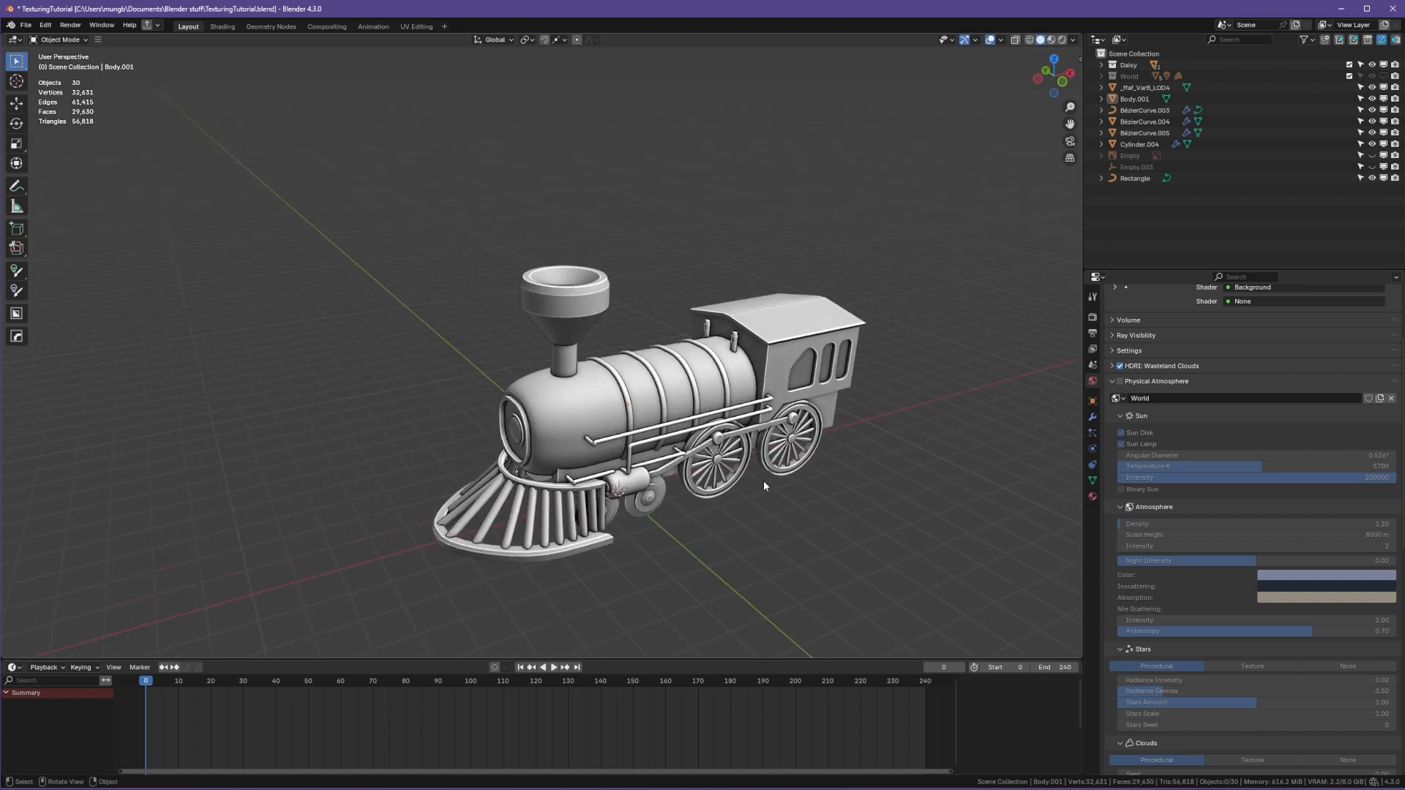
middle_drag(485, 354, 643, 456)
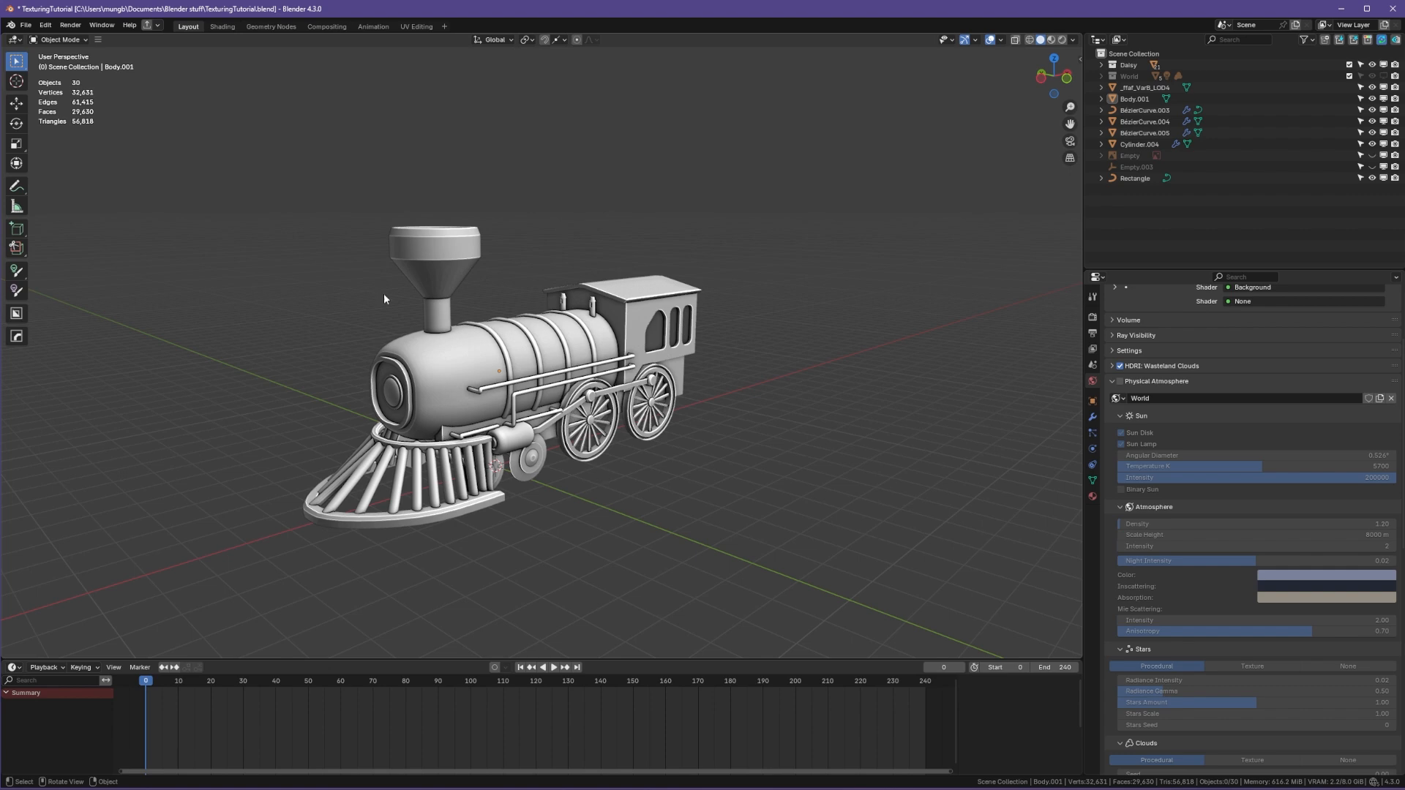
Step: Open the Shading workspace and zoom out to view the whole RedMetal node tree
click(228, 29)
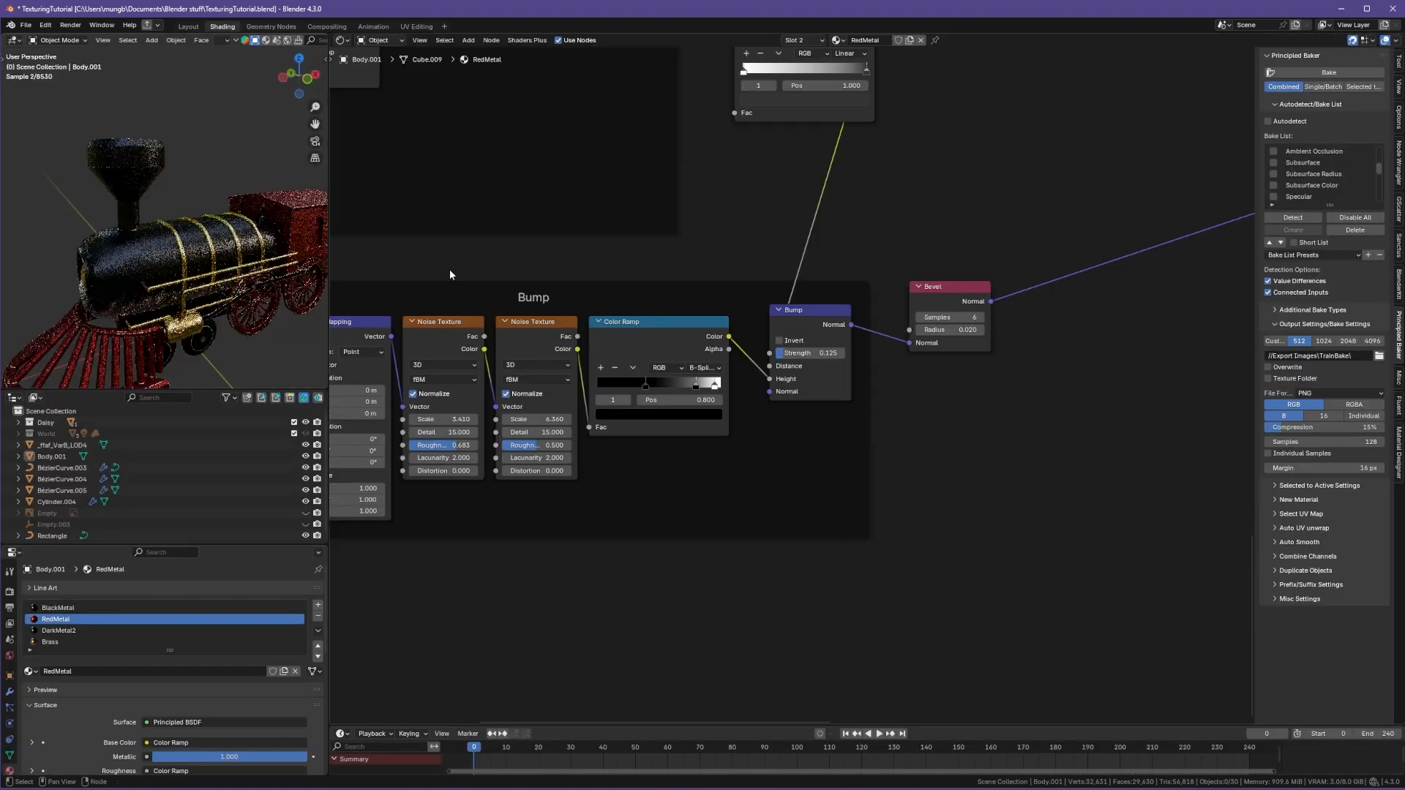
scroll(886, 455, down, 8)
mouse_move(636, 327)
middle_down()
mouse_move(887, 456)
mouse_move(895, 426)
middle_up()
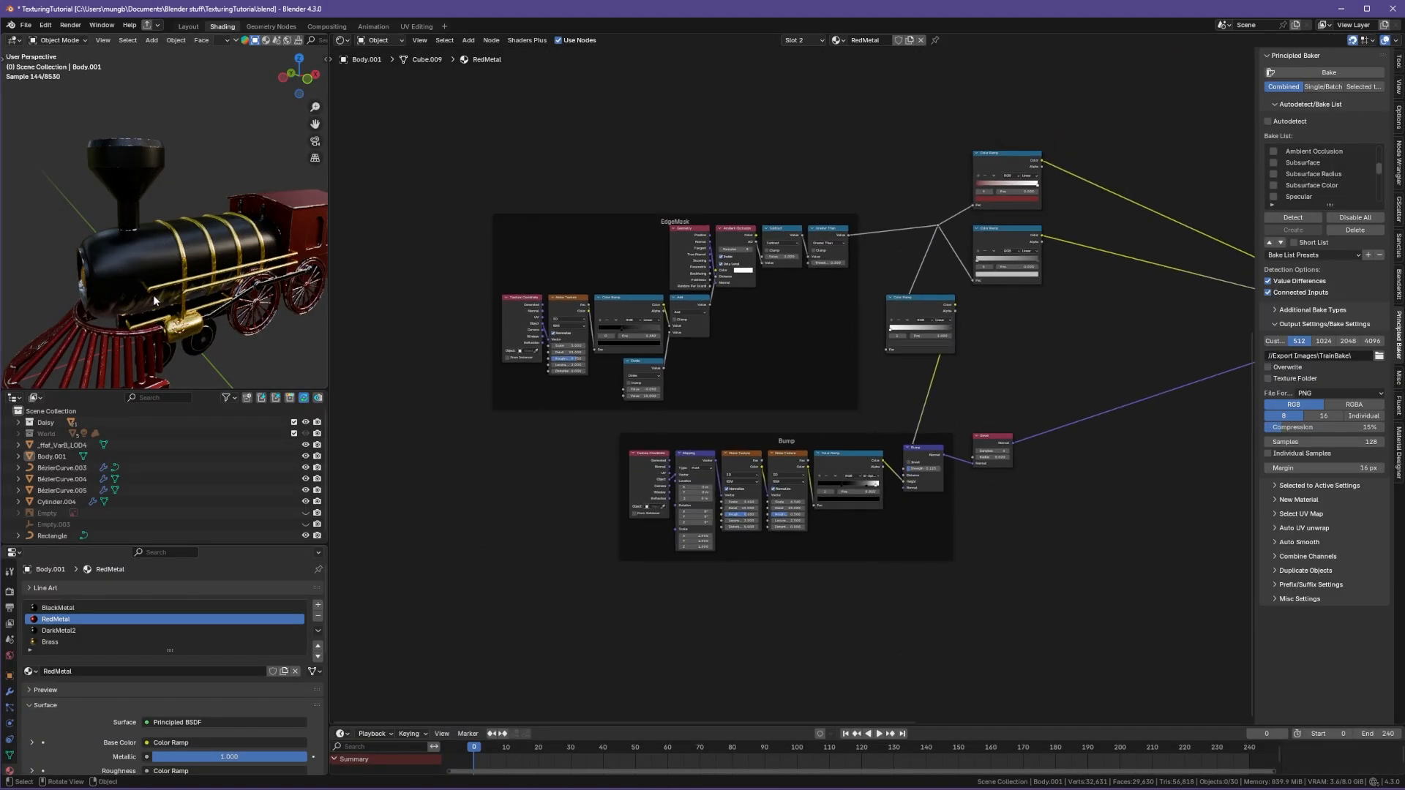
Step: Orbit and zoom the rendered viewport to inspect the train's materials up close
middle_drag(152, 295, 173, 341)
scroll(188, 310, up, 3)
scroll(161, 327, down, 2)
scroll(173, 338, down, 2)
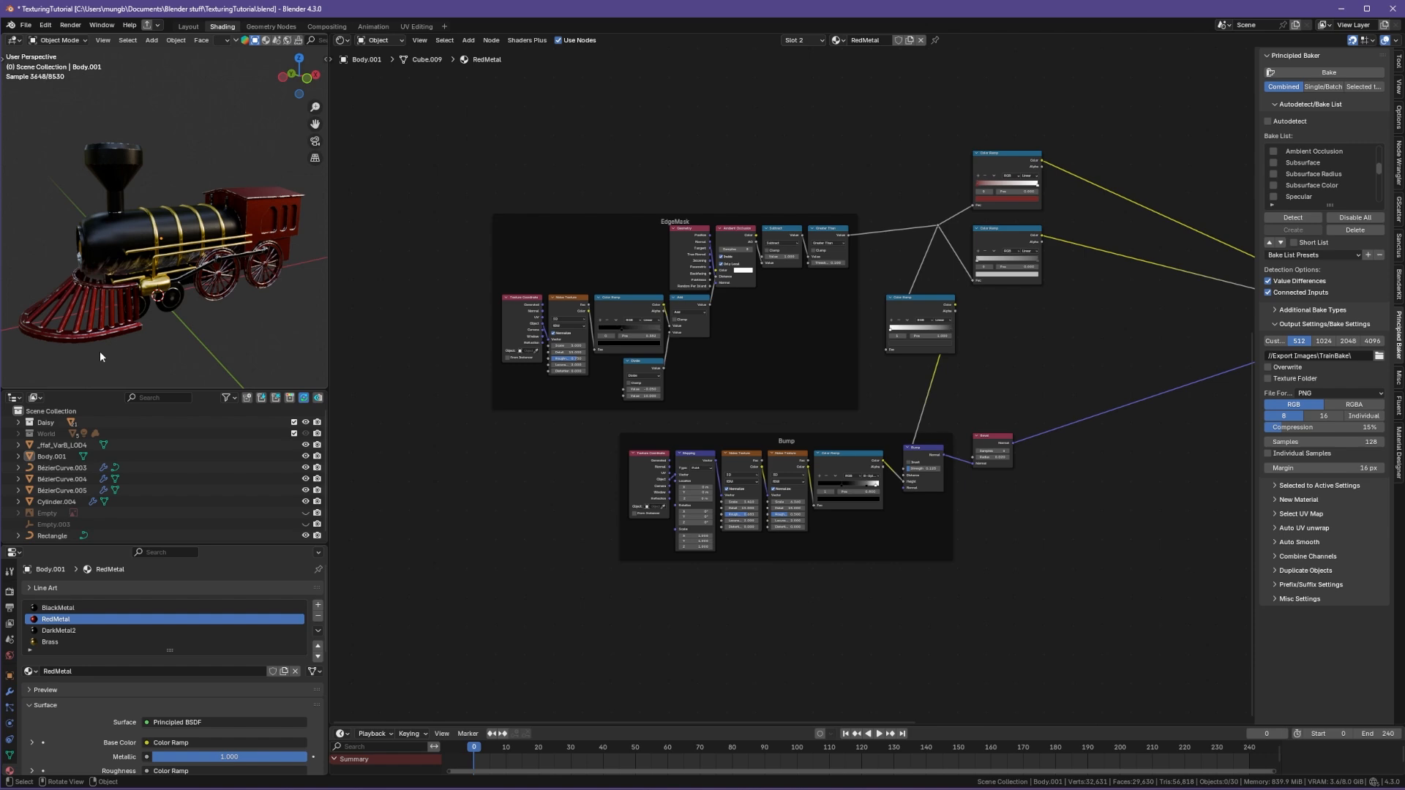
scroll(154, 333, up, 6)
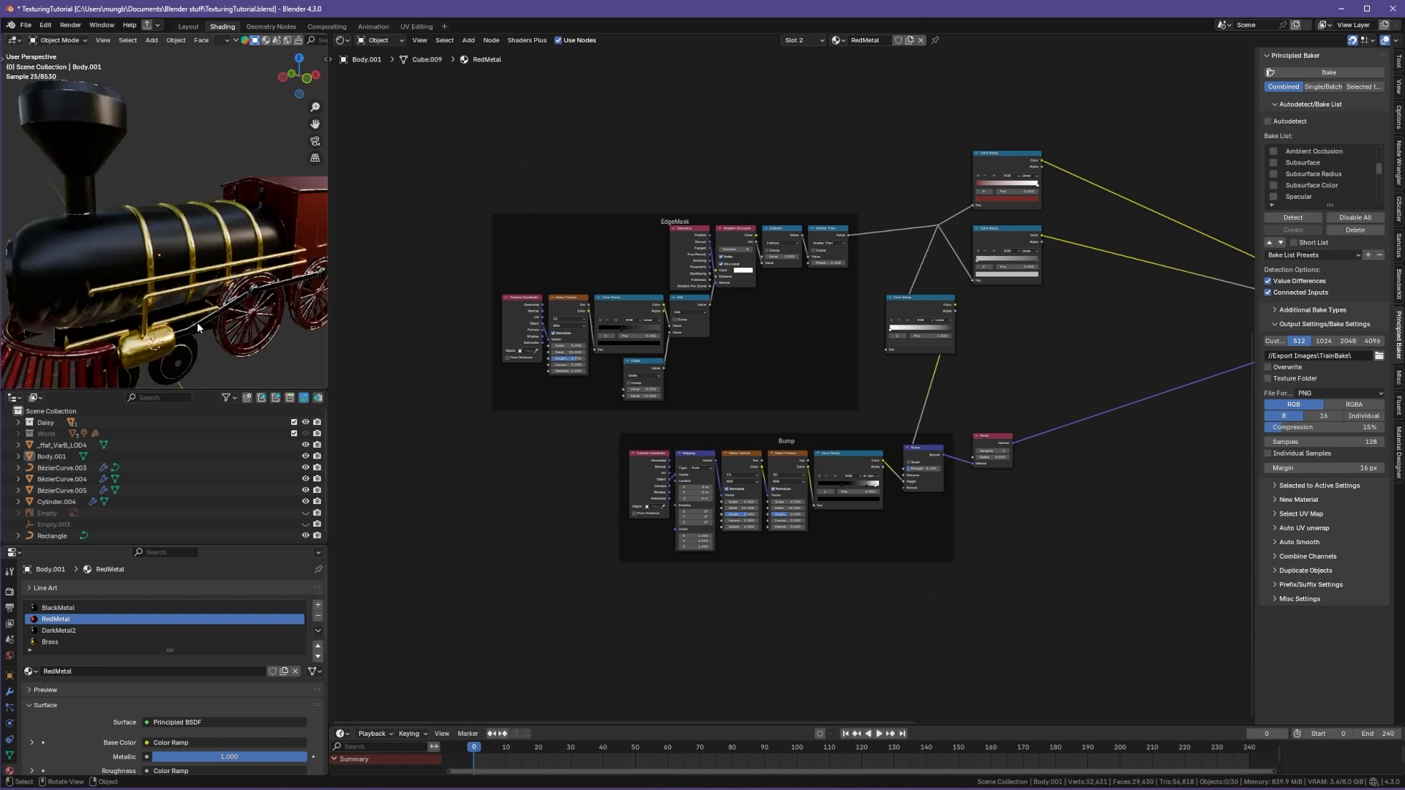
scroll(196, 322, up, 6)
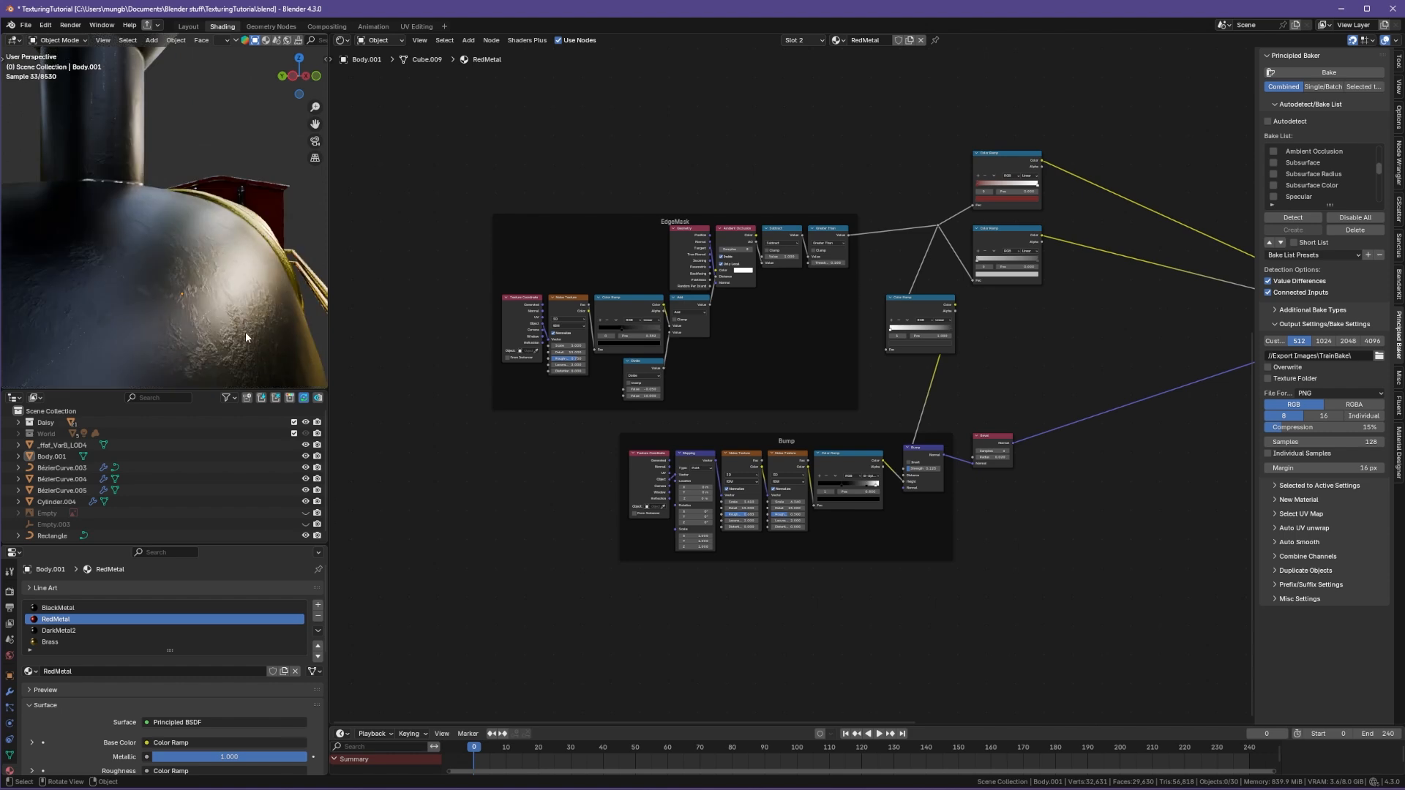
middle_drag(246, 338, 181, 307)
Step: Select the upper Color Ramp node in the RedMetal tree and move its colour stop
middle_drag(1079, 407, 811, 458)
scroll(811, 459, down, 3)
scroll(793, 380, up, 6)
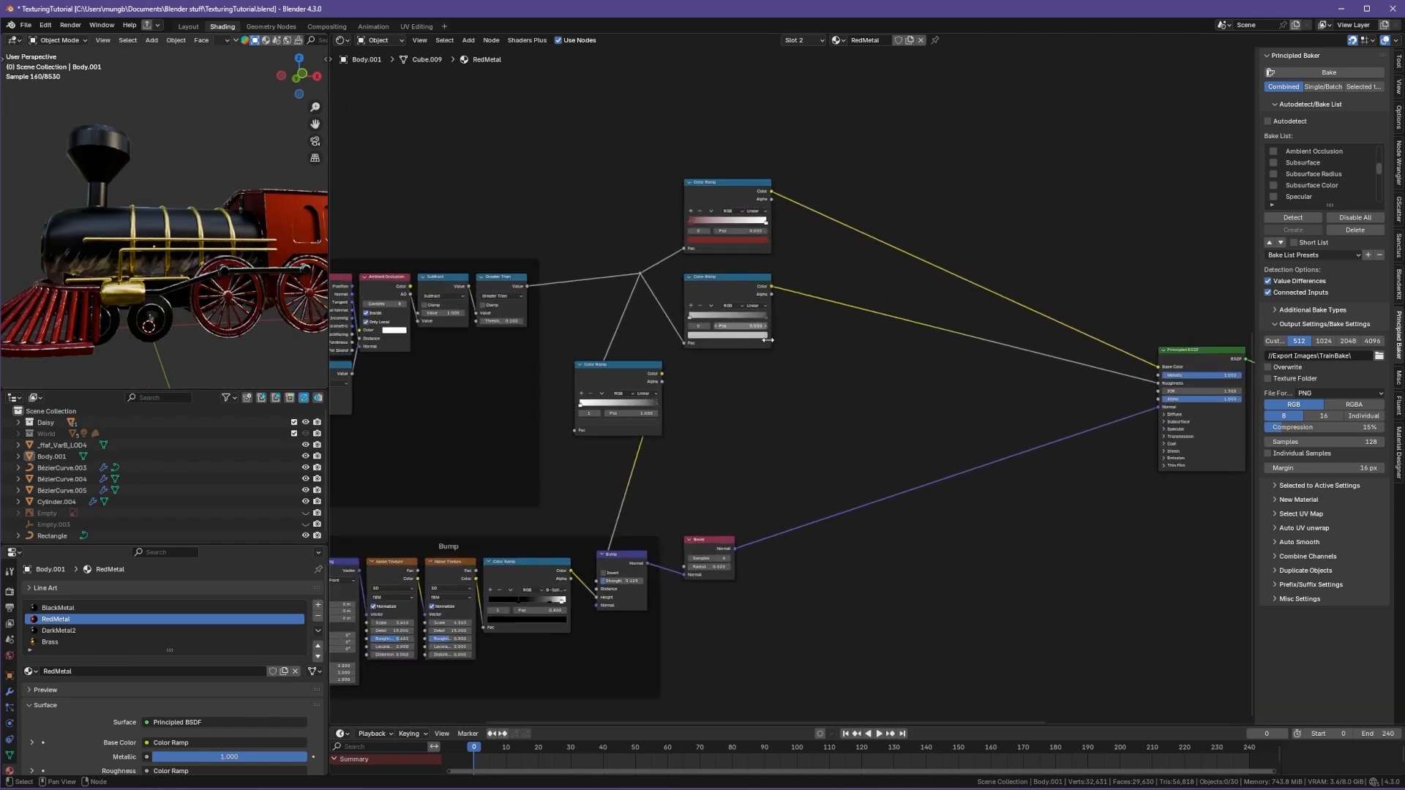
middle_drag(737, 186, 831, 305)
ctrl+shift+click(832, 311)
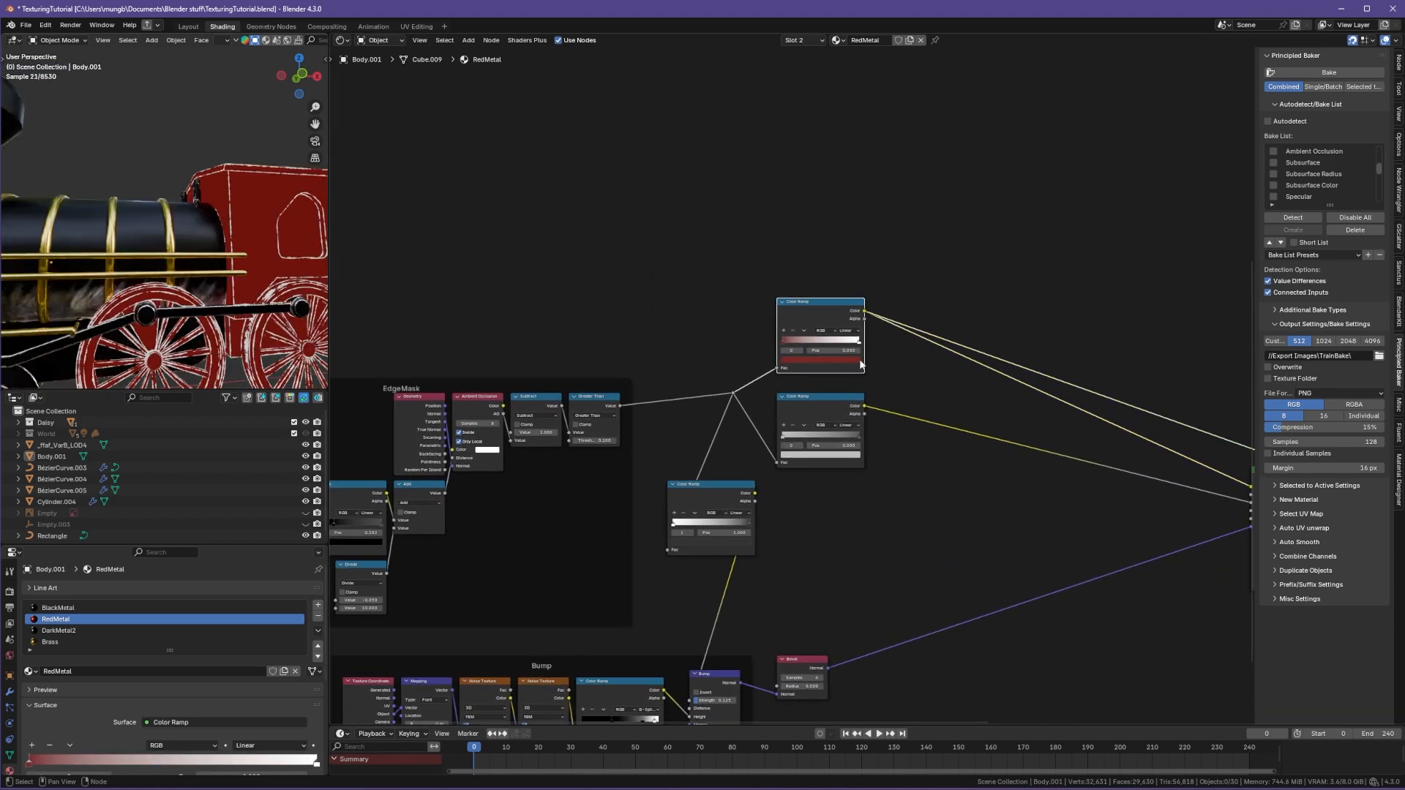
drag(786, 342, 871, 350)
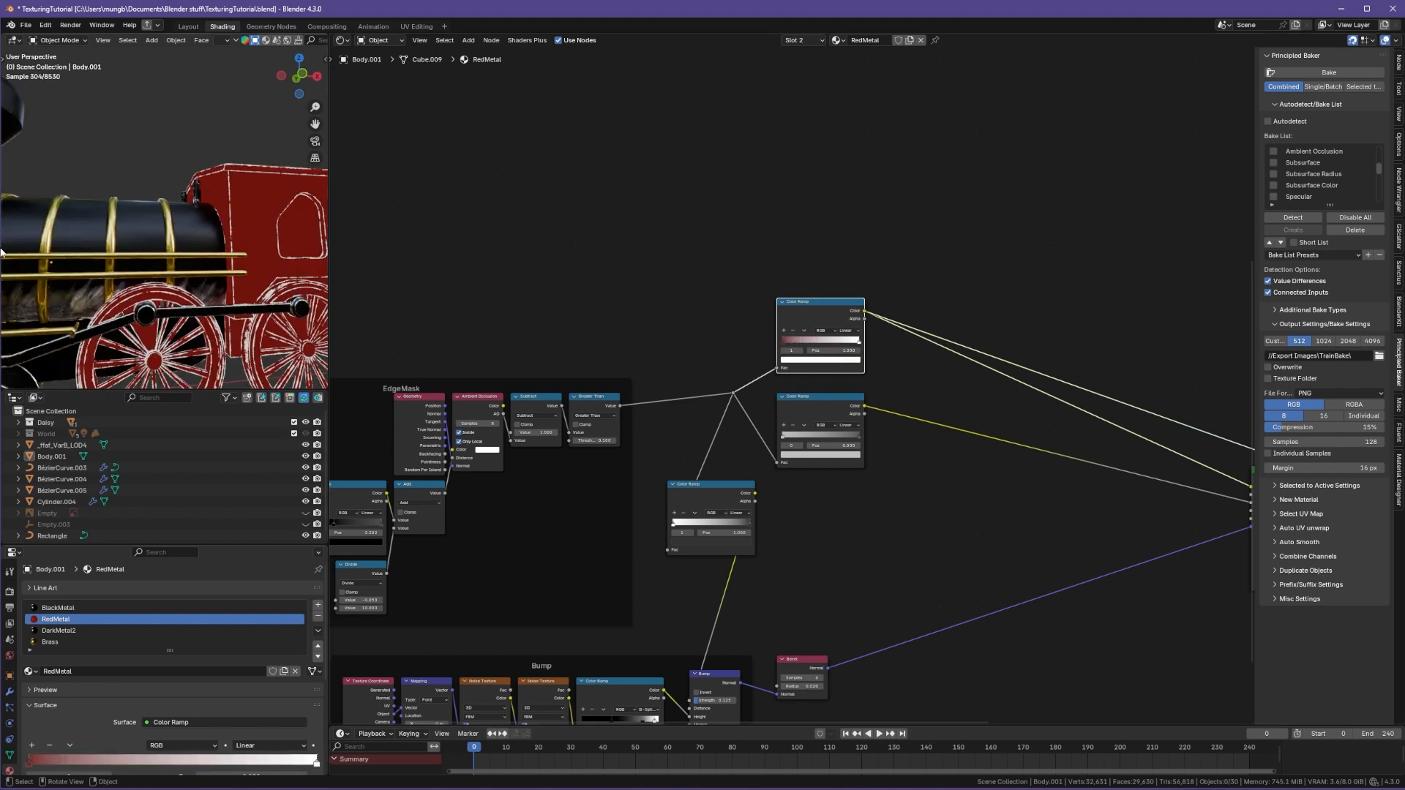
Step: Inspect the node links feeding the Principled BSDF and the matching result on the train
middle_drag(298, 279, 318, 310)
scroll(1020, 421, down, 1)
middle_drag(1021, 422, 777, 373)
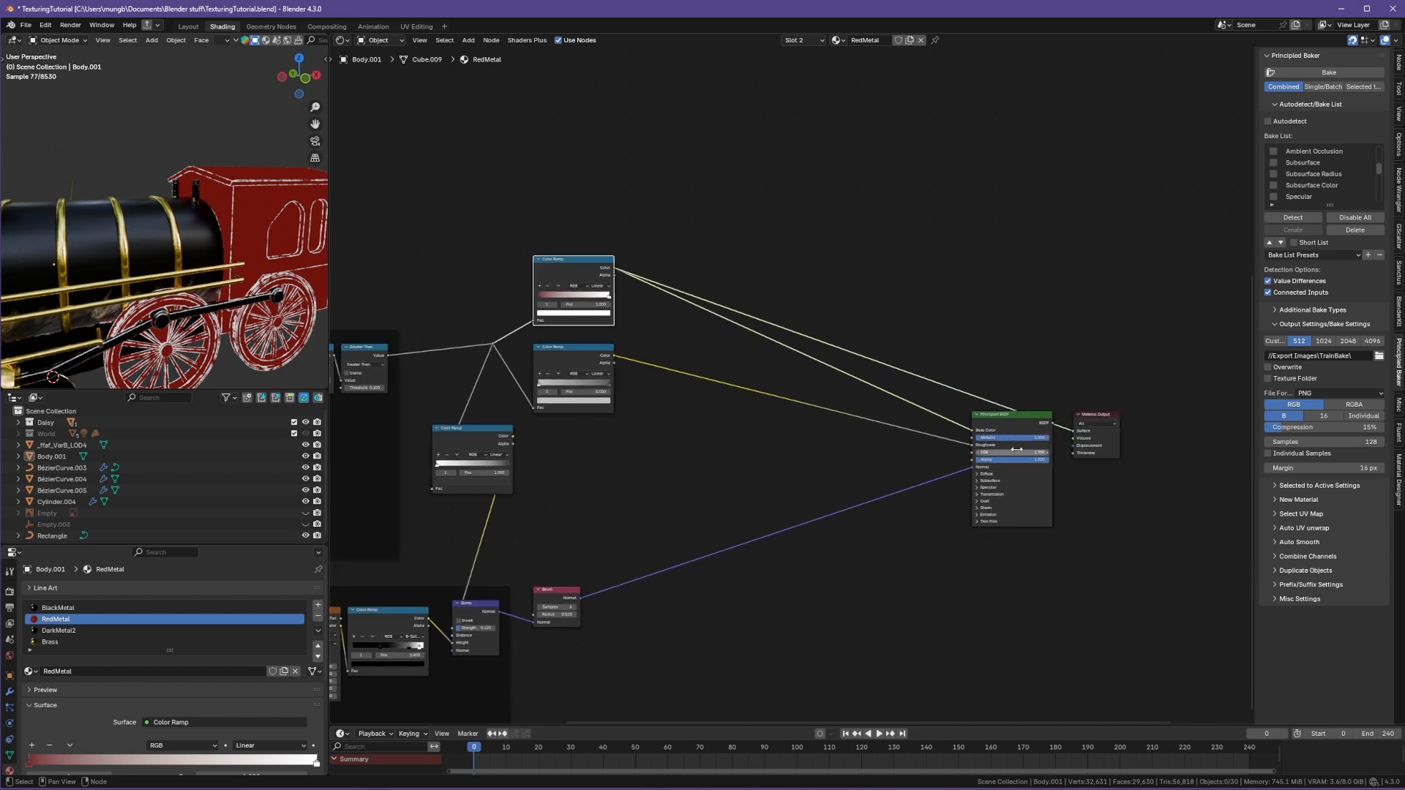
ctrl+shift+click(1012, 450)
middle_drag(108, 261, 175, 264)
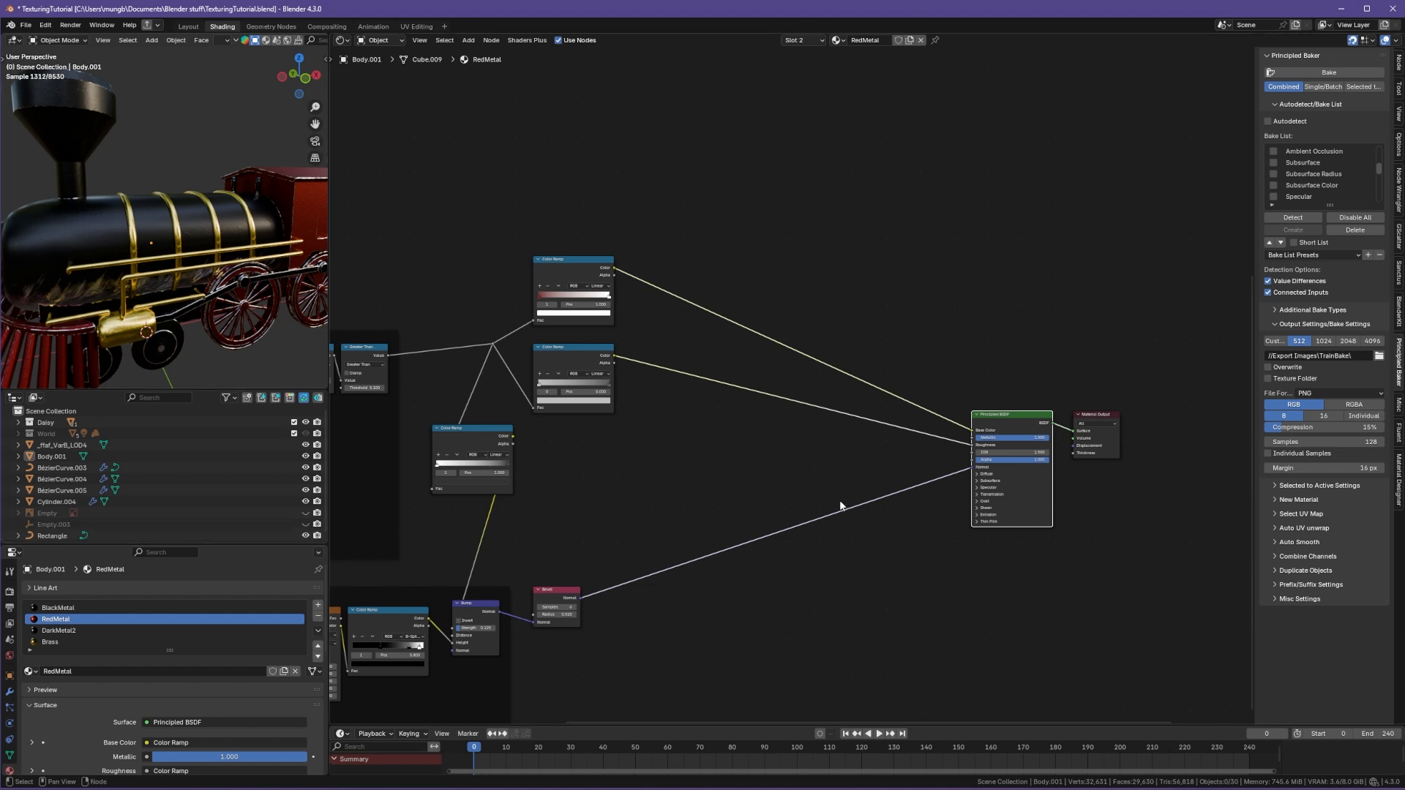
middle_drag(819, 489, 759, 485)
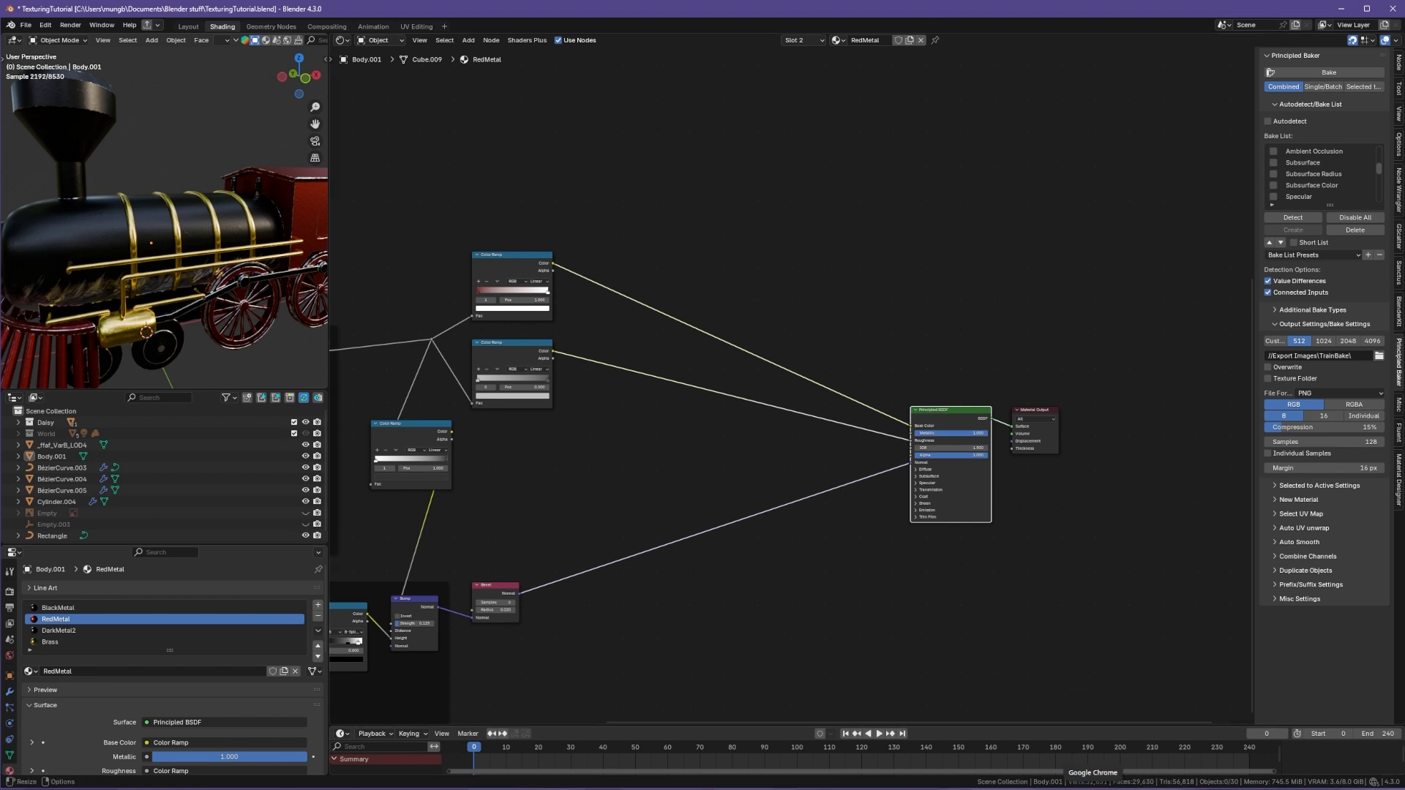
Step: Switch to the browser and download the Principled-Baker repository from GitHub as a ZIP
click(1092, 787)
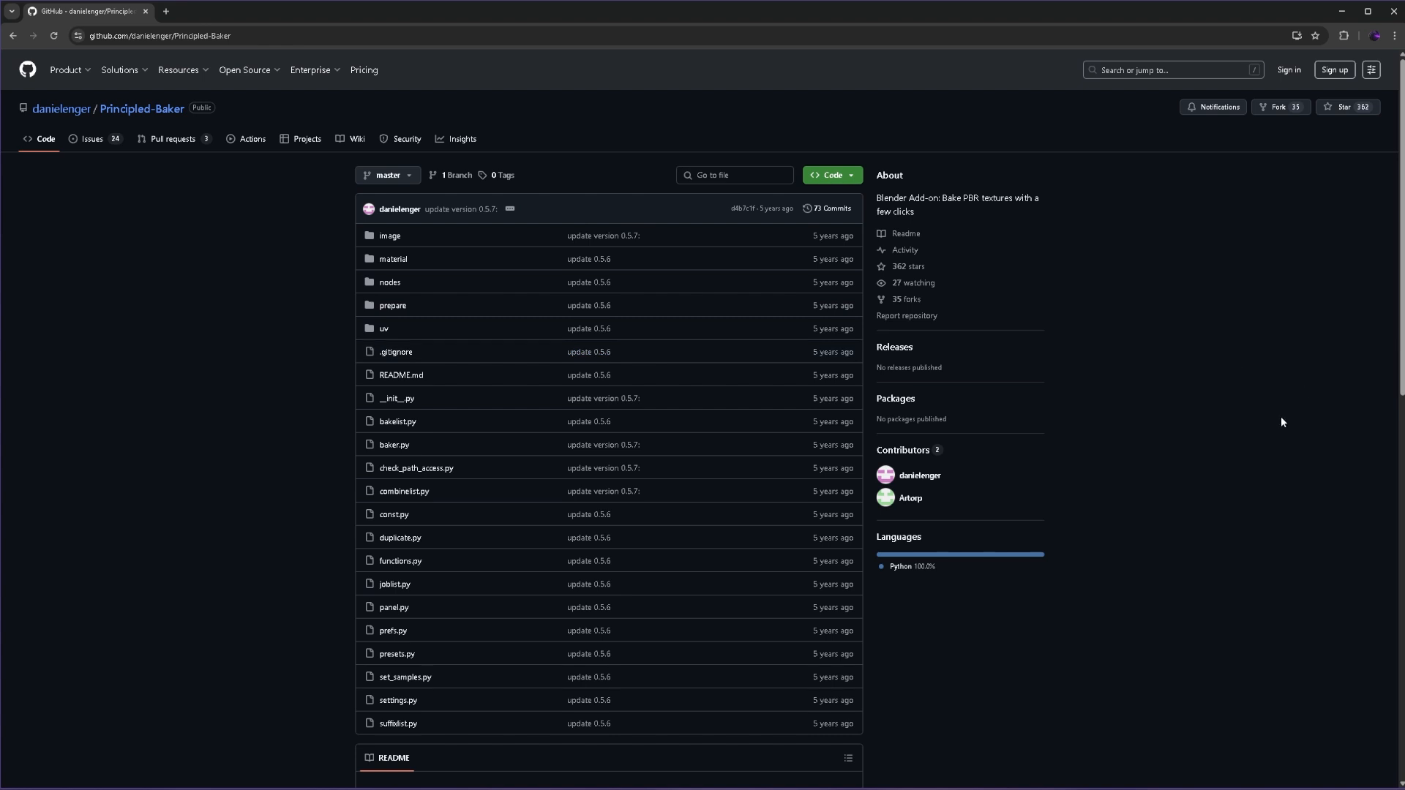
click(840, 179)
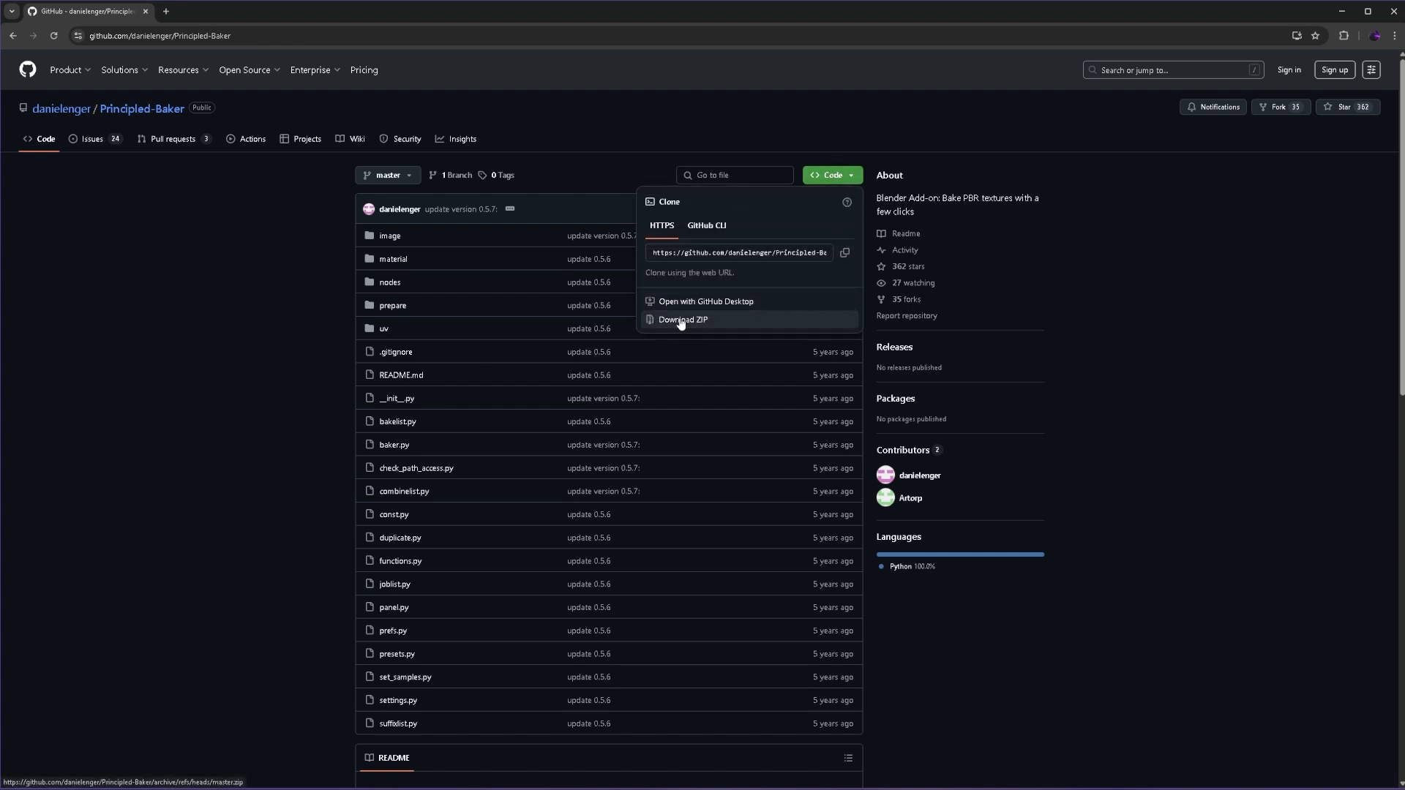
click(1127, 648)
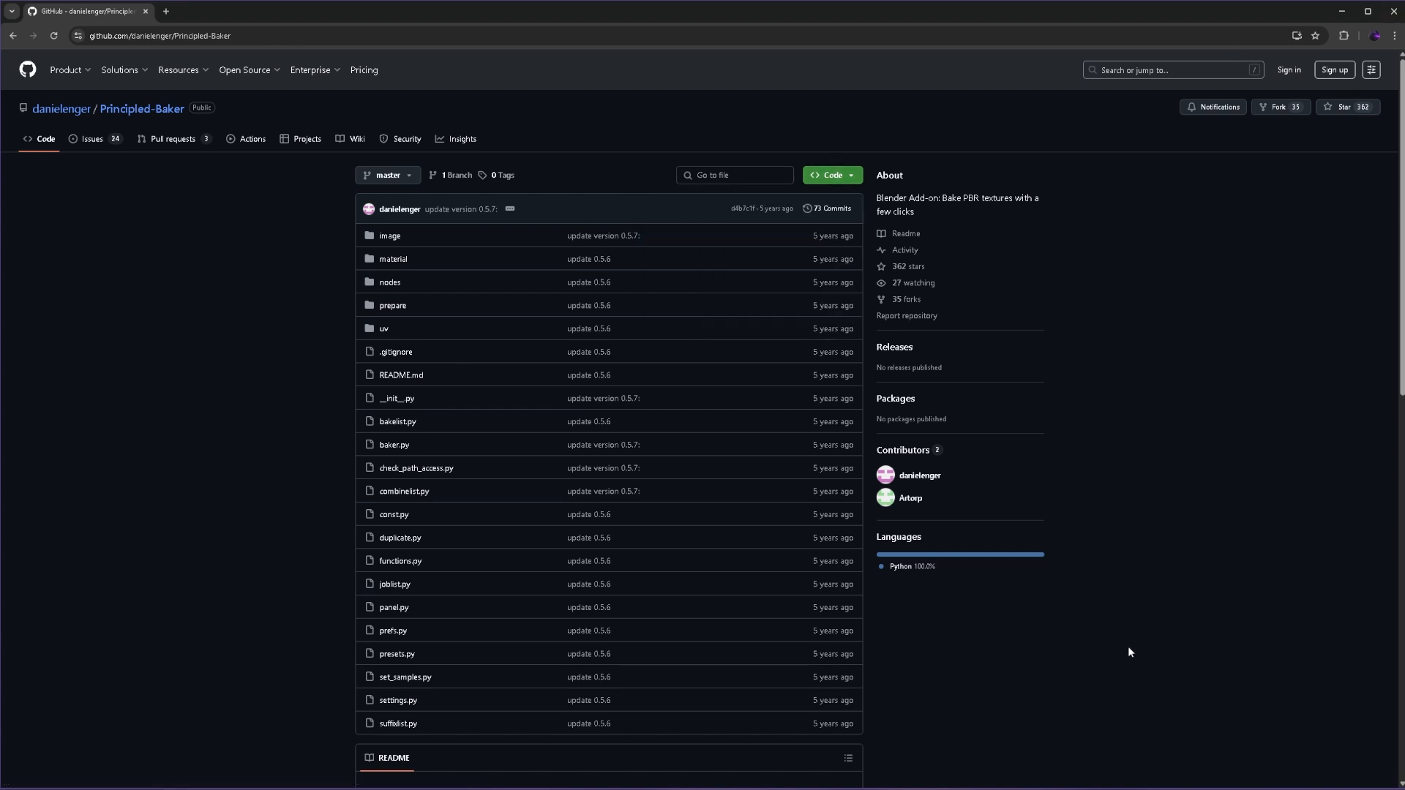
Step: Return to Blender and switch the viewport to solid shading
mouse_move(1040, 788)
click(1039, 745)
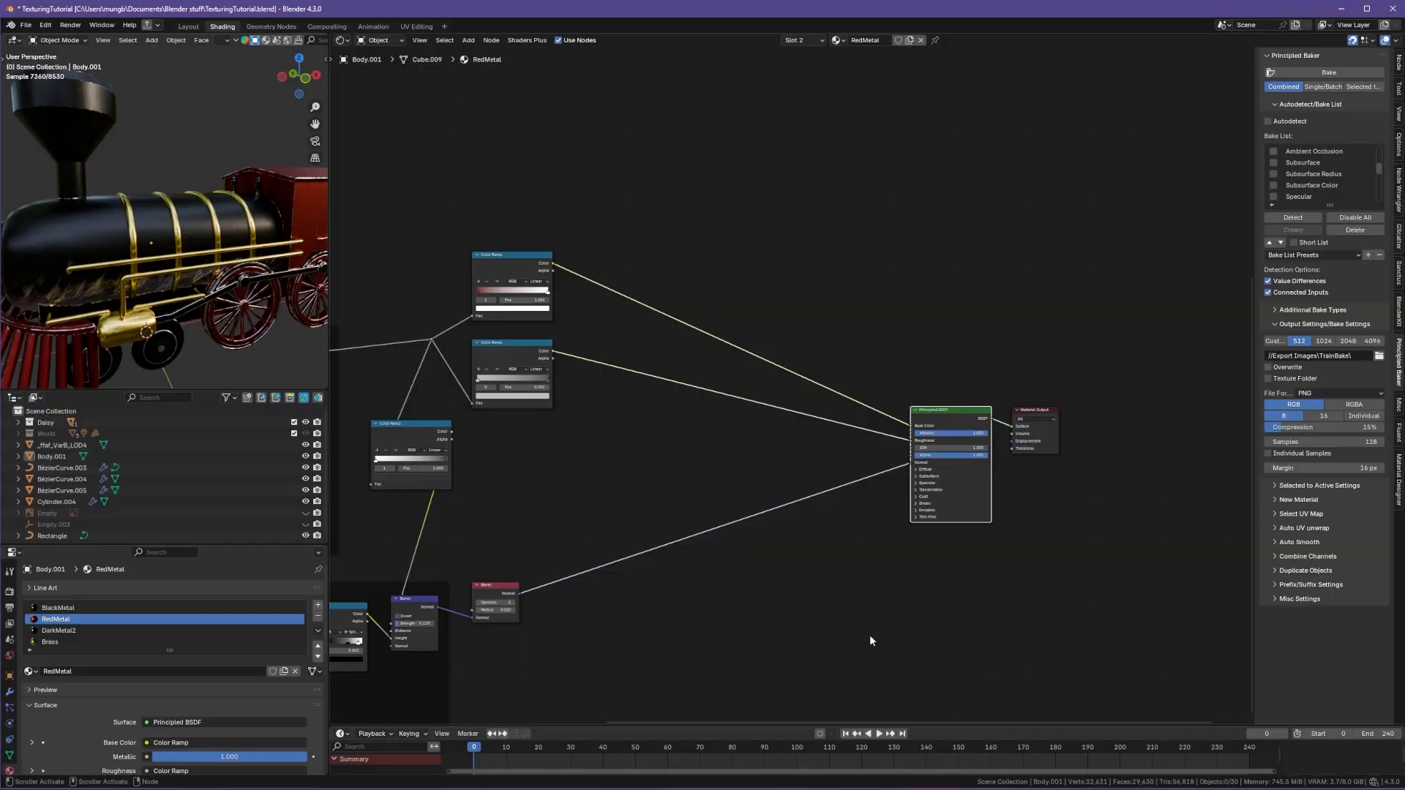
key(z)
click(186, 172)
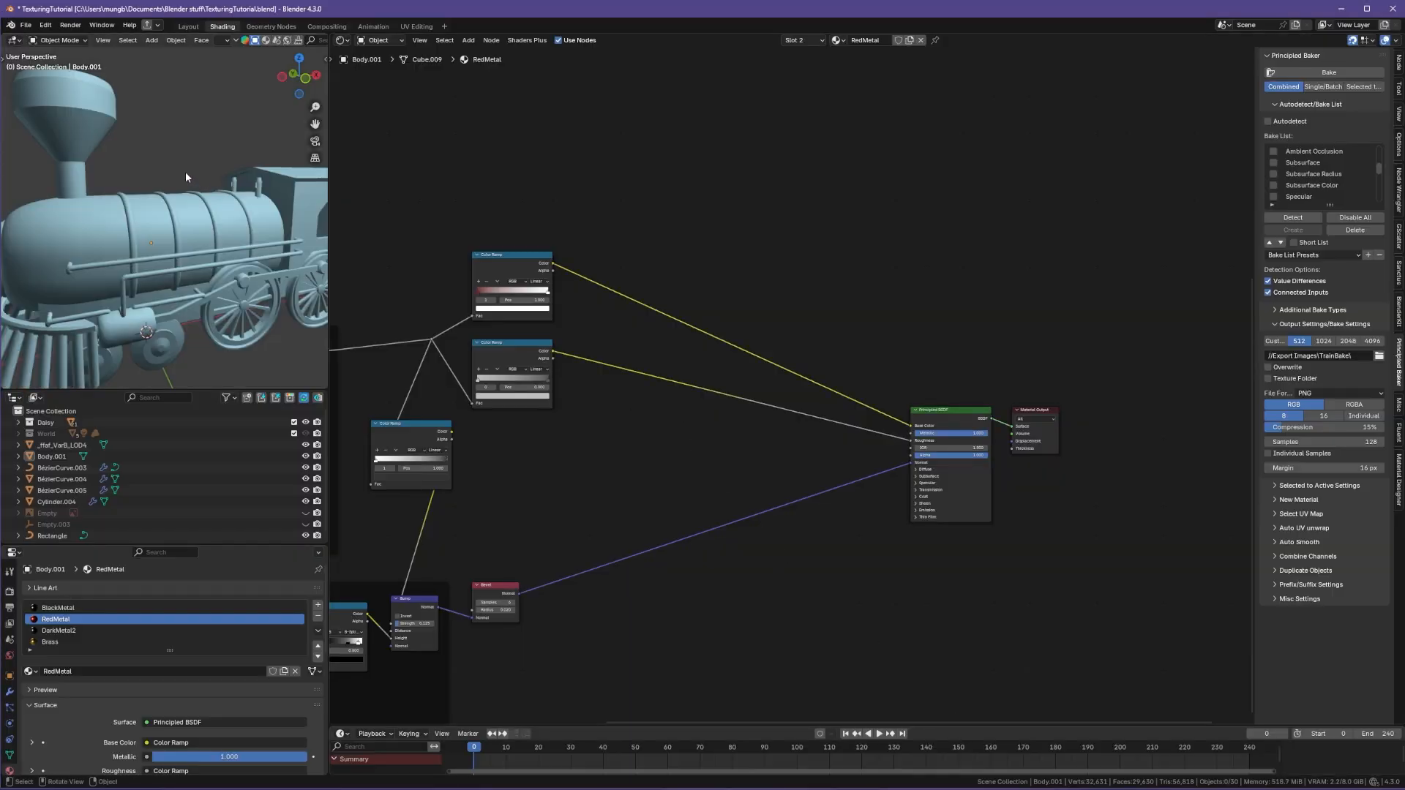
key(ctrl+comma)
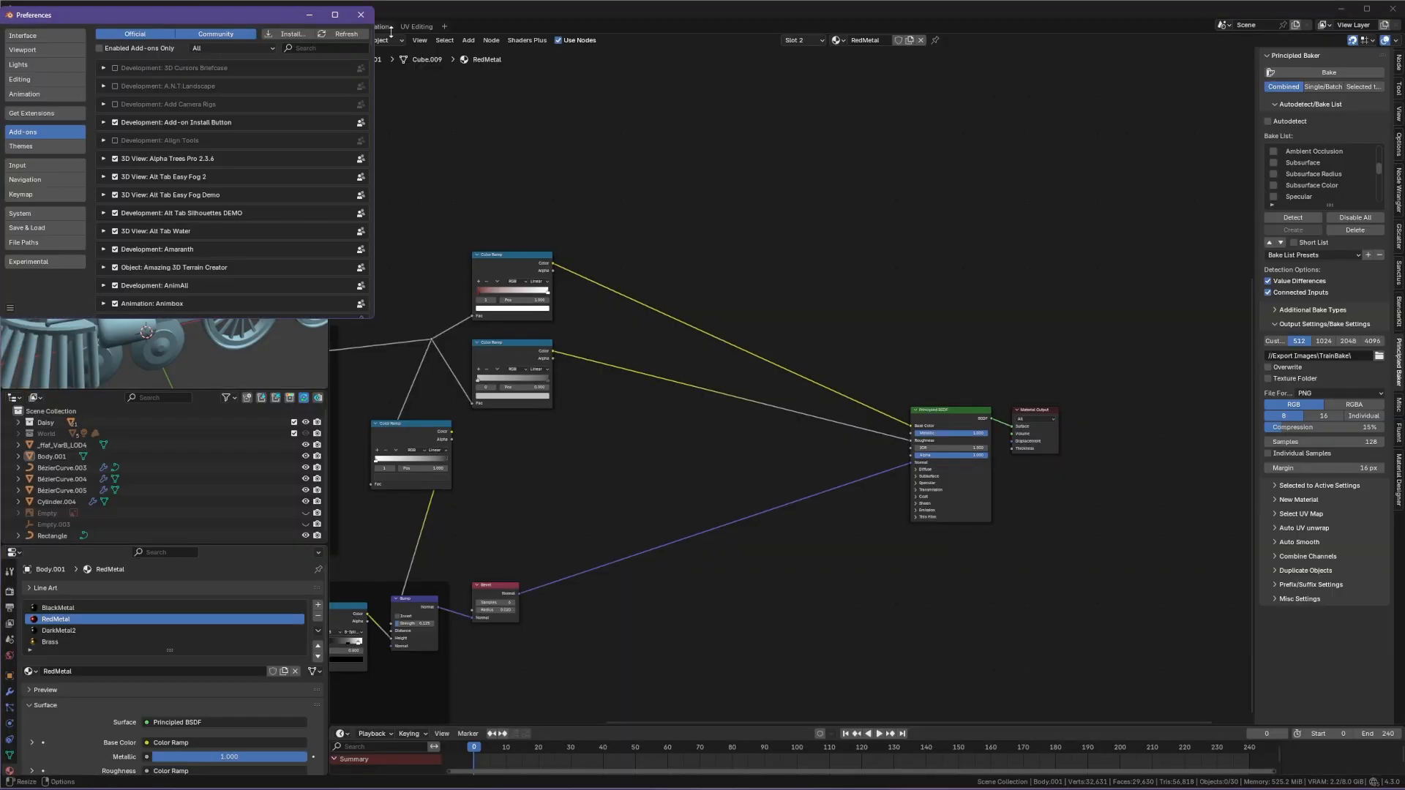
drag(227, 26, 240, 69)
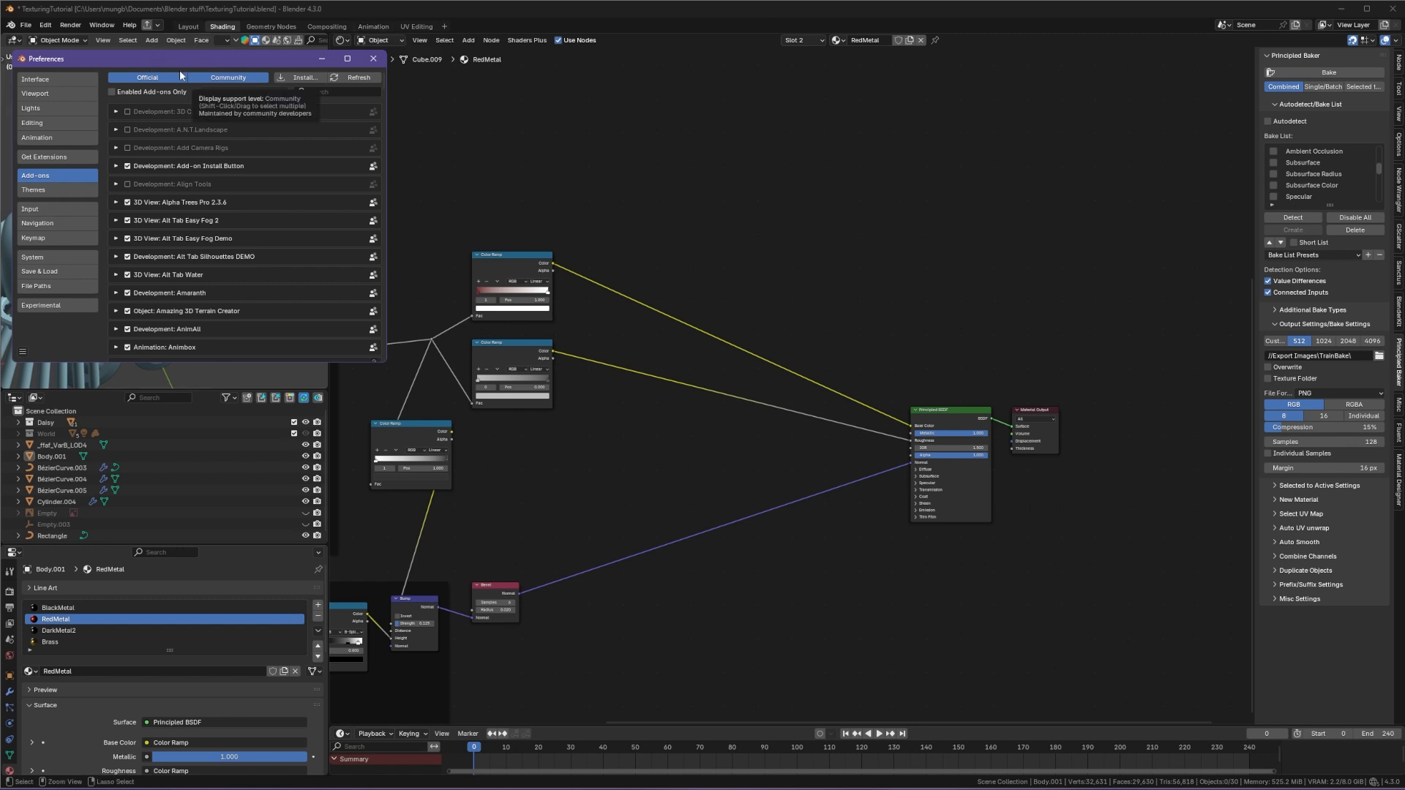
click(333, 88)
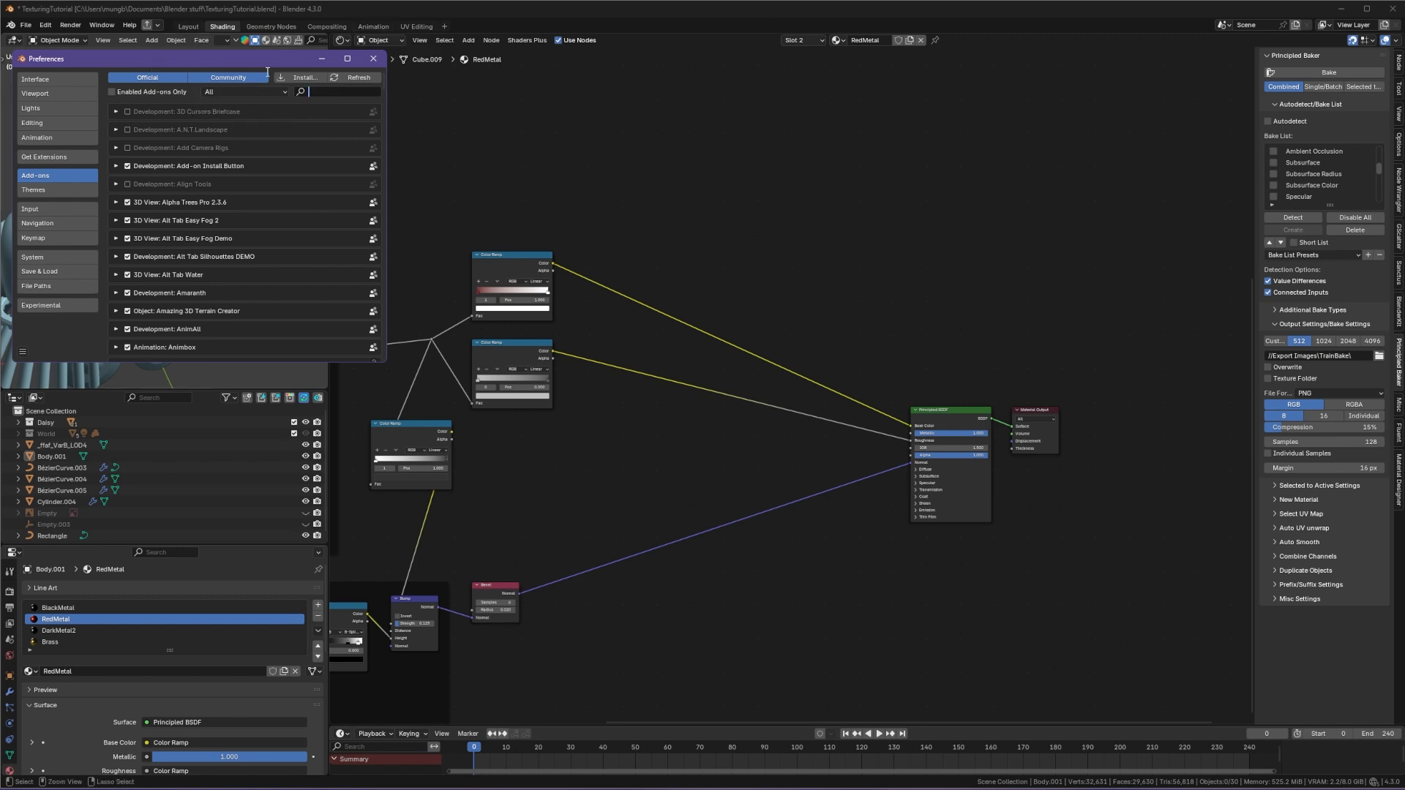
click(289, 77)
click(315, 82)
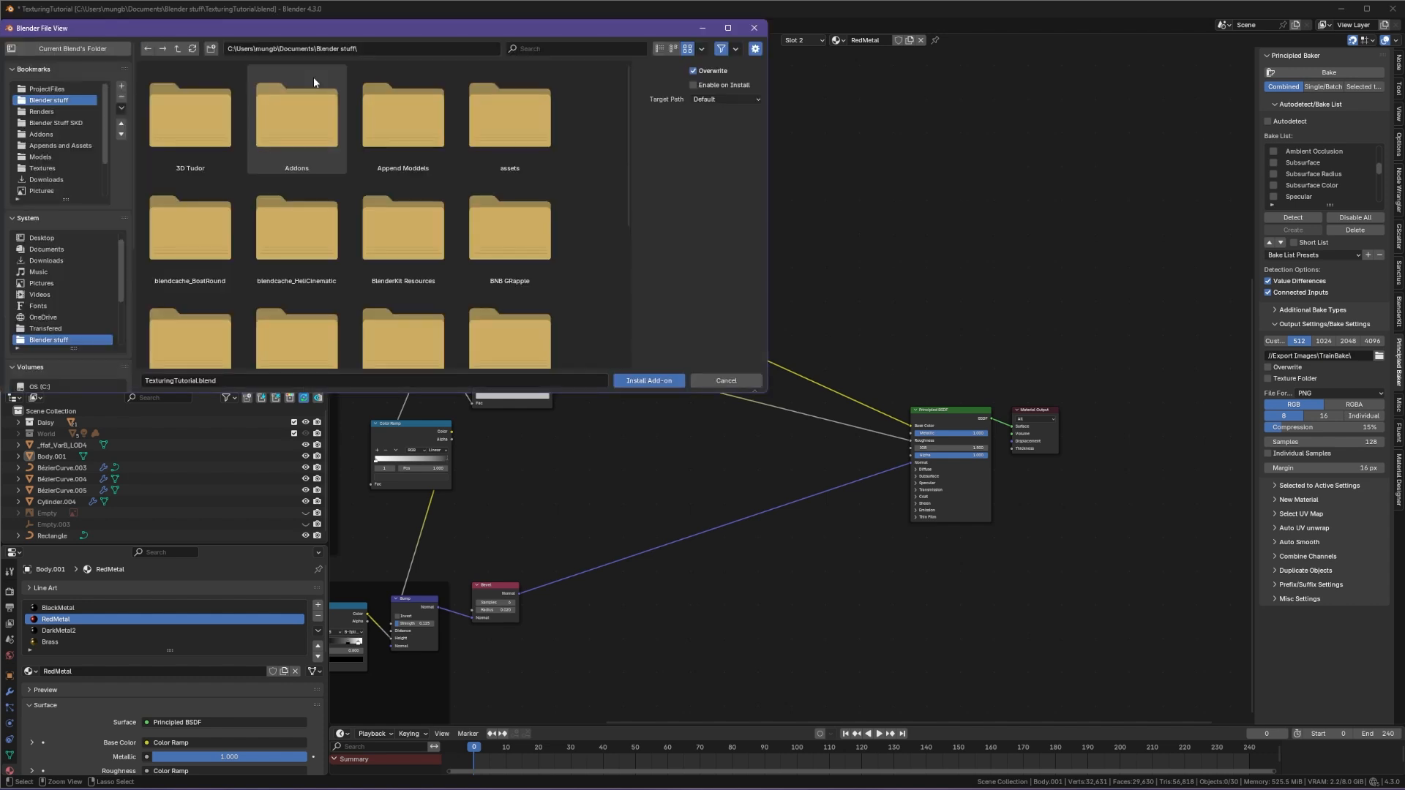
click(45, 181)
click(755, 29)
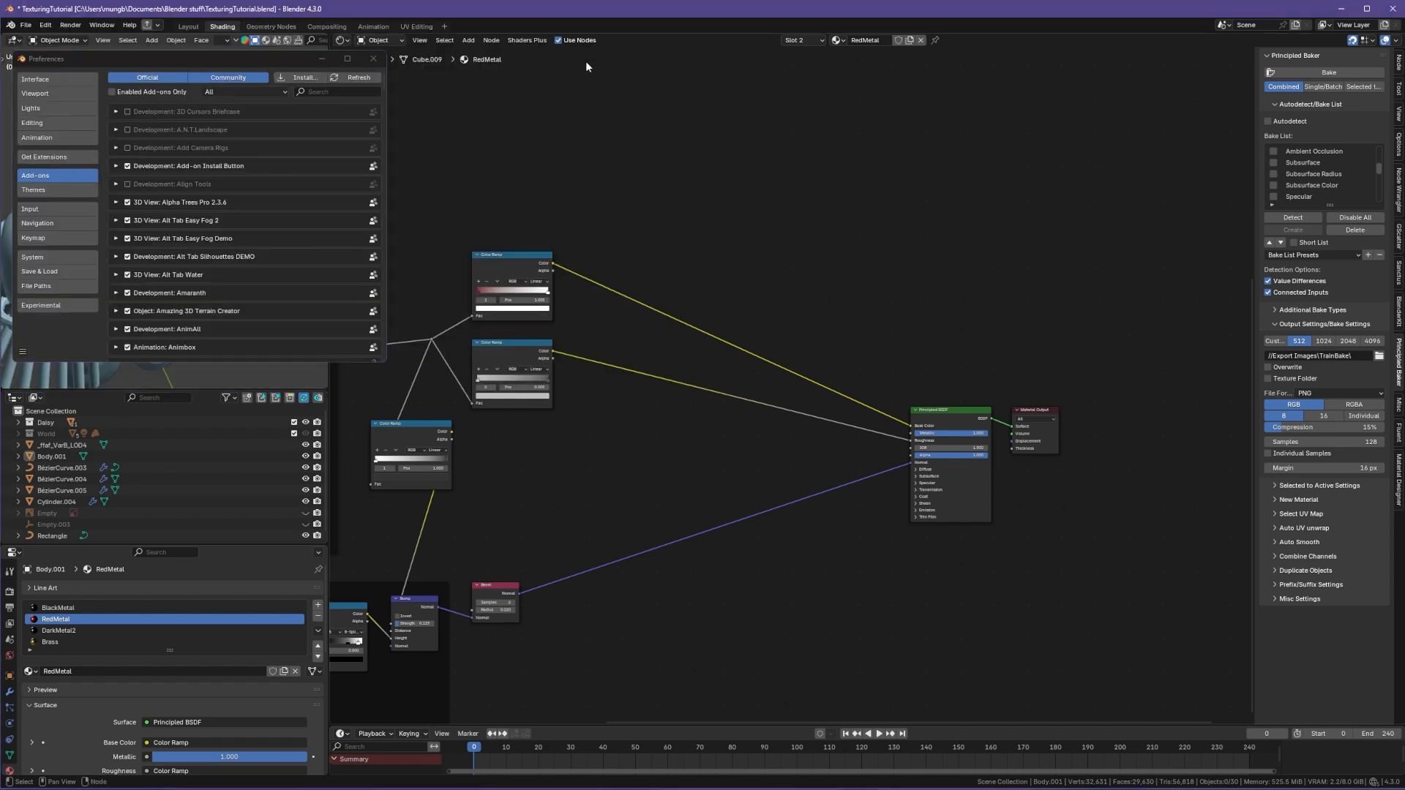
click(376, 59)
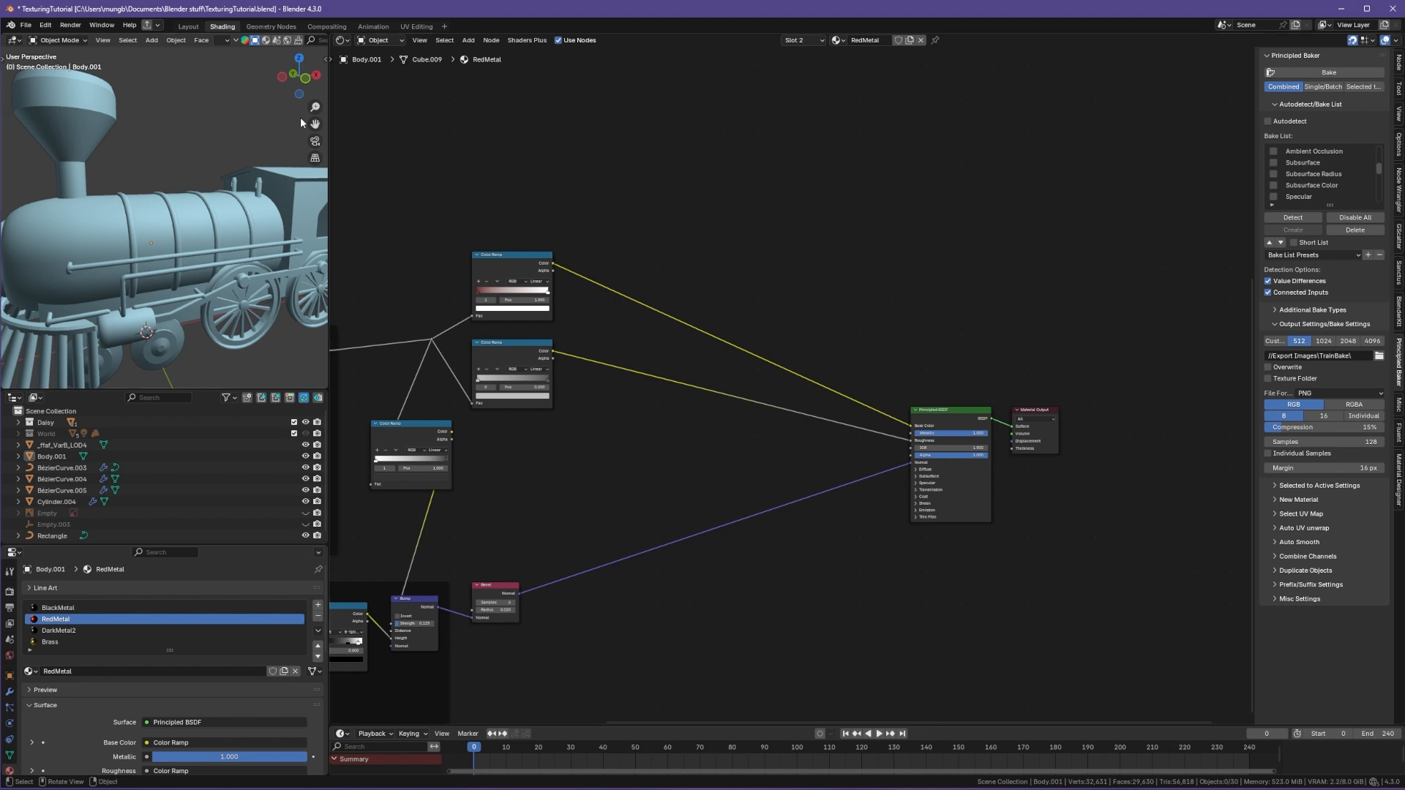
Step: Search the add-on preferences for princ to check the Principled Baker add-on
key(ctrl+comma)
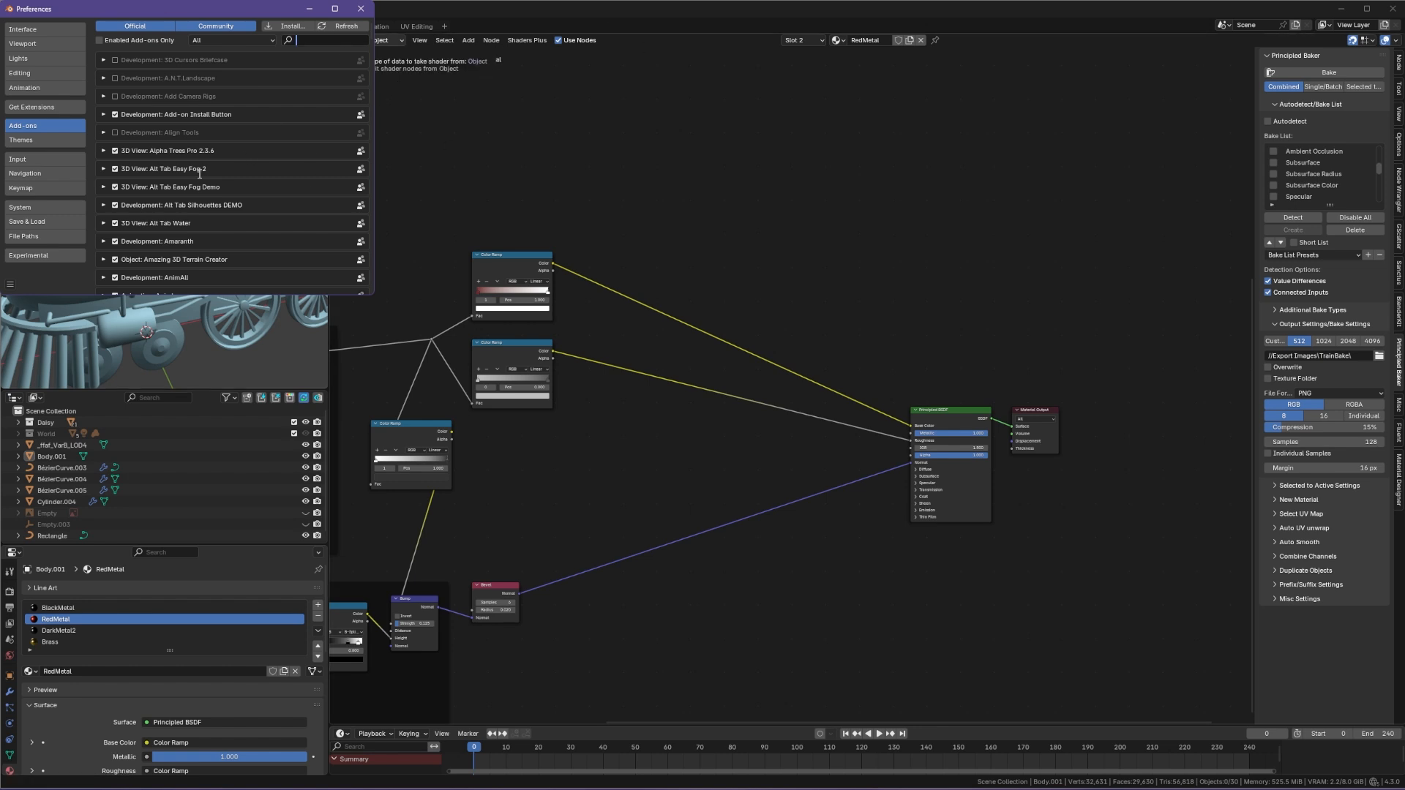
text(princ)
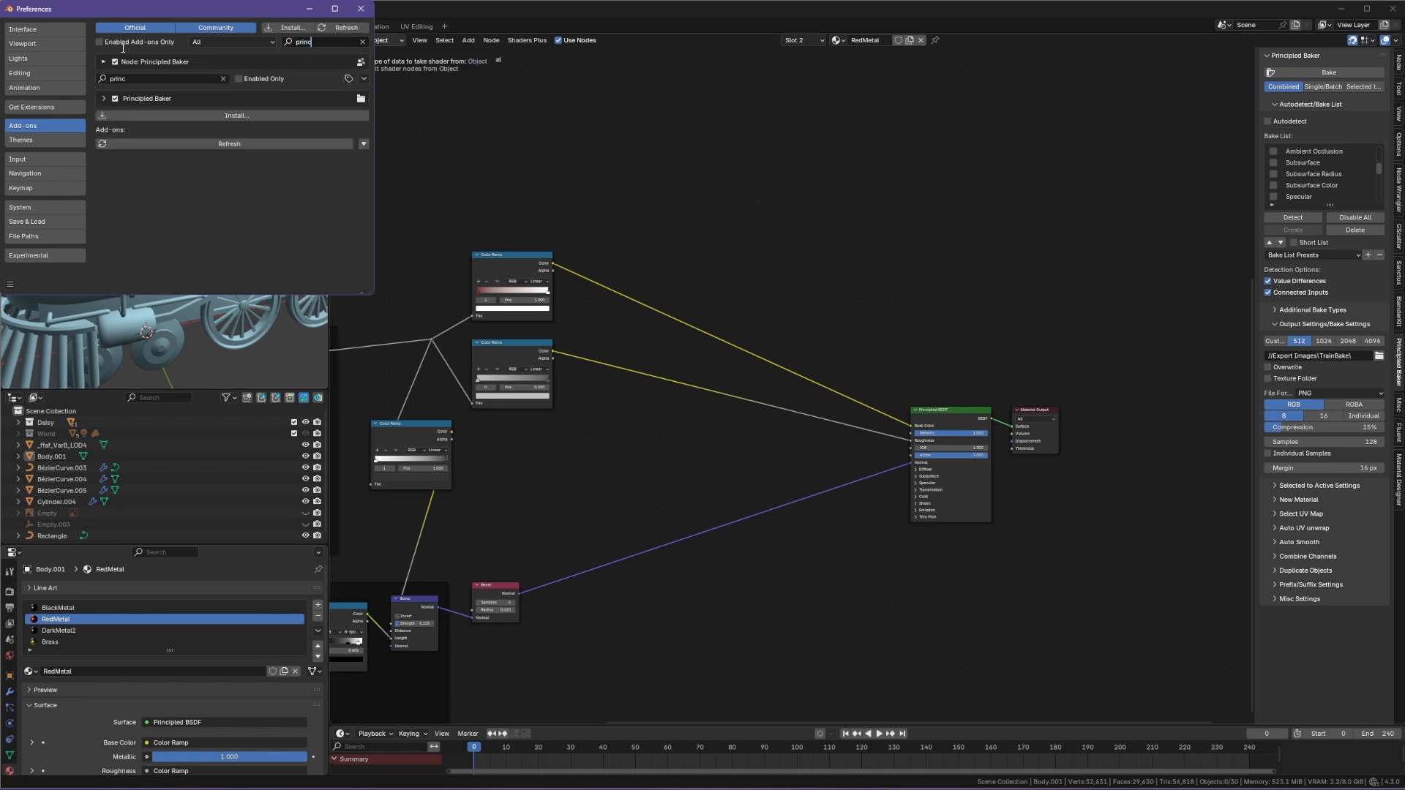
click(115, 63)
click(115, 62)
click(114, 63)
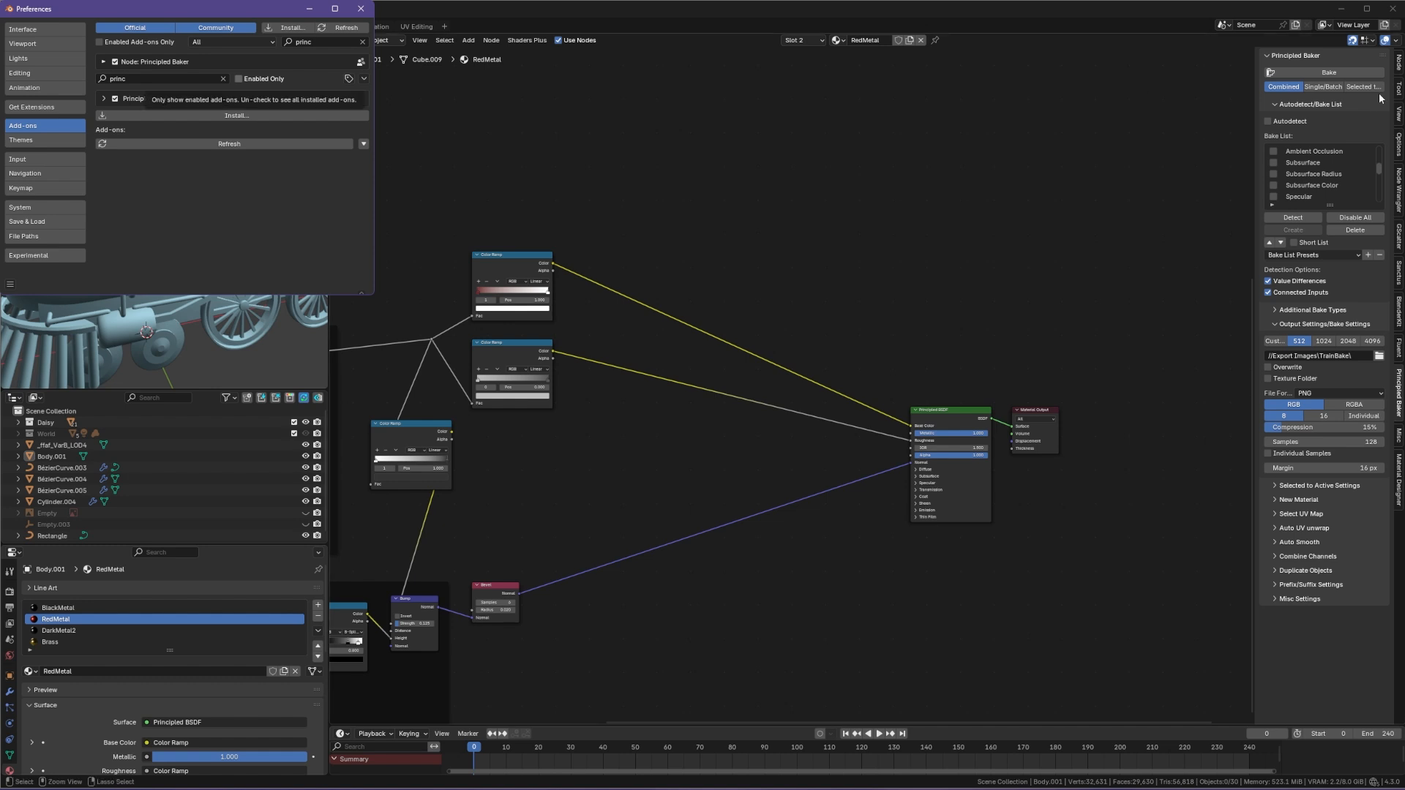
click(360, 9)
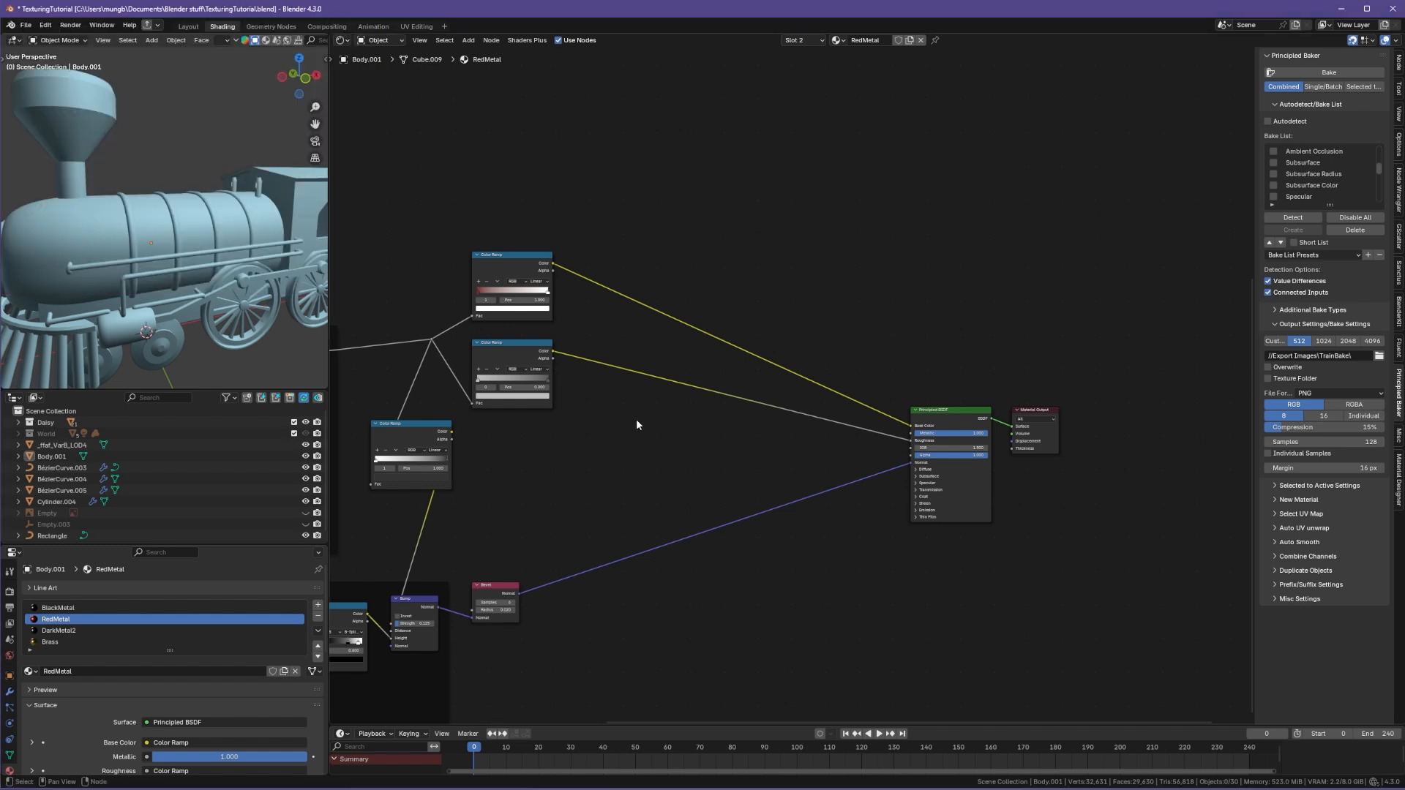
Step: Switch the viewport to rendered shading
middle_drag(804, 539, 767, 536)
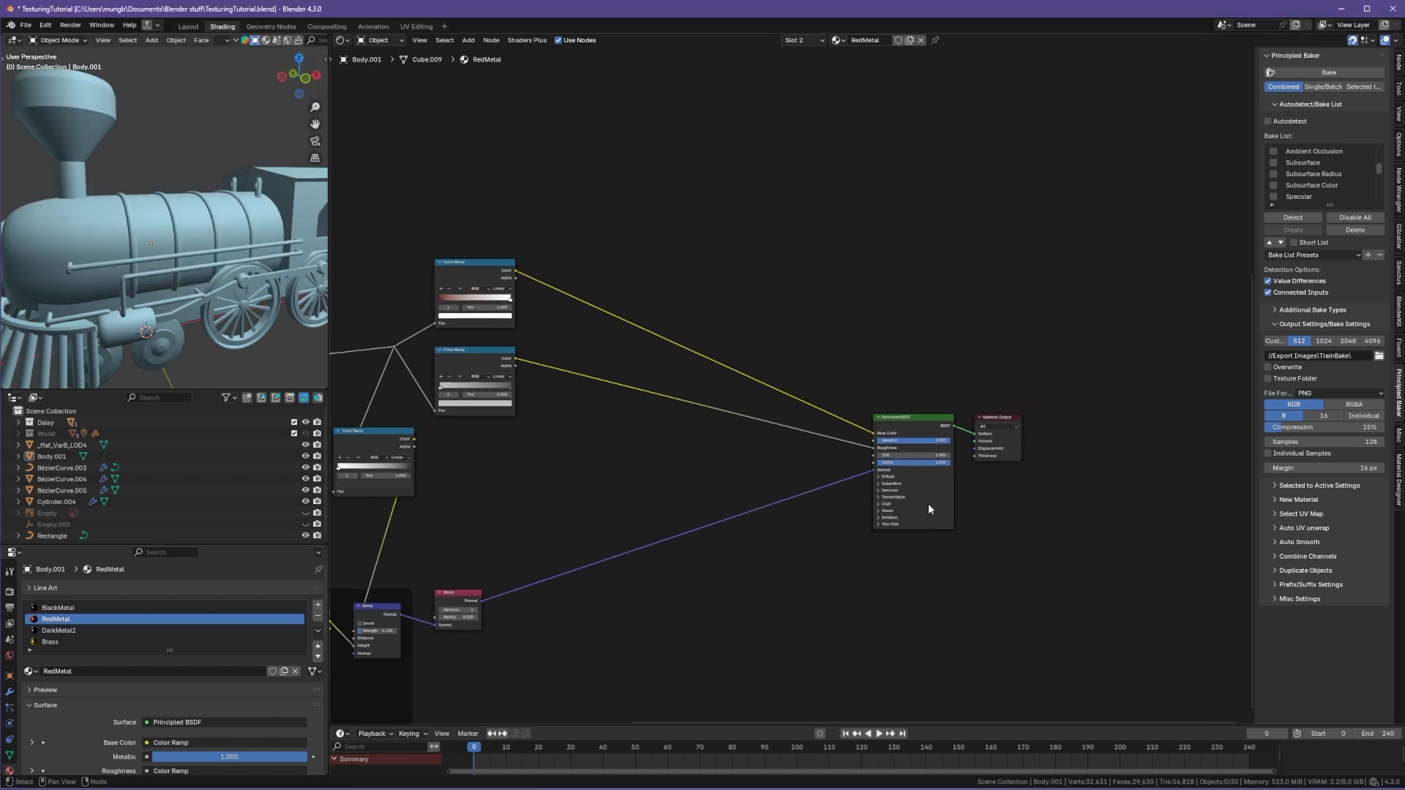
scroll(933, 502, up, 5)
middle_drag(1054, 466, 934, 448)
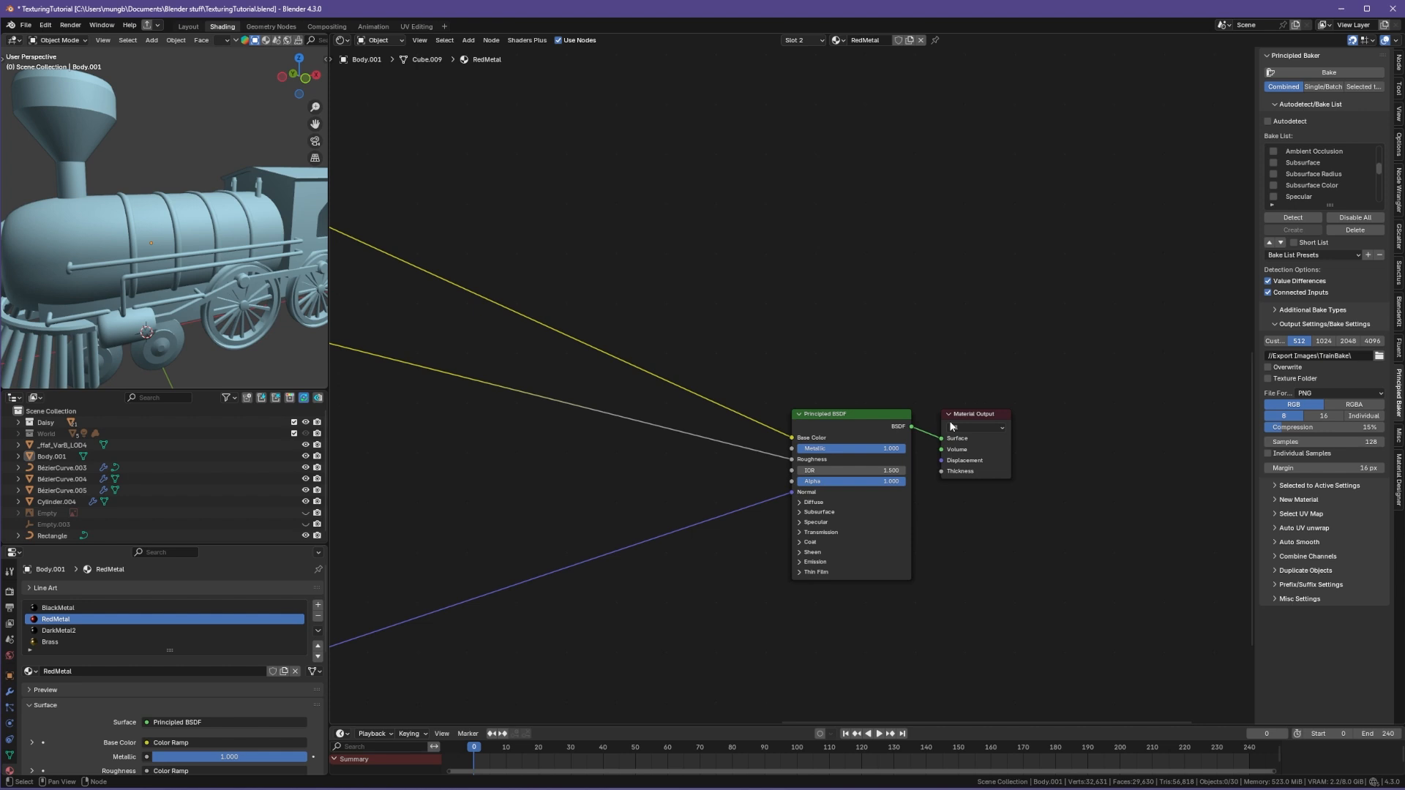
key(z)
click(162, 209)
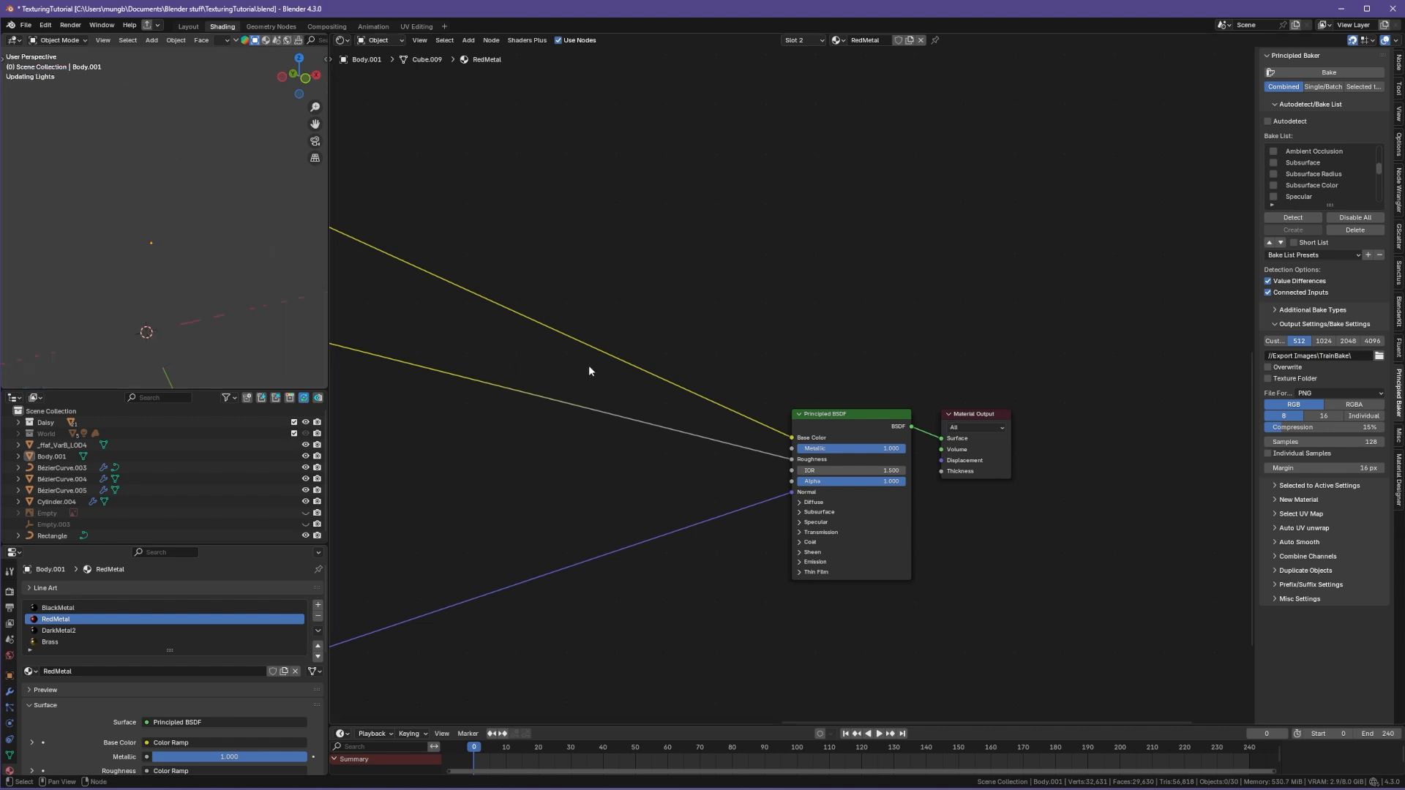
Step: Expand the Diffuse and Subsurface panels of the Principled BSDF node
middle_drag(647, 346, 957, 456)
ctrl+shift+click(540, 302)
middle_drag(951, 593, 824, 456)
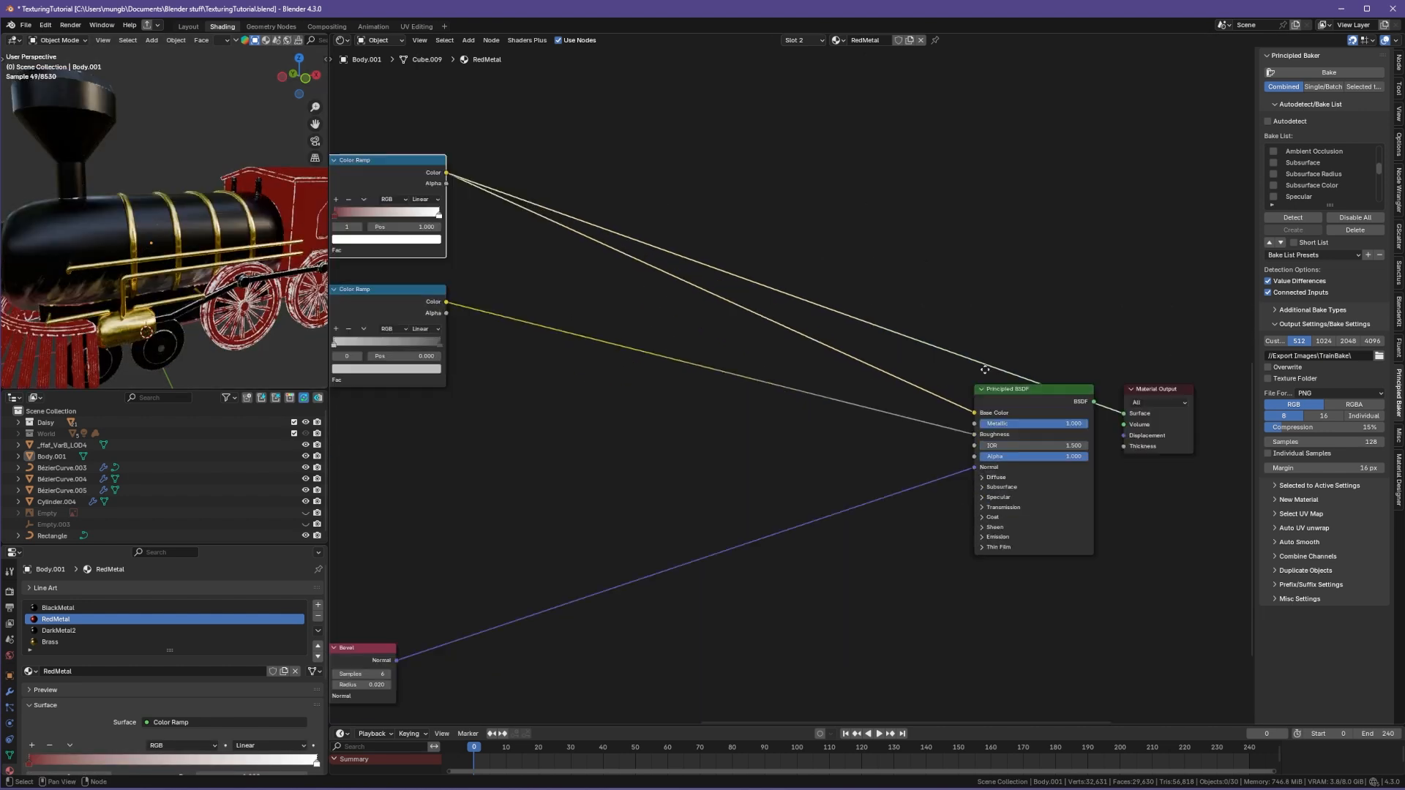
scroll(878, 494, up, 5)
click(1046, 467)
click(1051, 501)
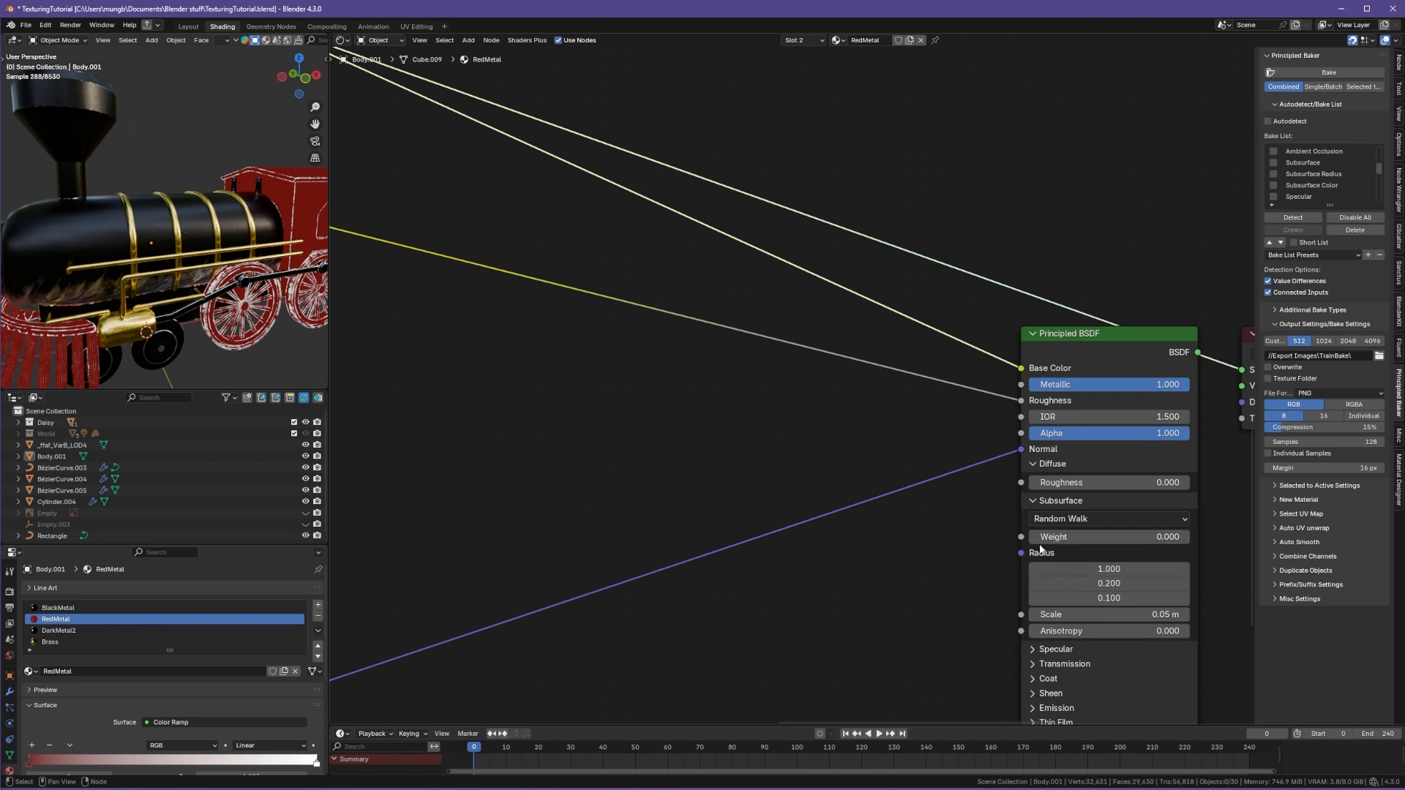
Step: Enlarge the Principled Bake bake list so all bake types are listed
scroll(1339, 176, down, 5)
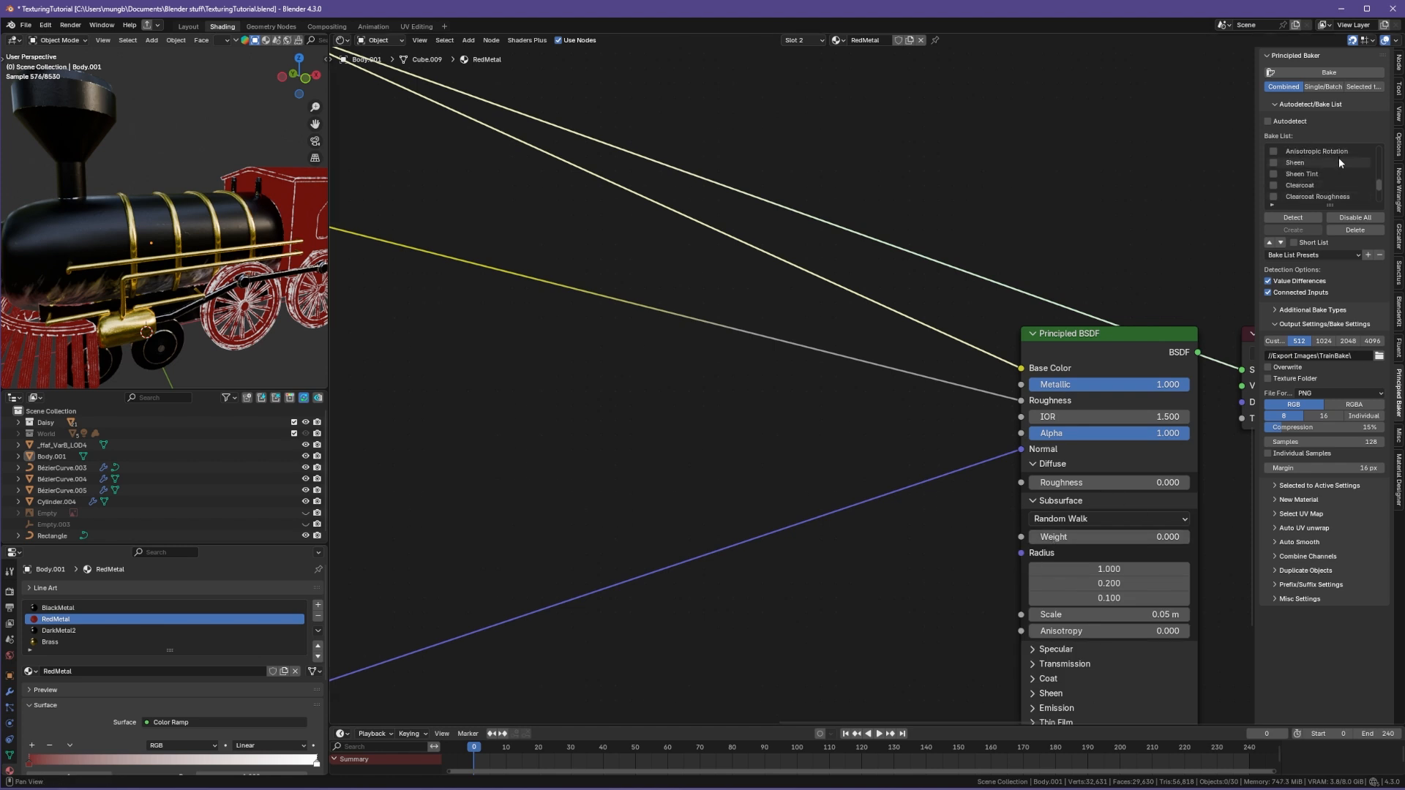
drag(1330, 205, 1327, 430)
middle_drag(923, 514, 731, 476)
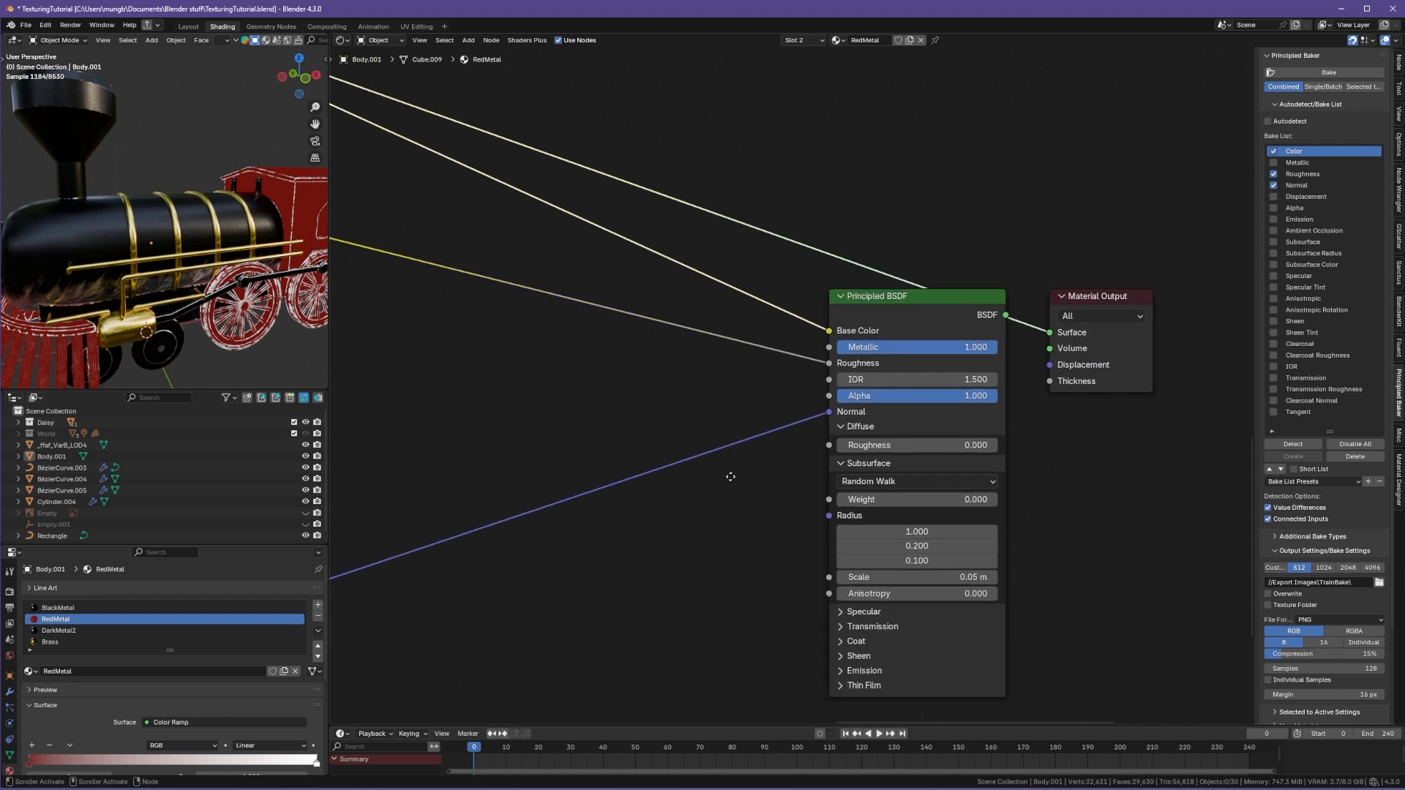
Step: Collapse the Diffuse and Subsurface panels of the Principled BSDF node
drag(843, 426, 843, 499)
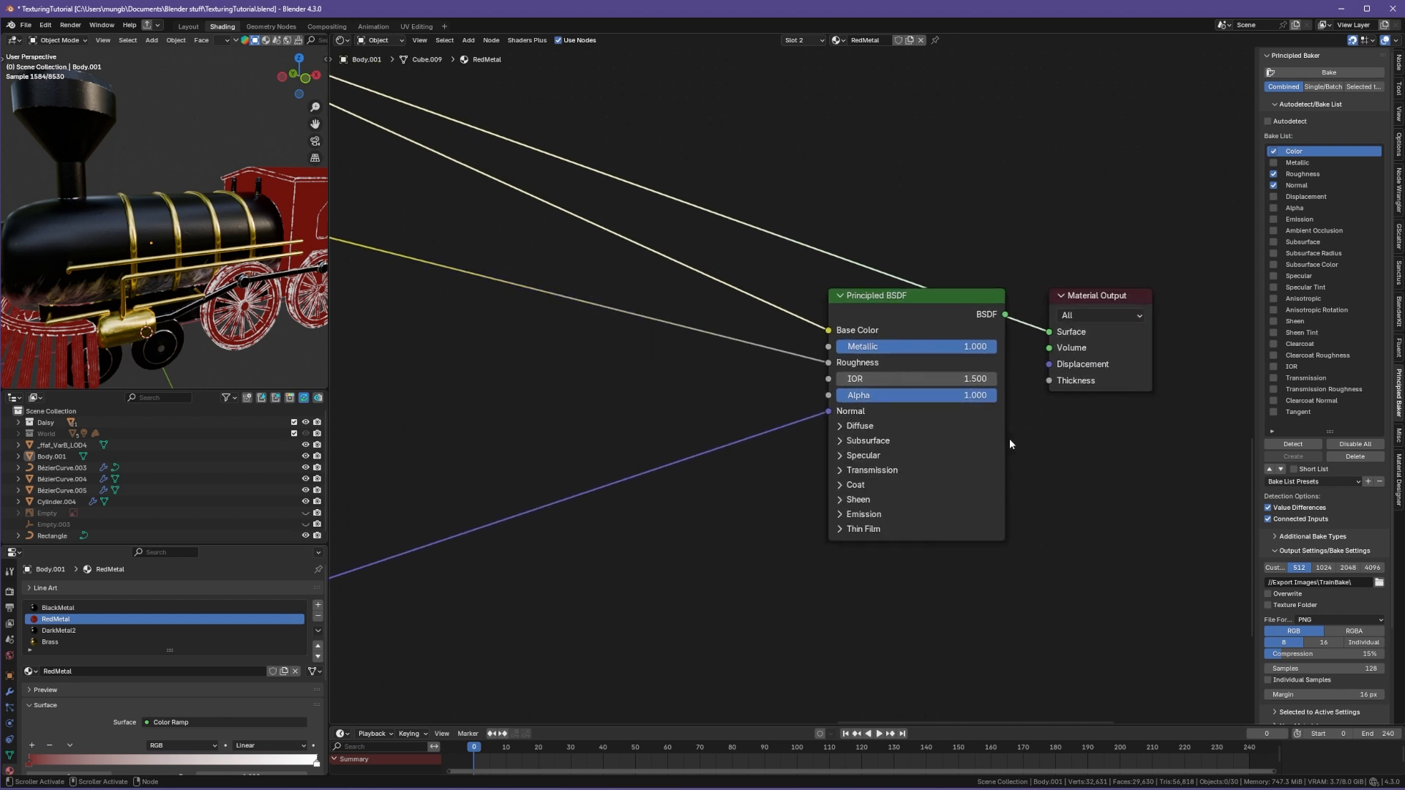
scroll(974, 508, down, 2)
middle_drag(524, 451, 887, 522)
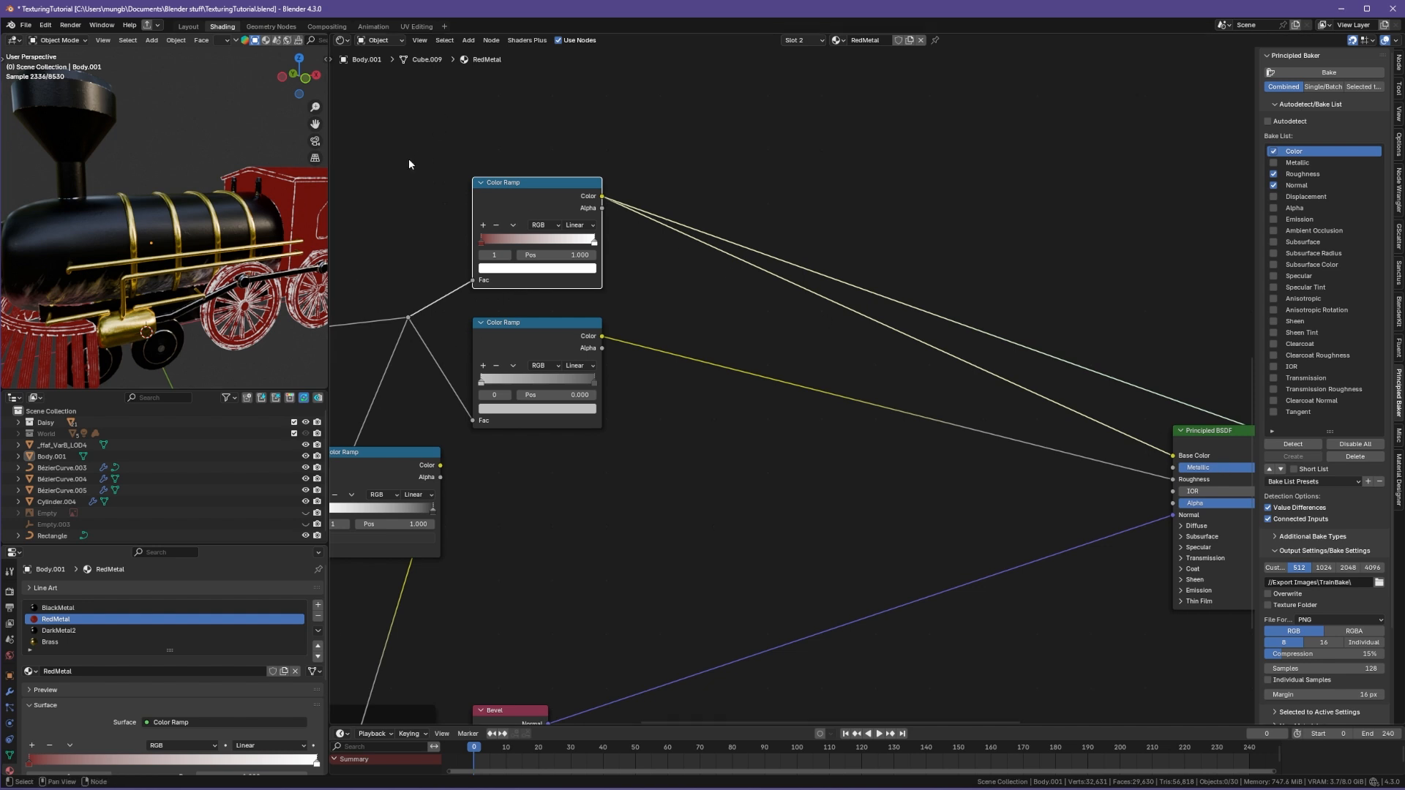
Step: Open the UV Editing workspace to inspect the train's UV layout, switching the viewport to material preview
click(416, 26)
scroll(379, 360, down, 4)
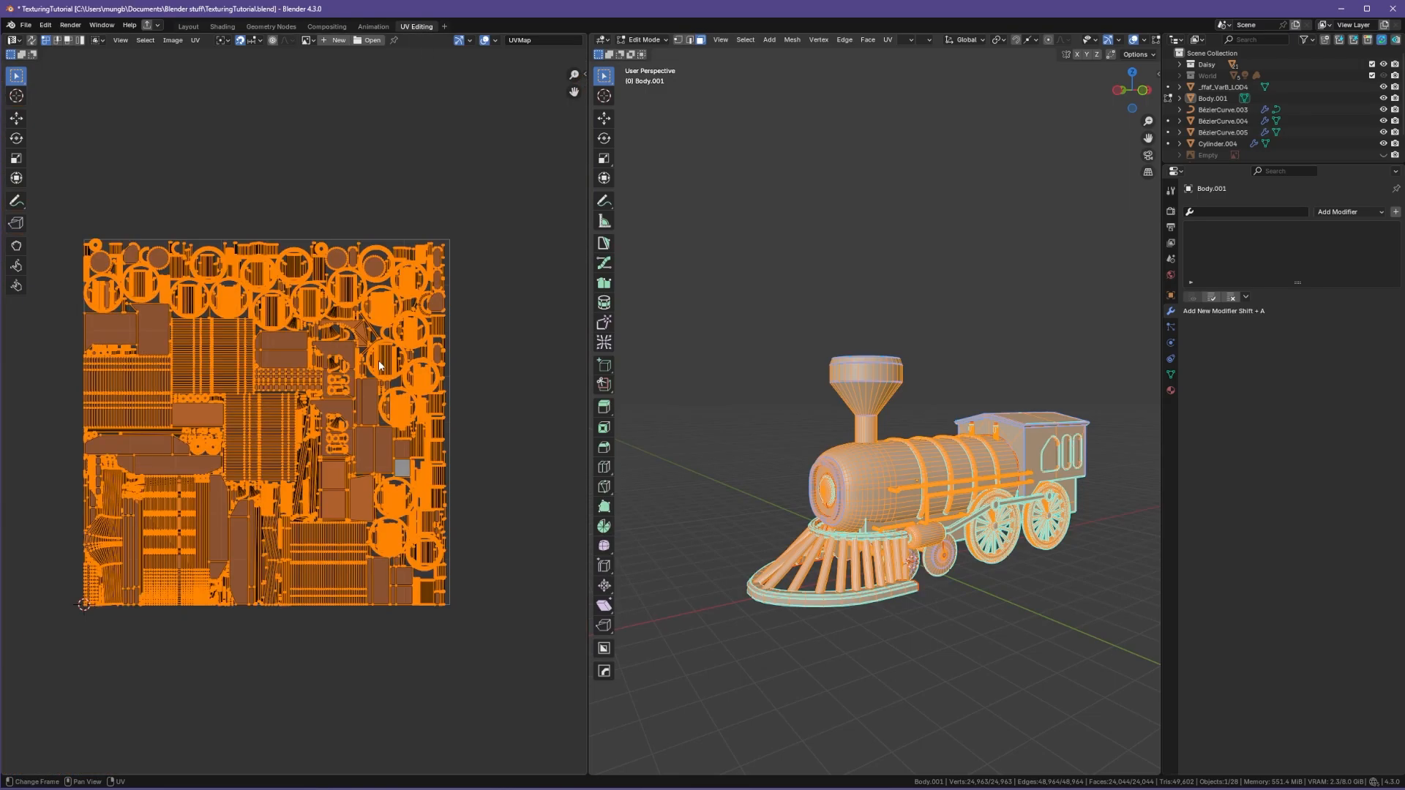
middle_drag(924, 571, 831, 597)
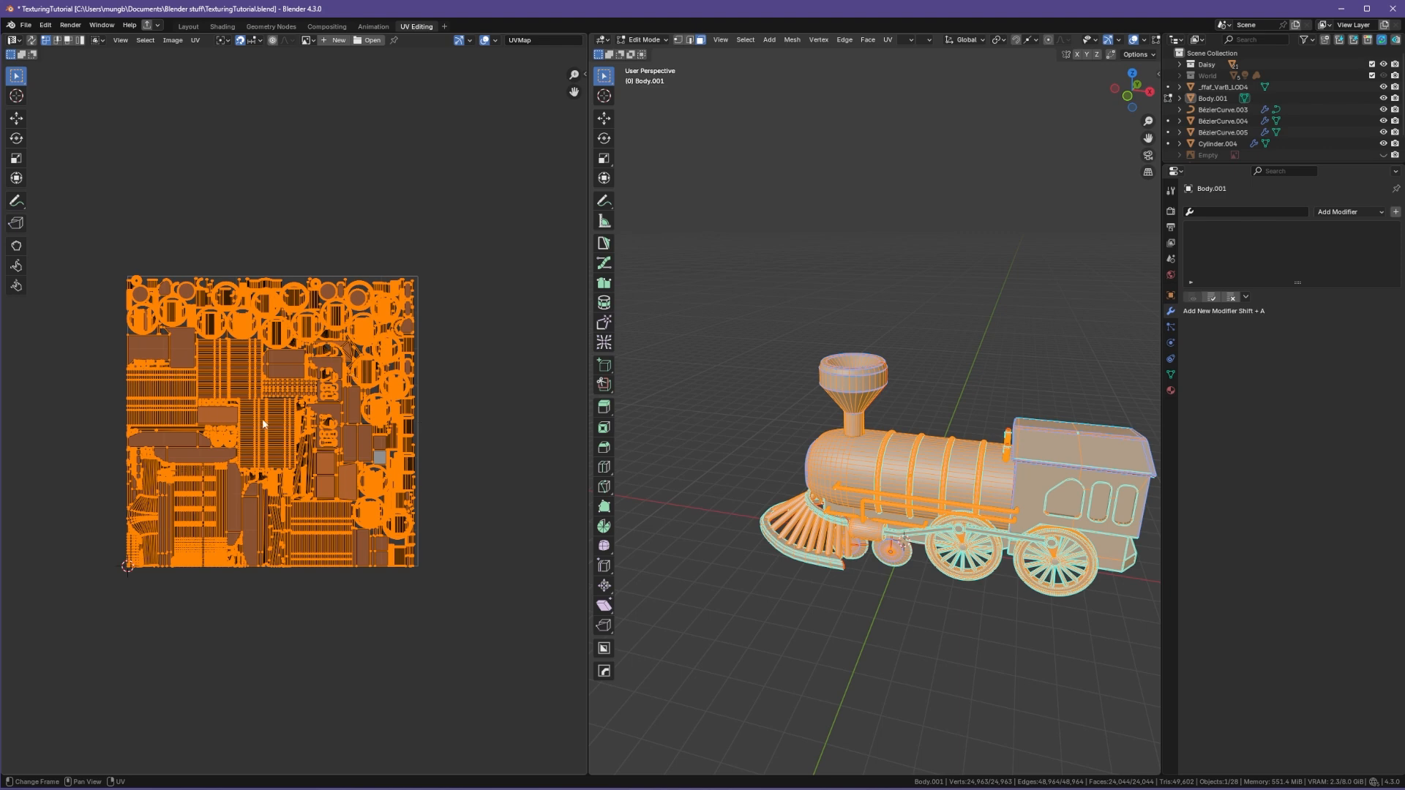
scroll(238, 432, up, 3)
middle_drag(238, 432, 287, 439)
scroll(287, 440, down, 1)
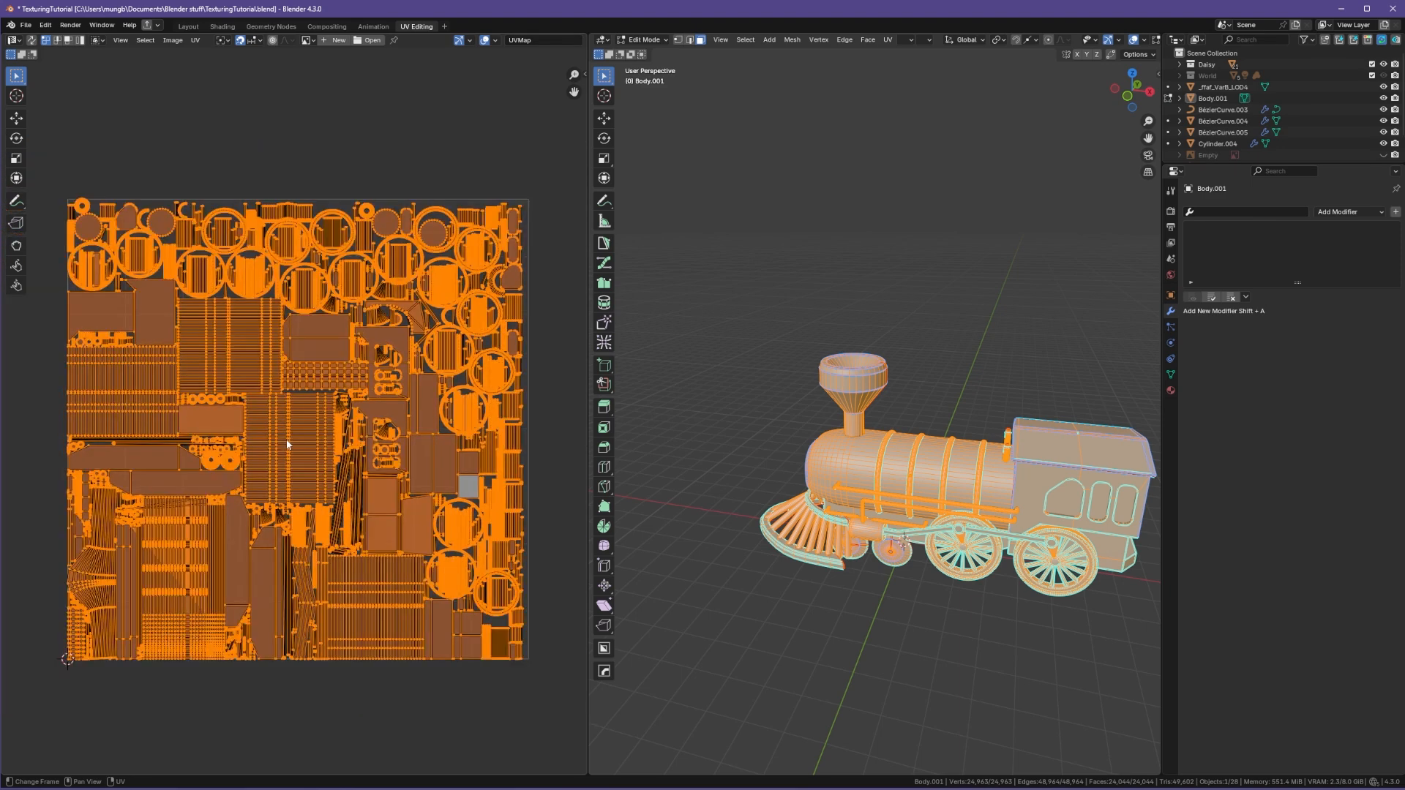
scroll(979, 518, up, 3)
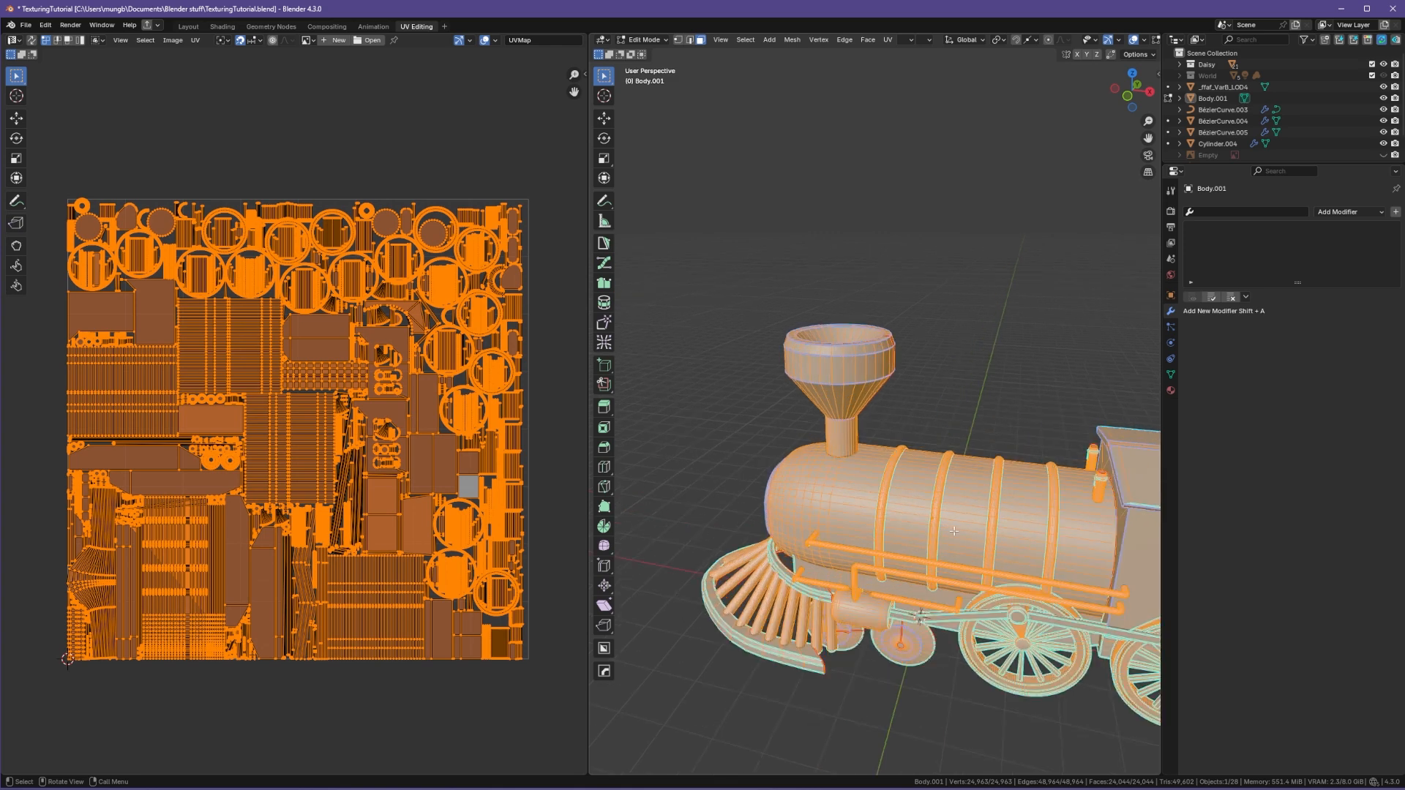
key(z)
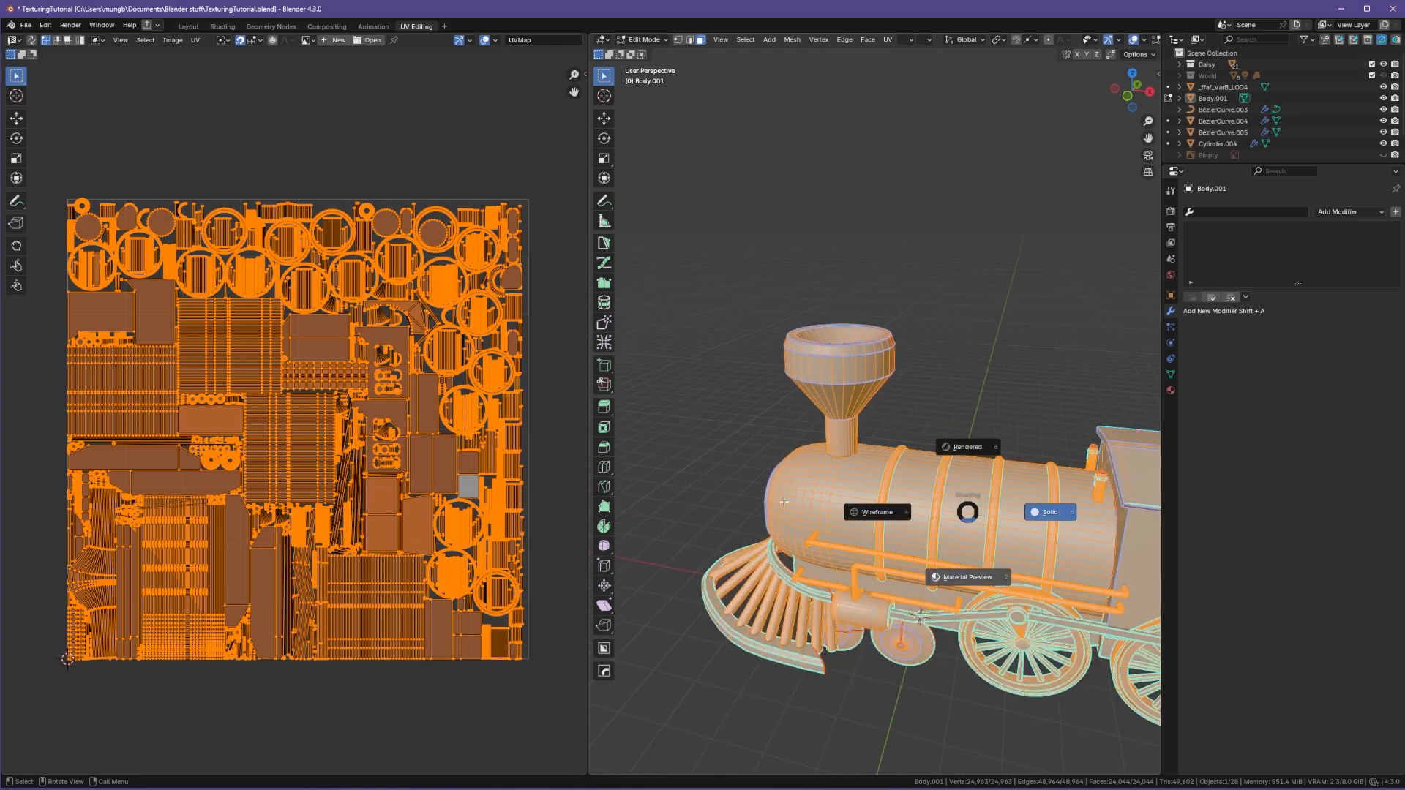
click(967, 577)
key(shift+w)
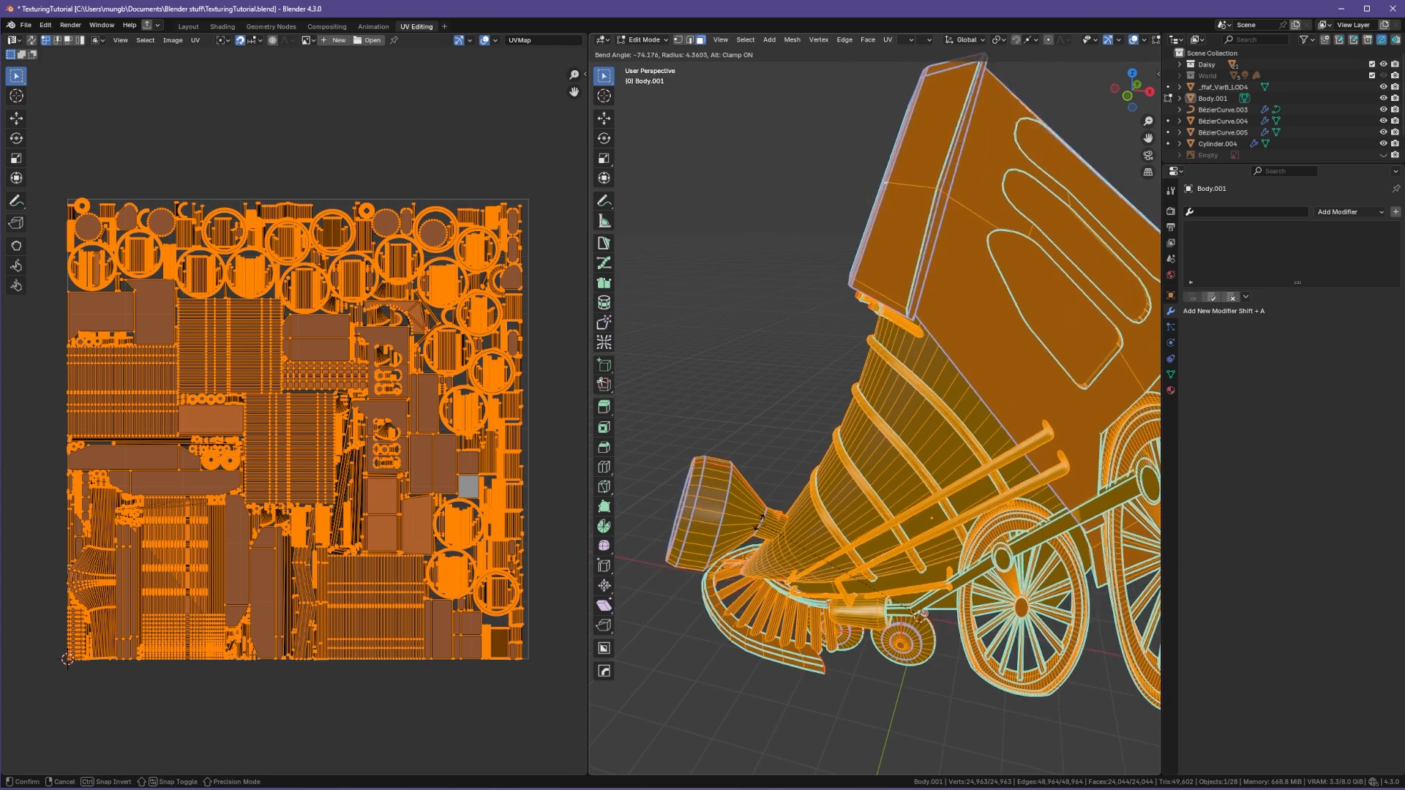
key(Escape)
key(shift+w)
key(Escape)
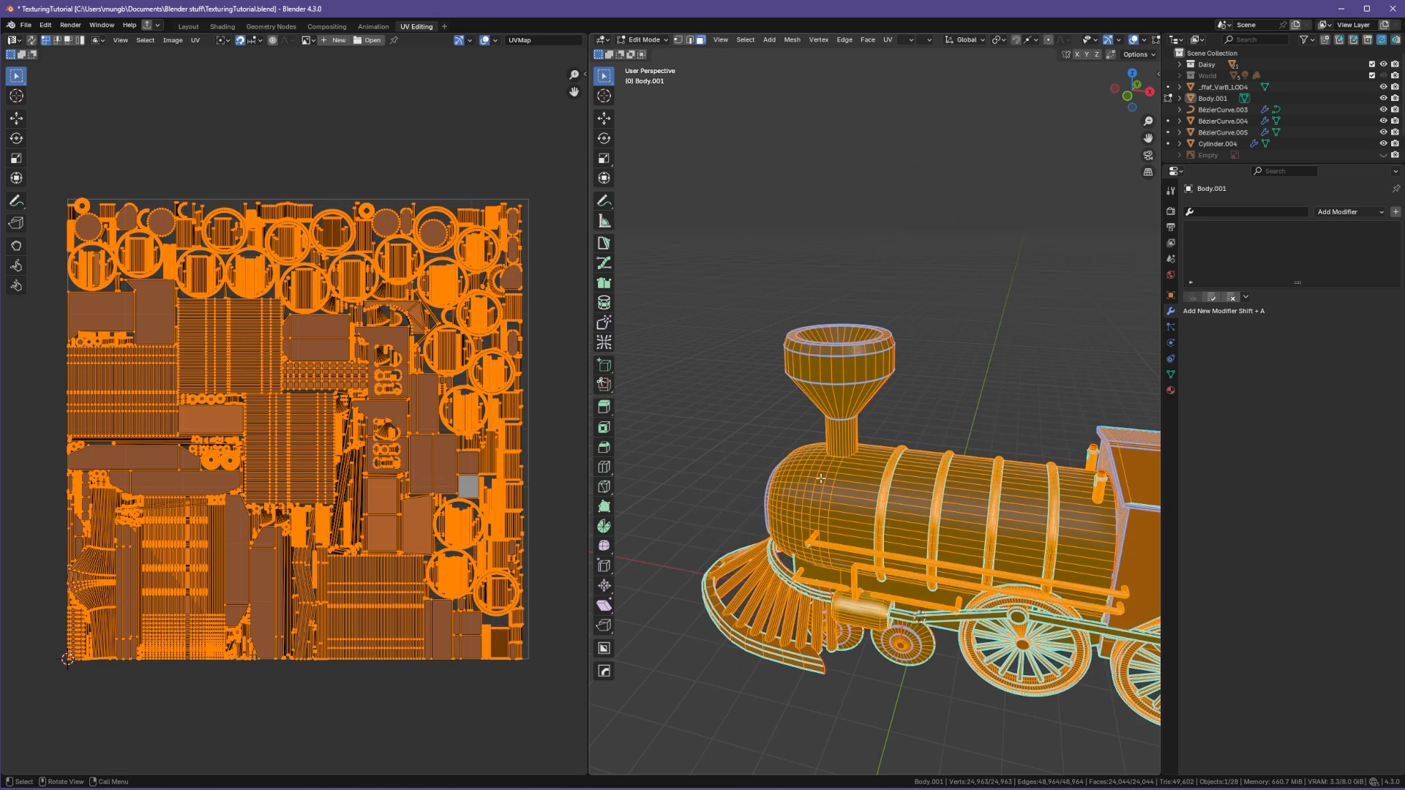
Step: Select the train body and open its UV mapping options in edit mode
key(ctrl+Tab)
click(924, 373)
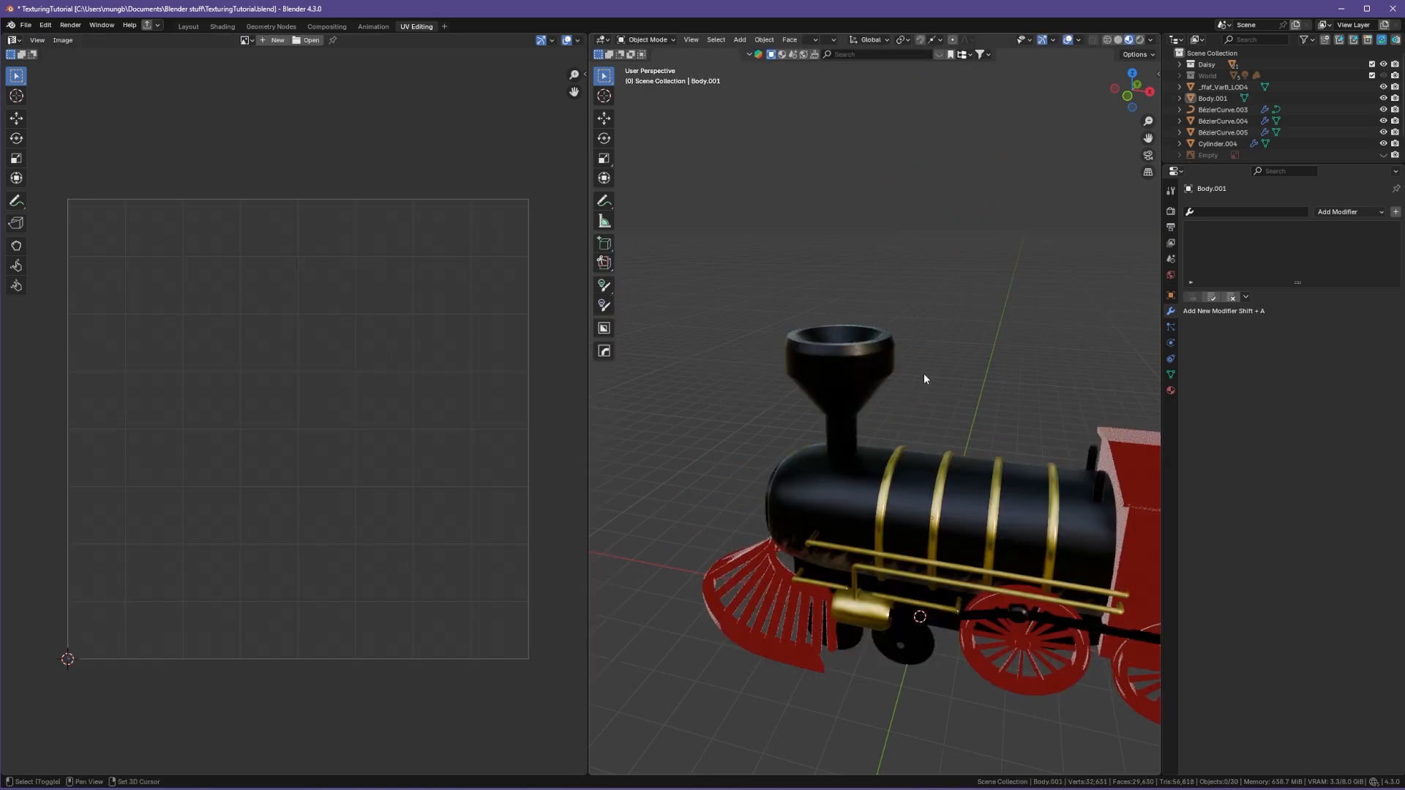
click(897, 464)
middle_drag(692, 451, 995, 439)
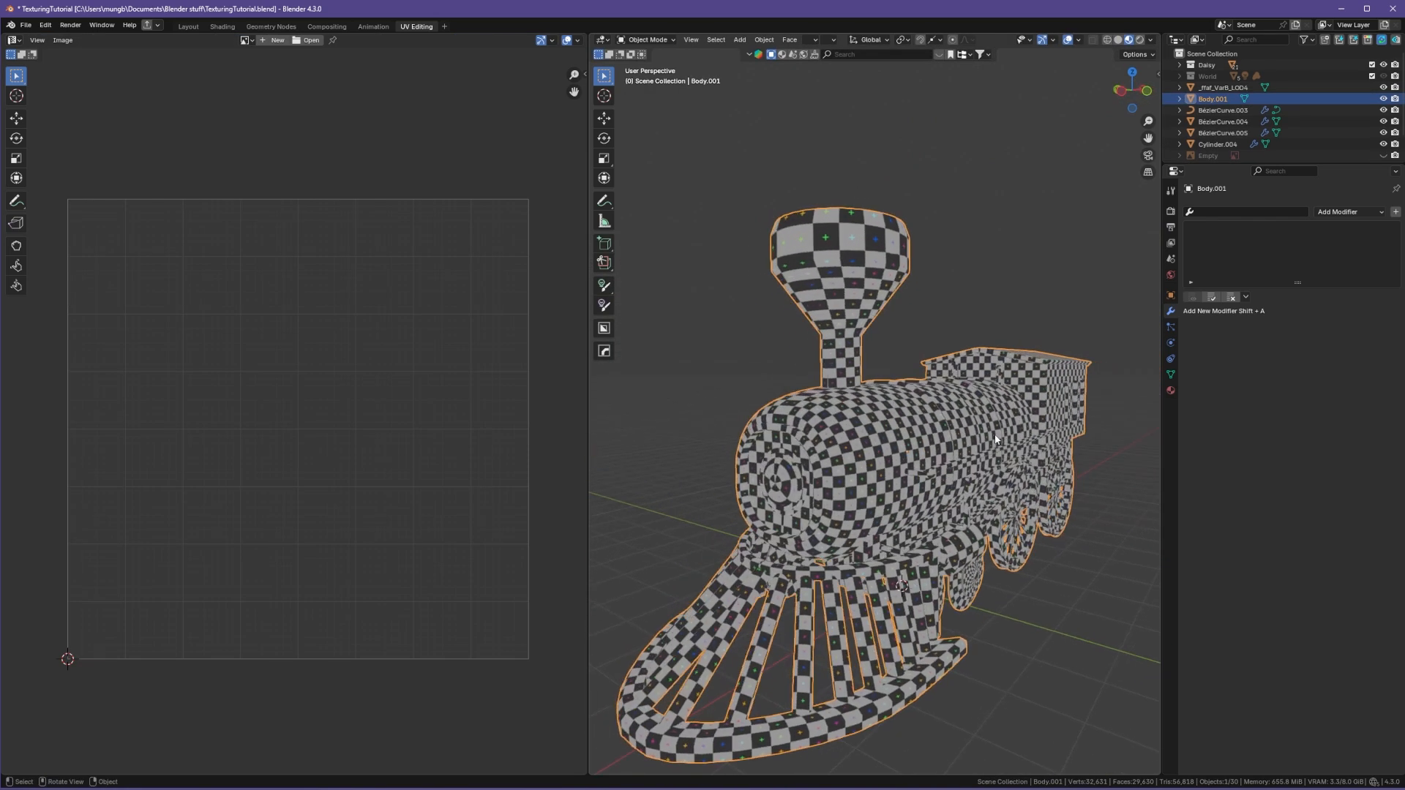
key(Tab)
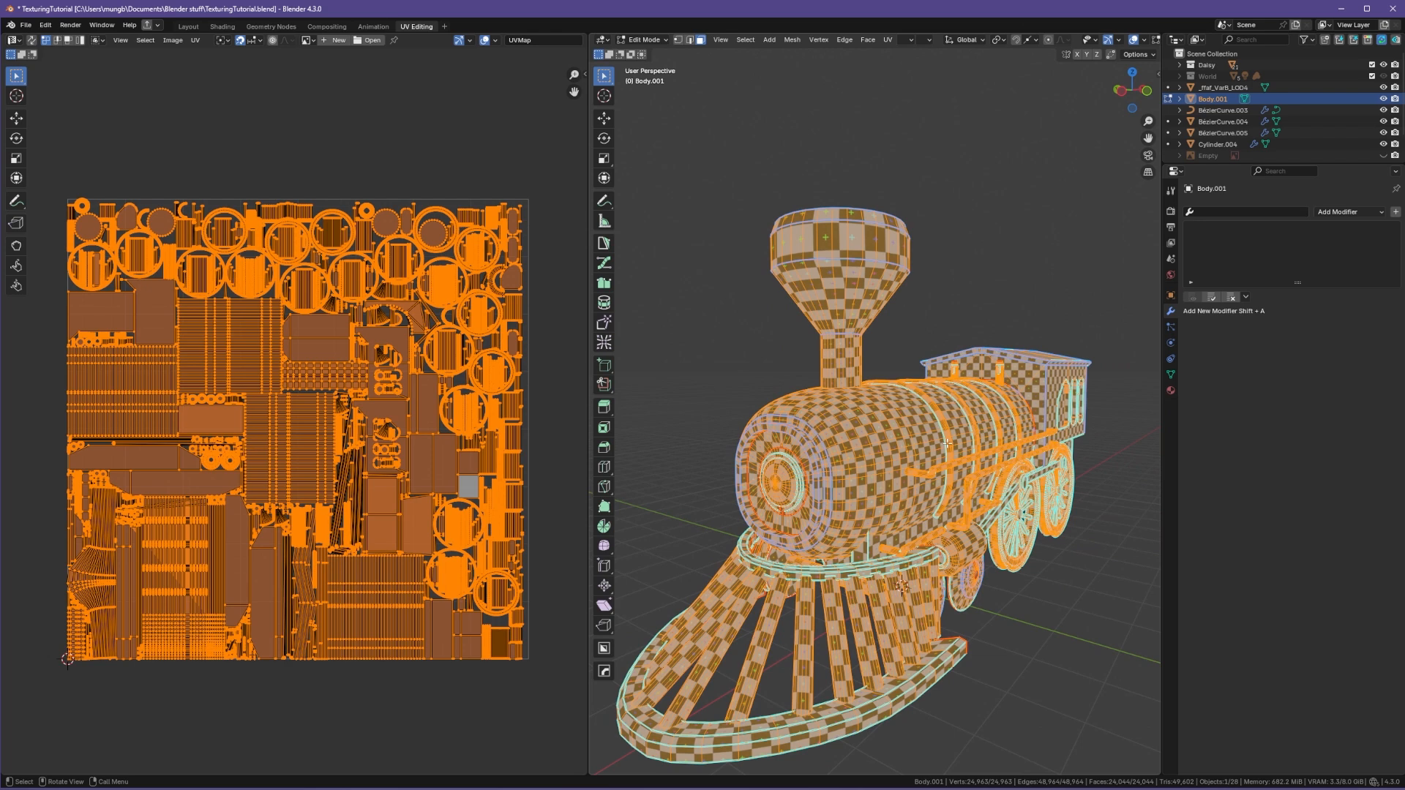
key(u)
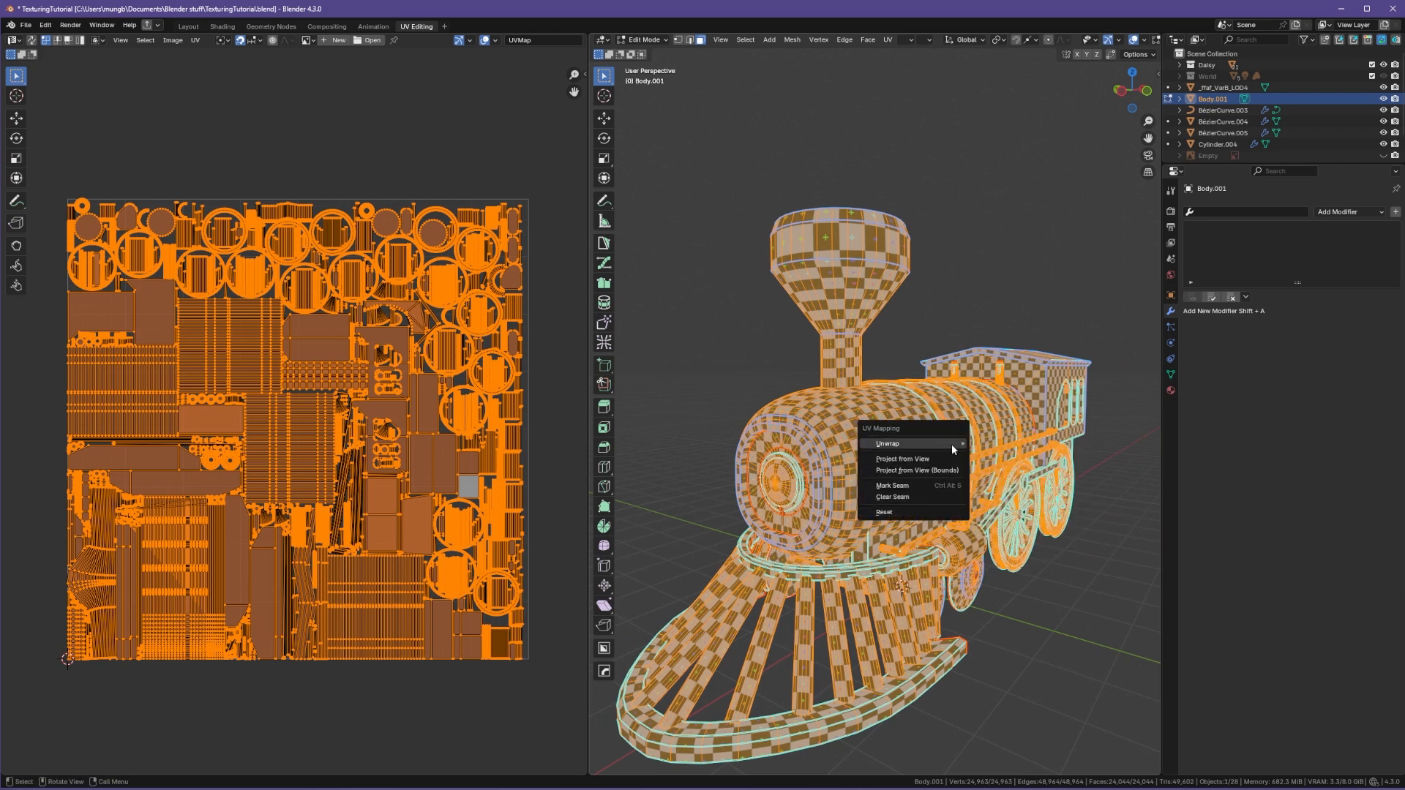
middle_drag(936, 372, 951, 293)
key(u)
key(Escape)
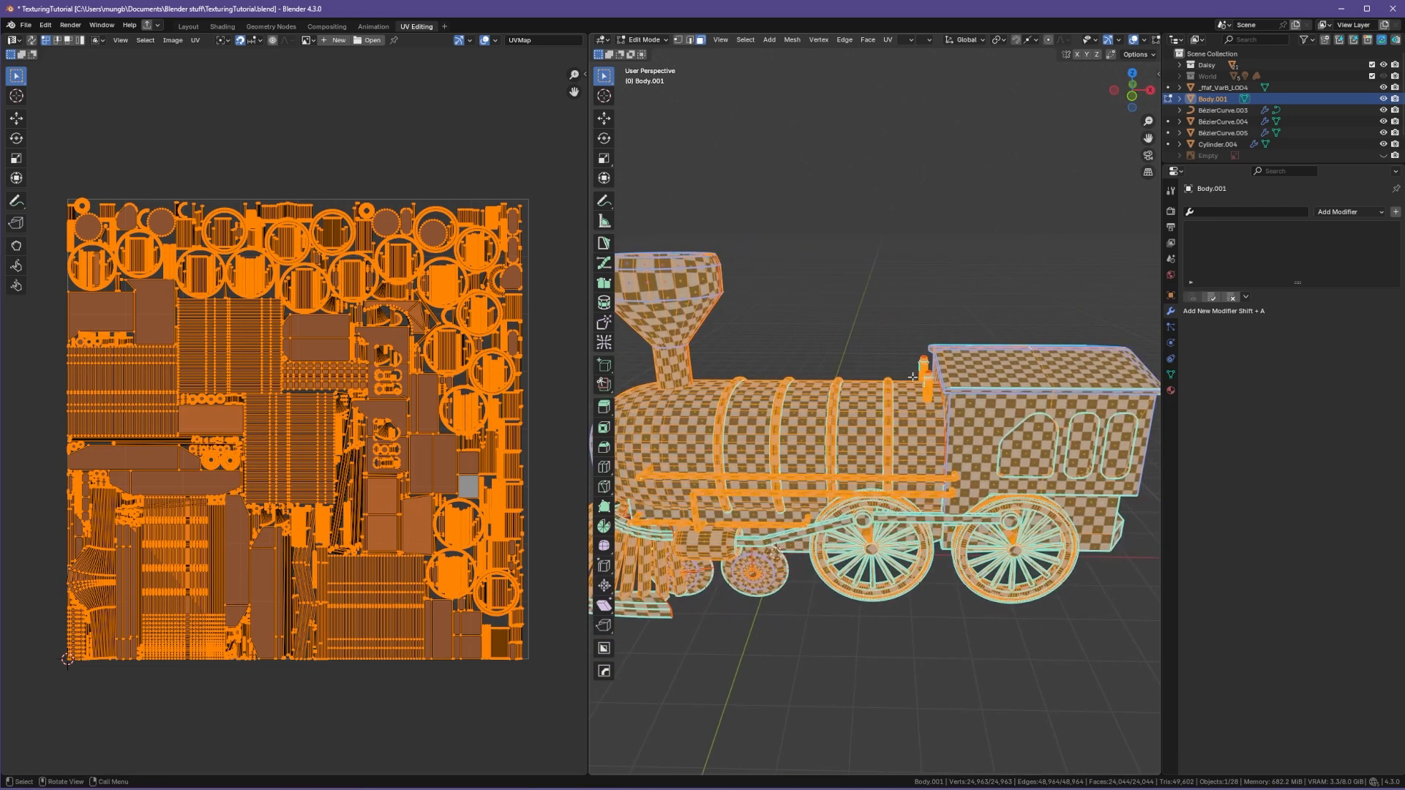
Step: Review the body's UV islands against the model in edit mode and return to object mode
key(Tab)
click(925, 244)
middle_drag(925, 245, 1048, 316)
middle_drag(1032, 377, 825, 444)
click(826, 445)
key(u)
click(924, 442)
middle_drag(923, 441, 885, 454)
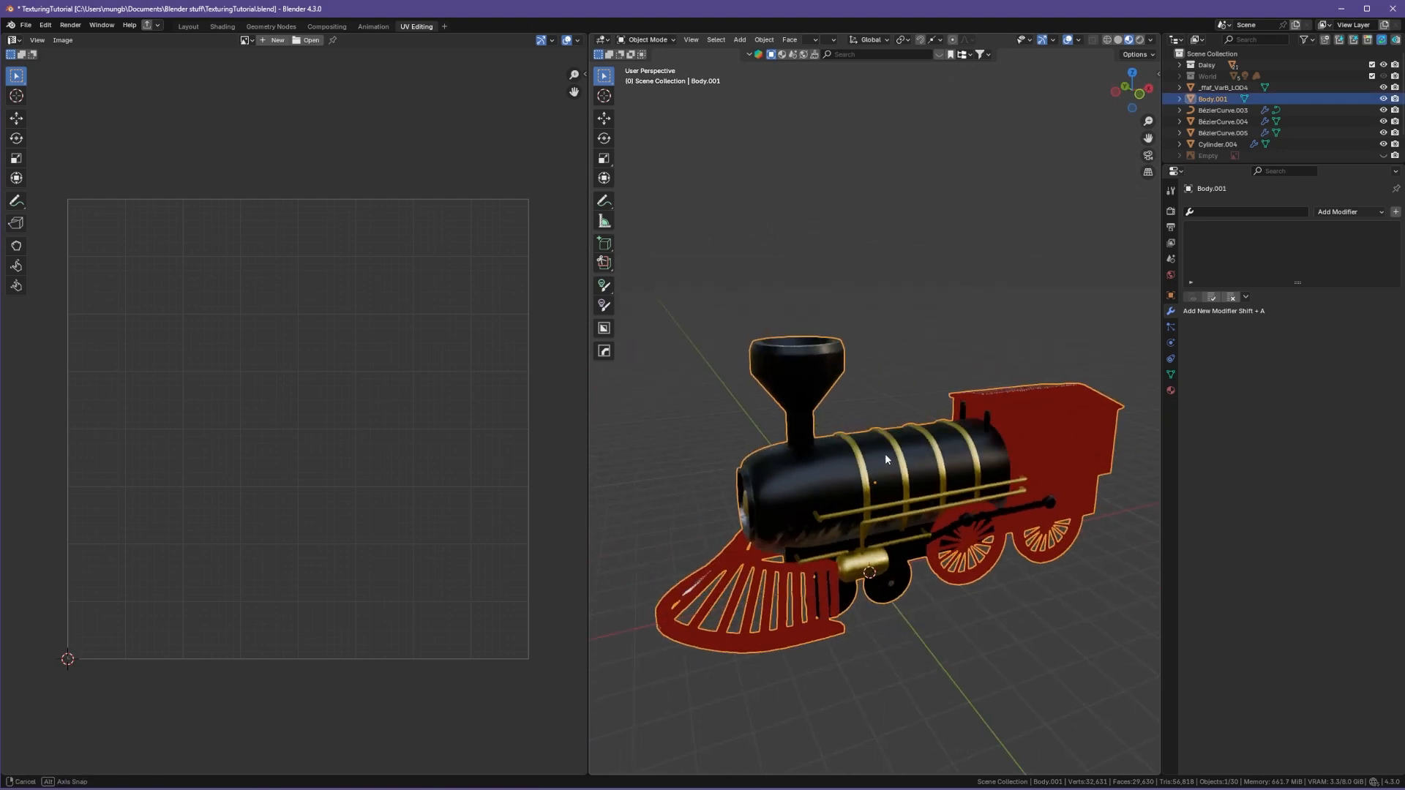
key(z)
click(870, 465)
key(Tab)
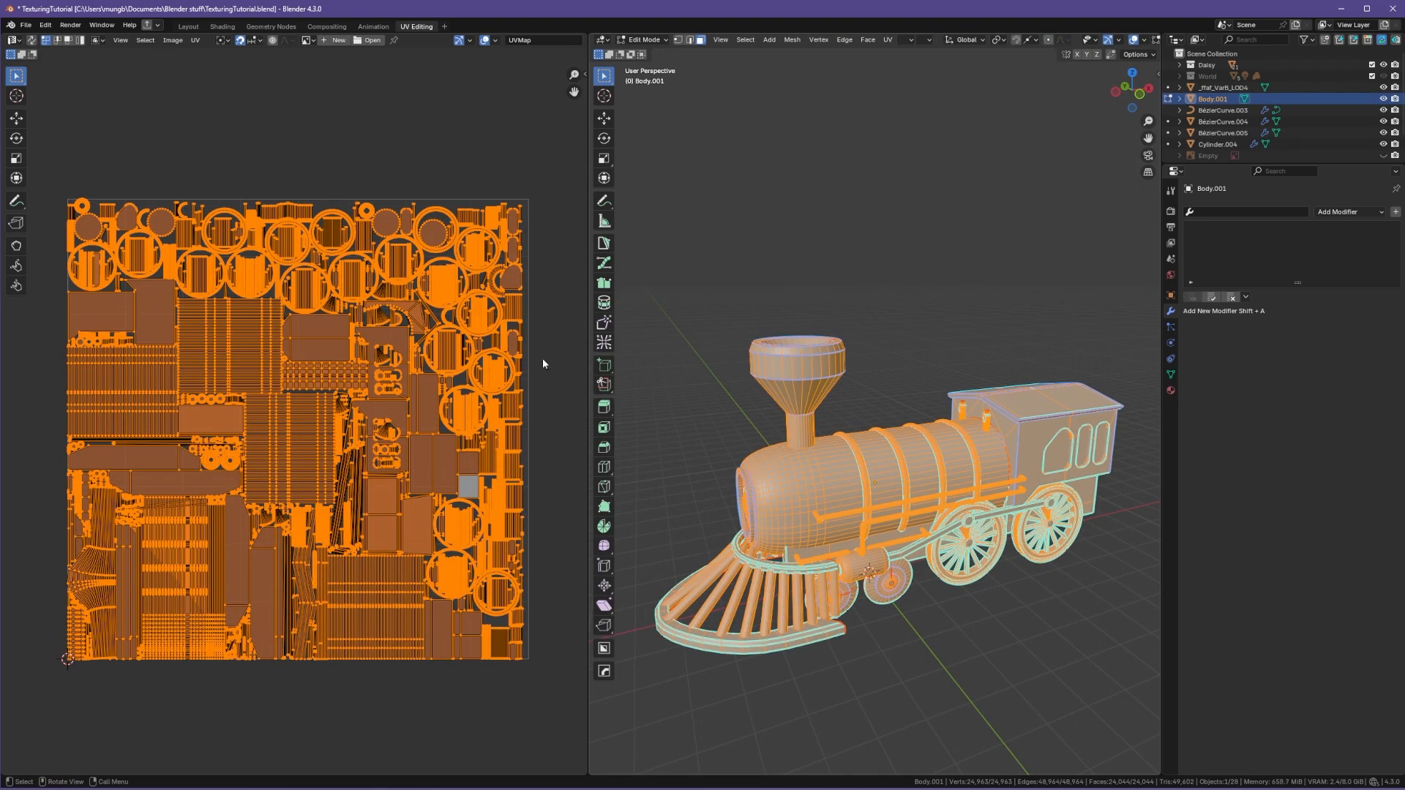
key(Tab)
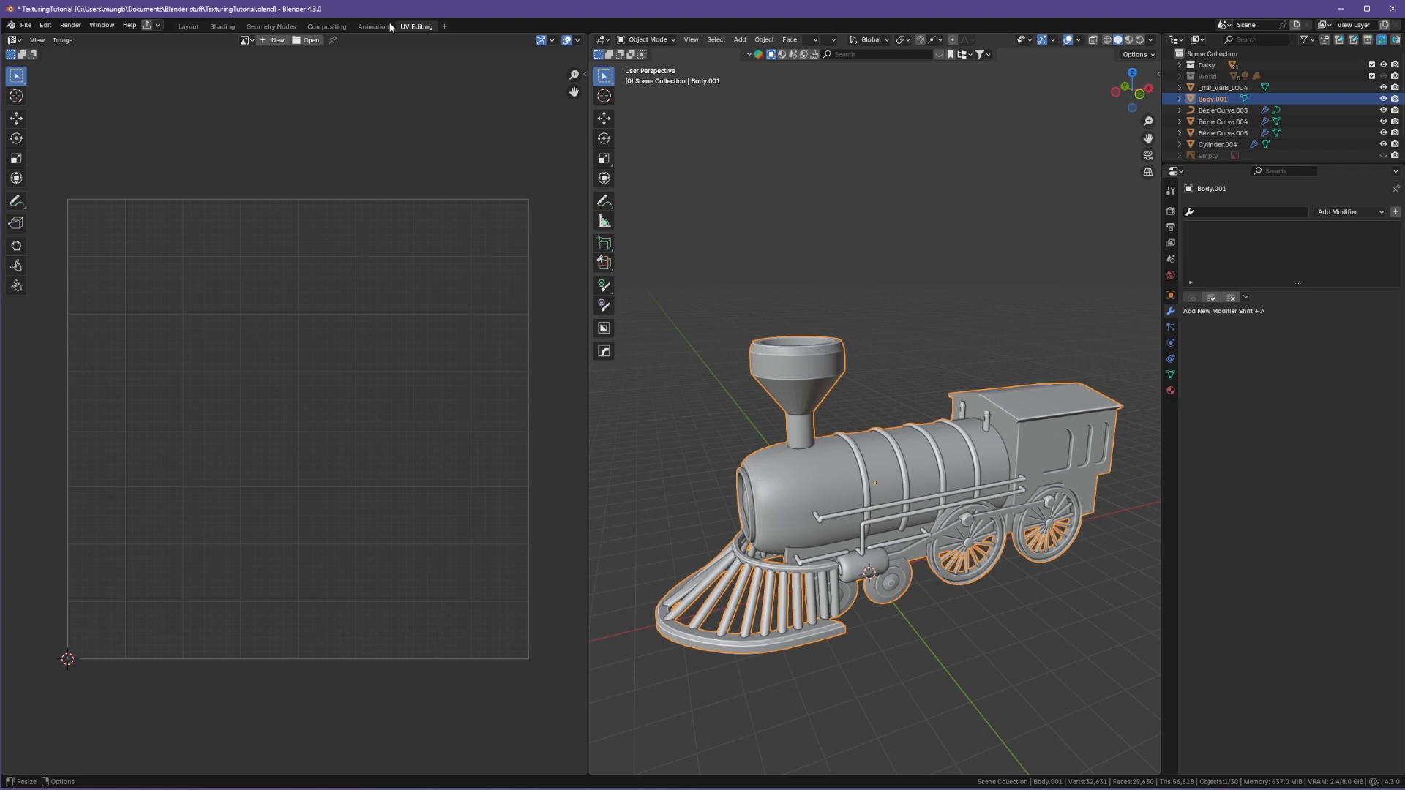
Step: Return to the Shading workspace and preview the first Color Ramp's output on the model
click(223, 26)
middle_drag(846, 470, 619, 455)
ctrl+shift+click(1052, 422)
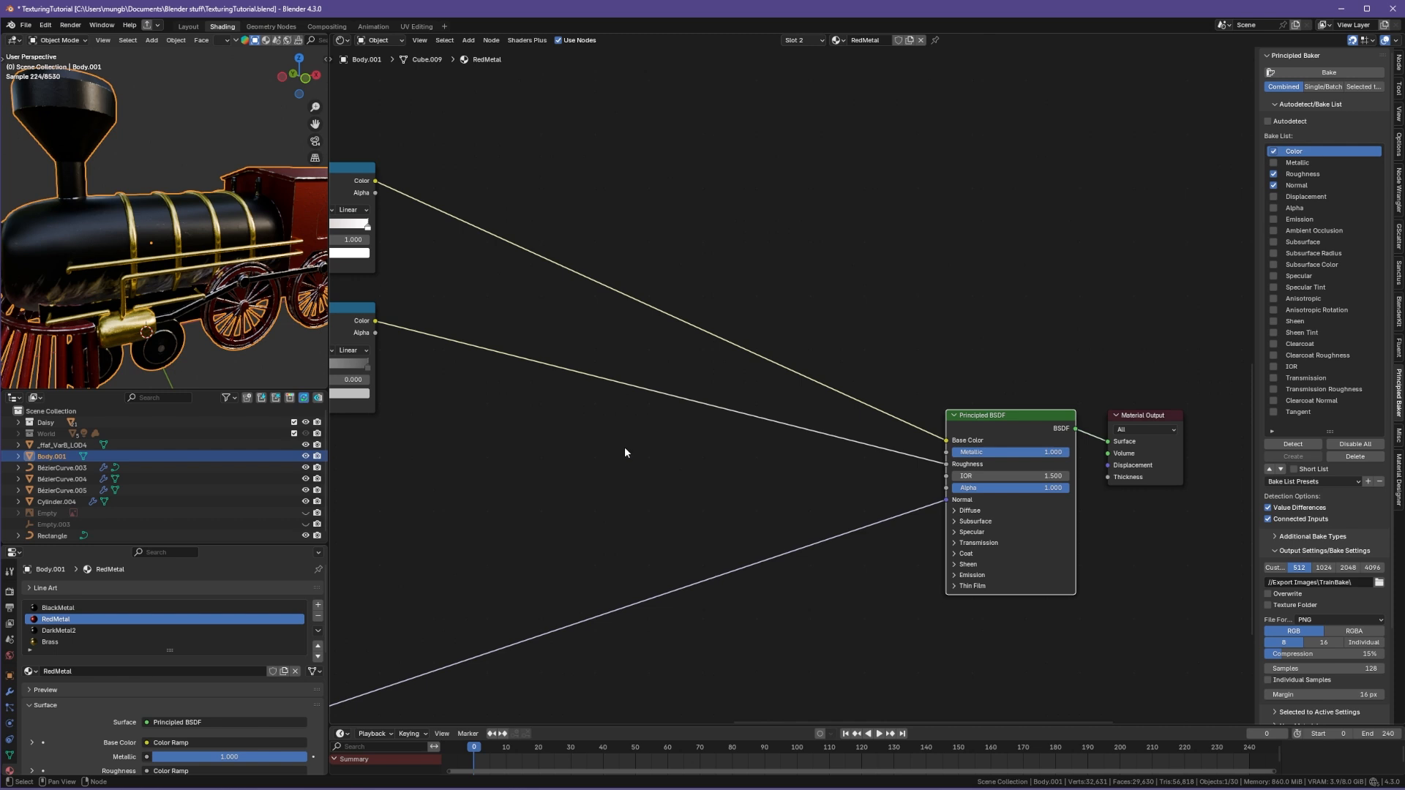
middle_drag(625, 447, 887, 538)
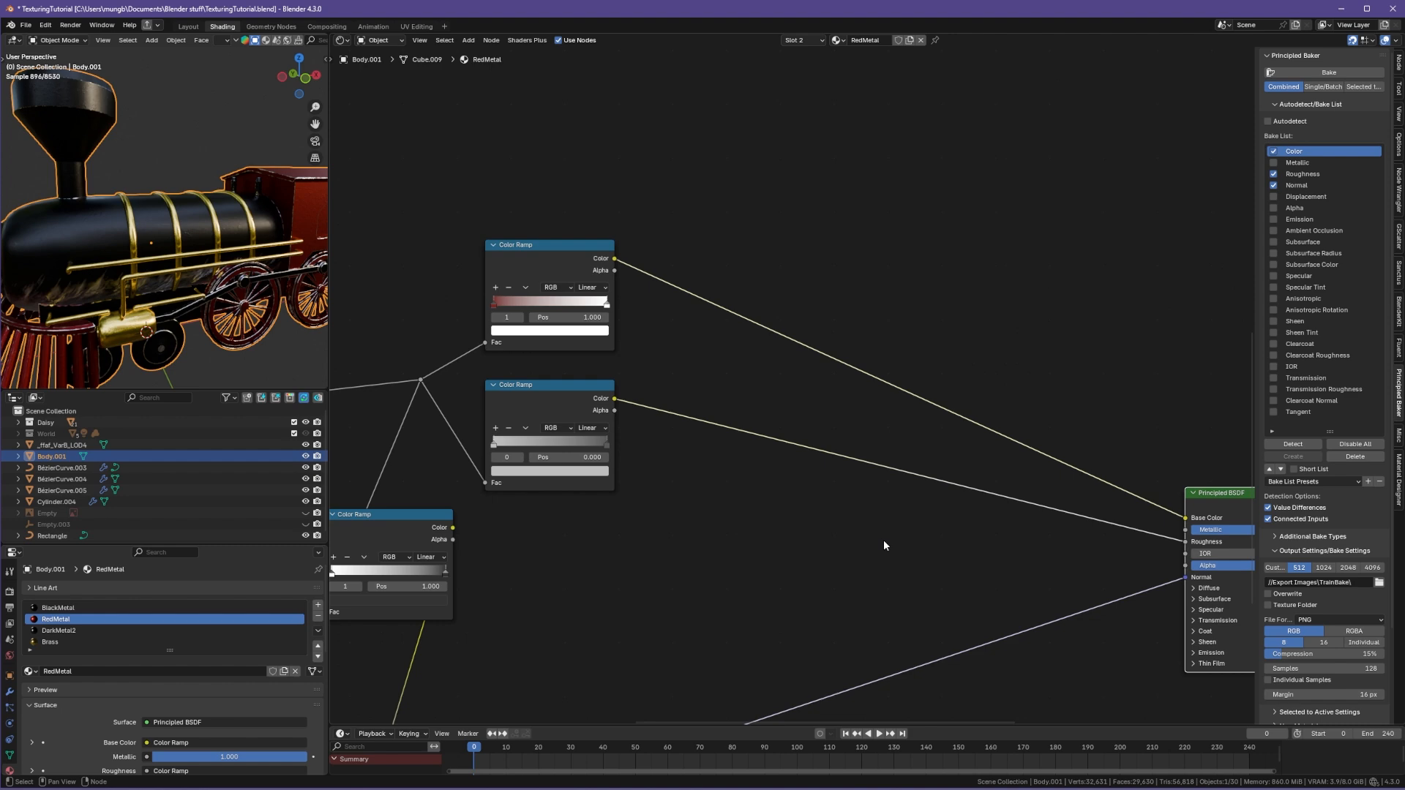
shift+middle_drag(291, 344, 203, 344)
click(210, 327)
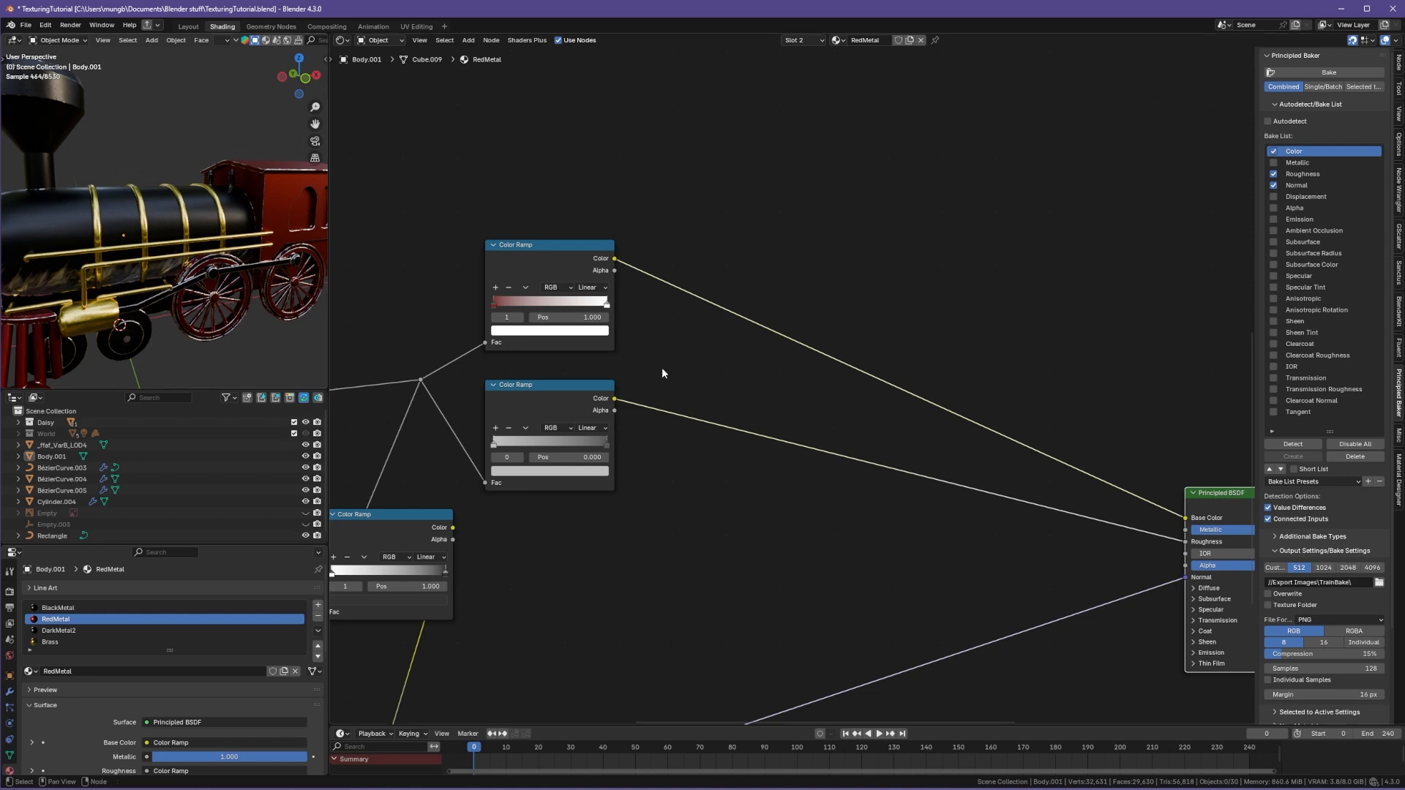
ctrl+shift+click(554, 259)
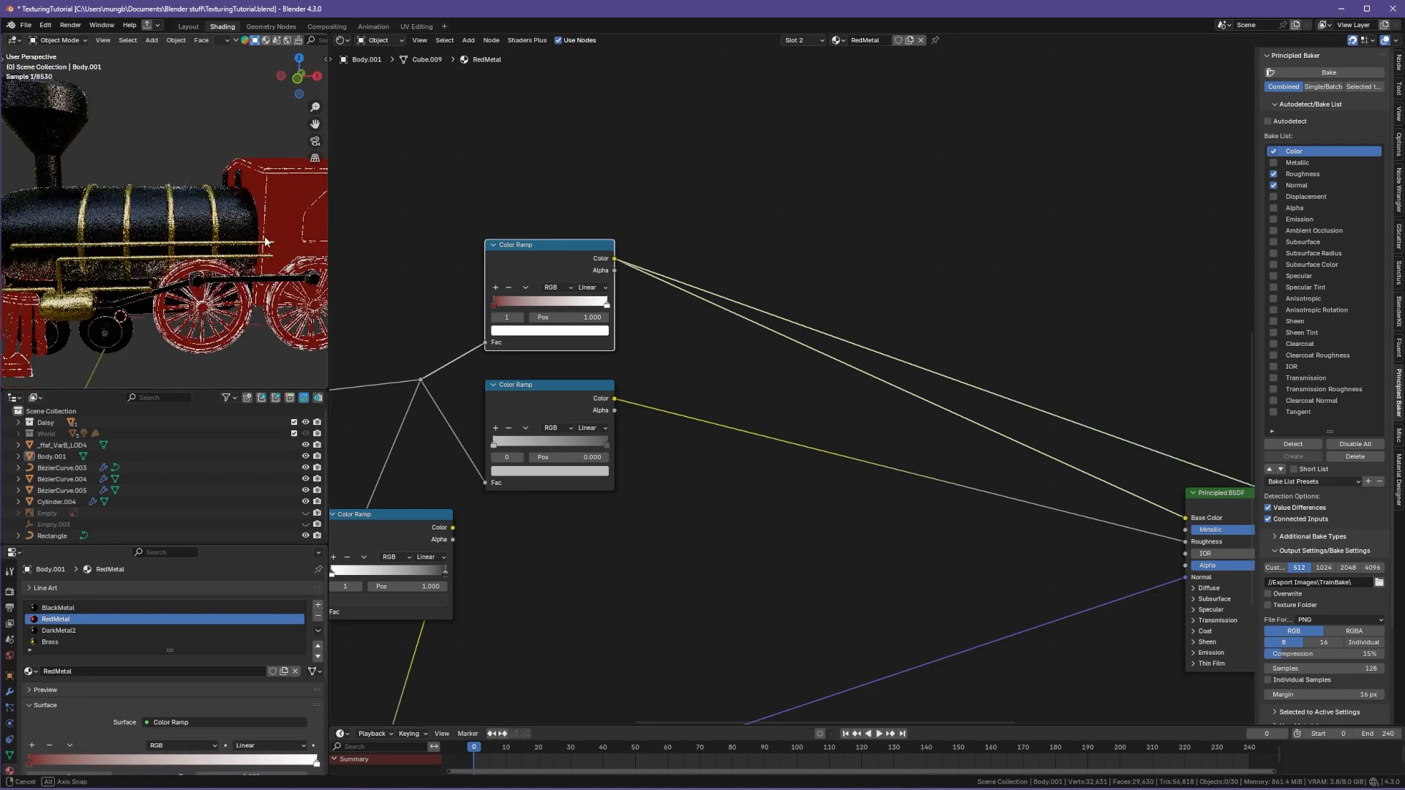
shift+middle_drag(244, 256, 131, 244)
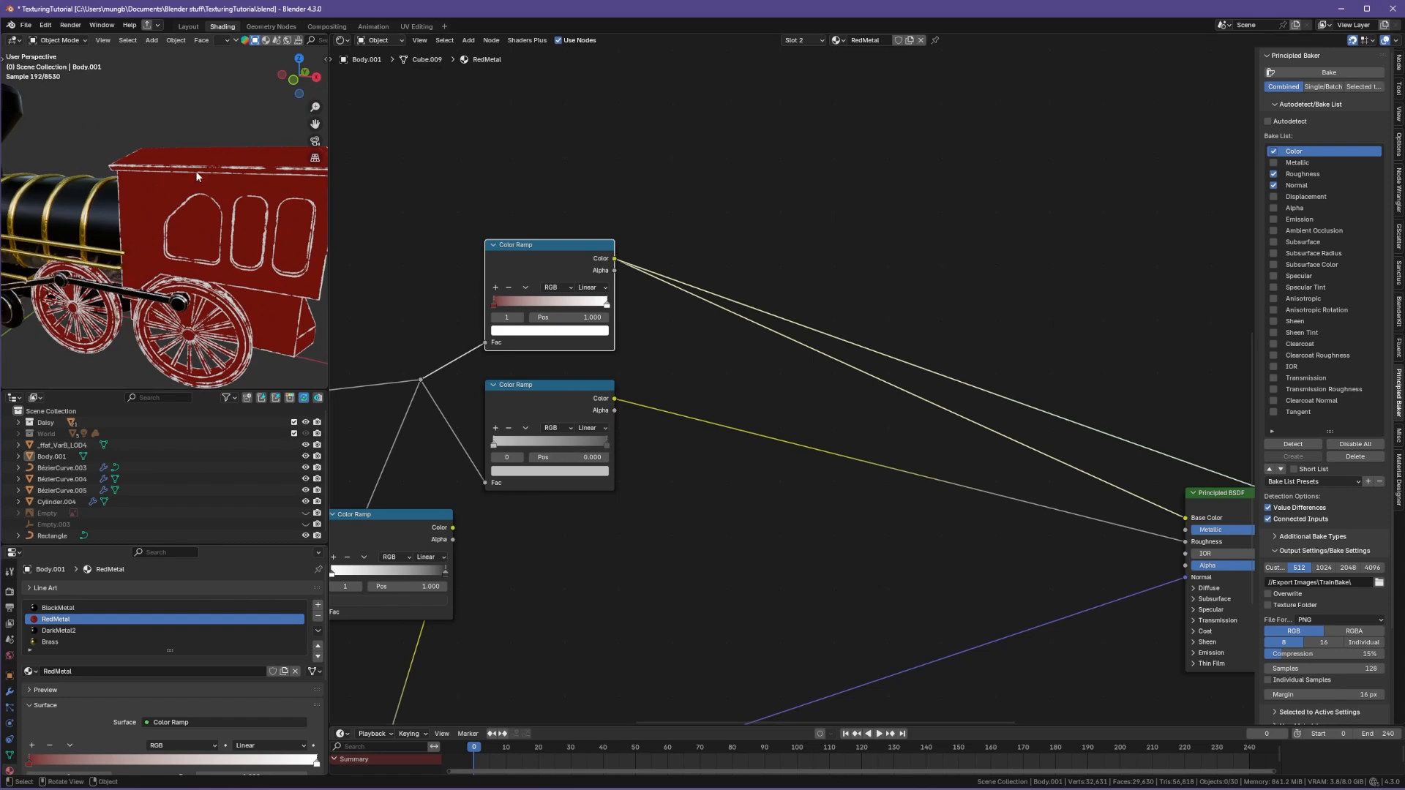
Step: Preview the second Color Ramp and the Bevel node outputs, then restore the Principled BSDF preview
ctrl+shift+click(587, 404)
middle_drag(124, 184, 217, 248)
middle_drag(1127, 534, 939, 479)
middle_drag(501, 365, 768, 254)
ctrl+shift+click(611, 622)
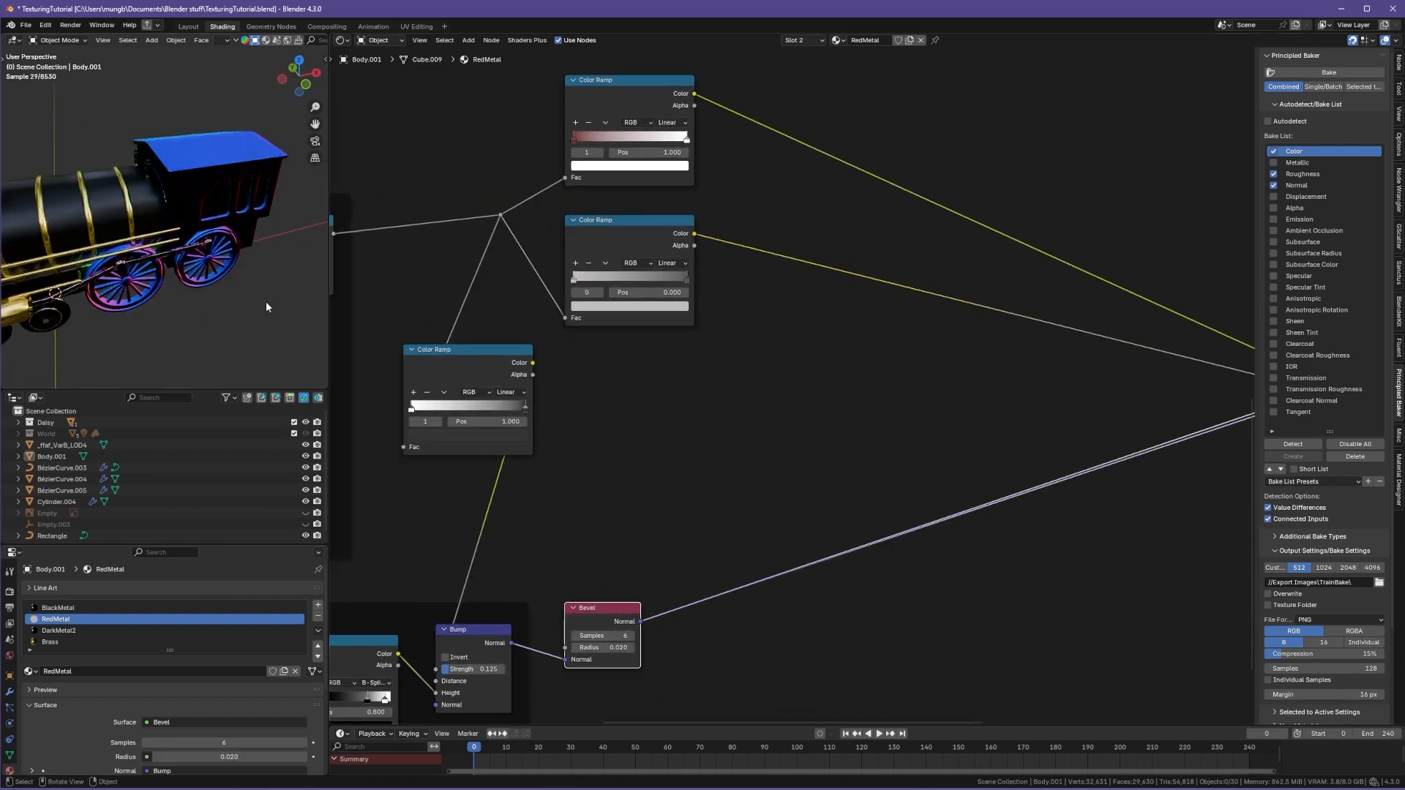
middle_drag(602, 136, 481, 269)
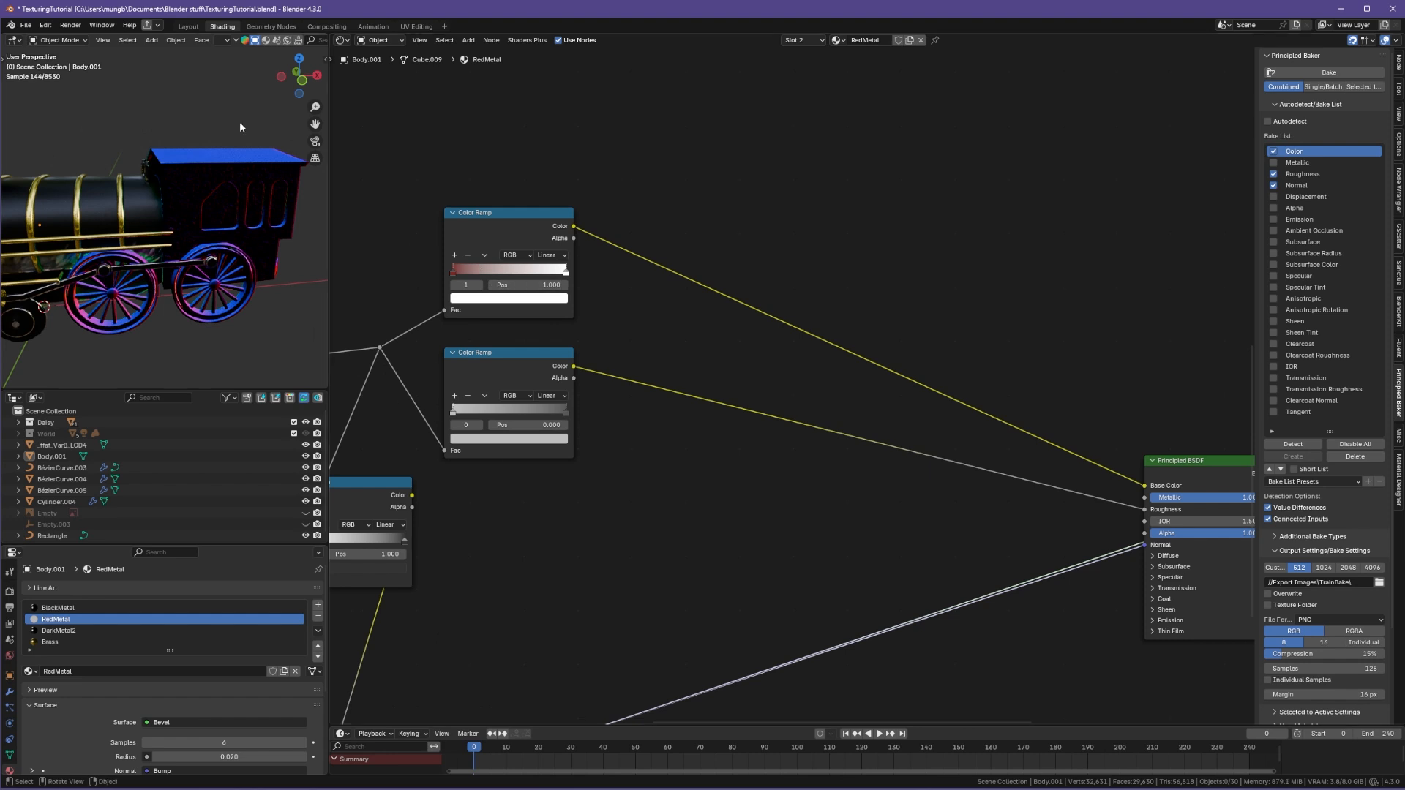
ctrl+shift+click(1179, 475)
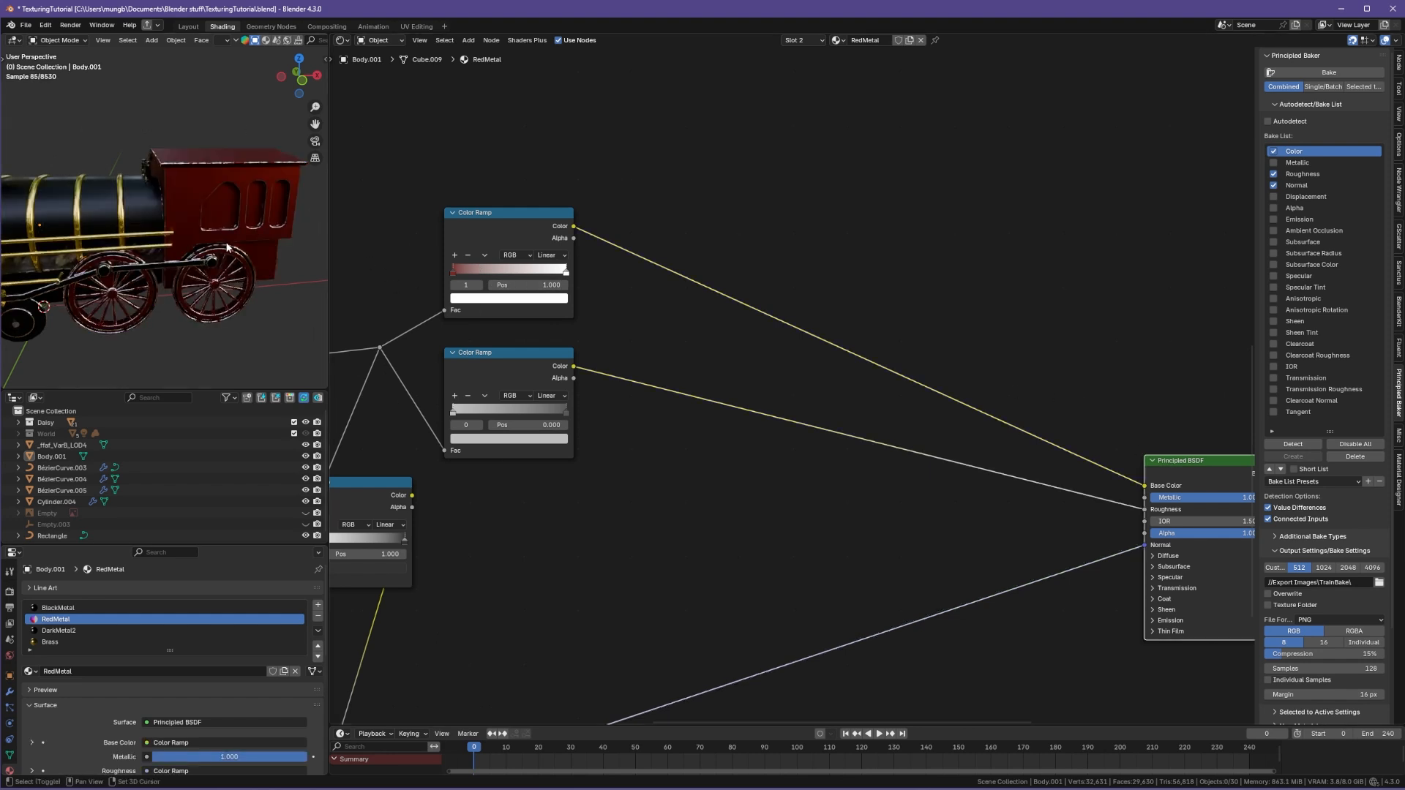
Step: Widen the Principled Baker sidebar panel
shift+middle_drag(289, 182, 262, 196)
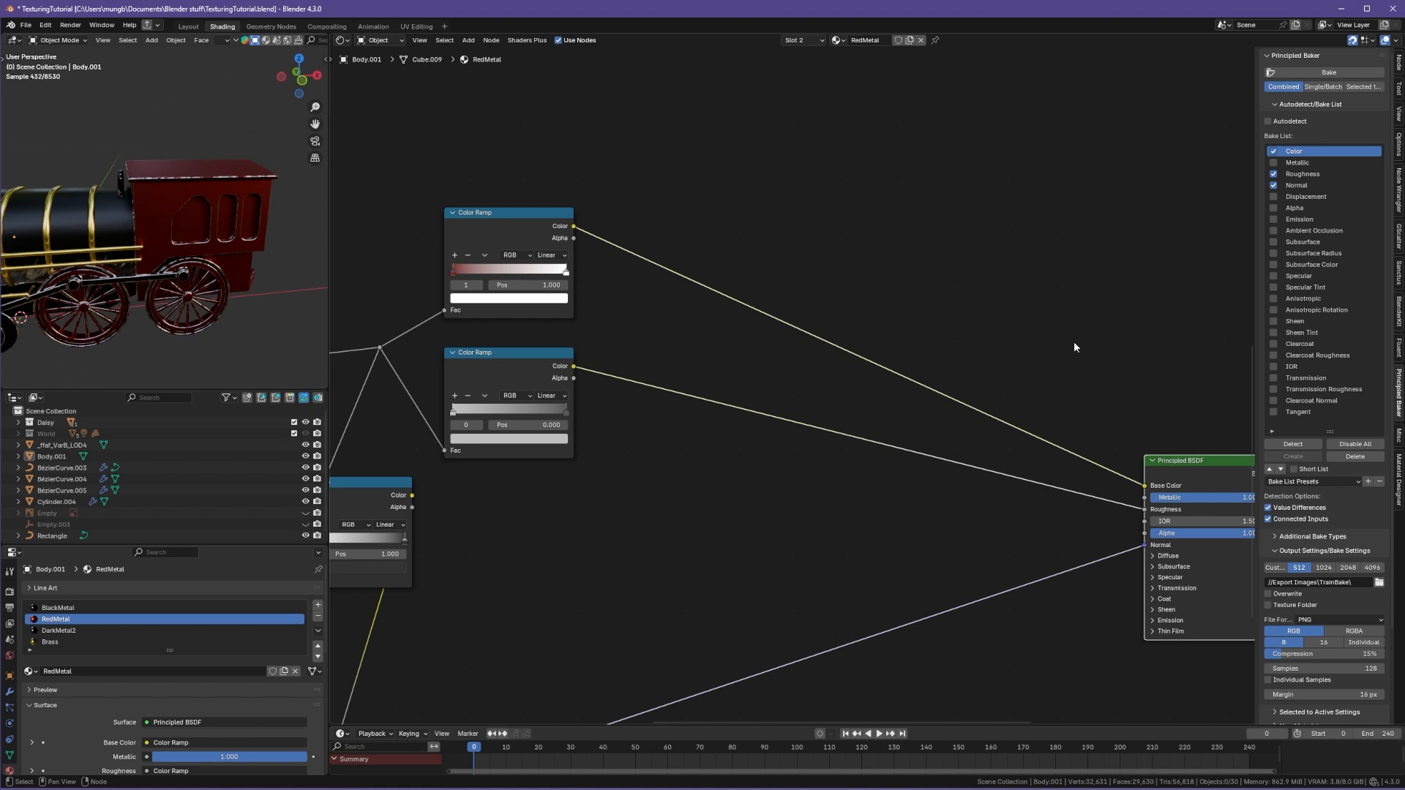
middle_drag(1073, 341, 854, 289)
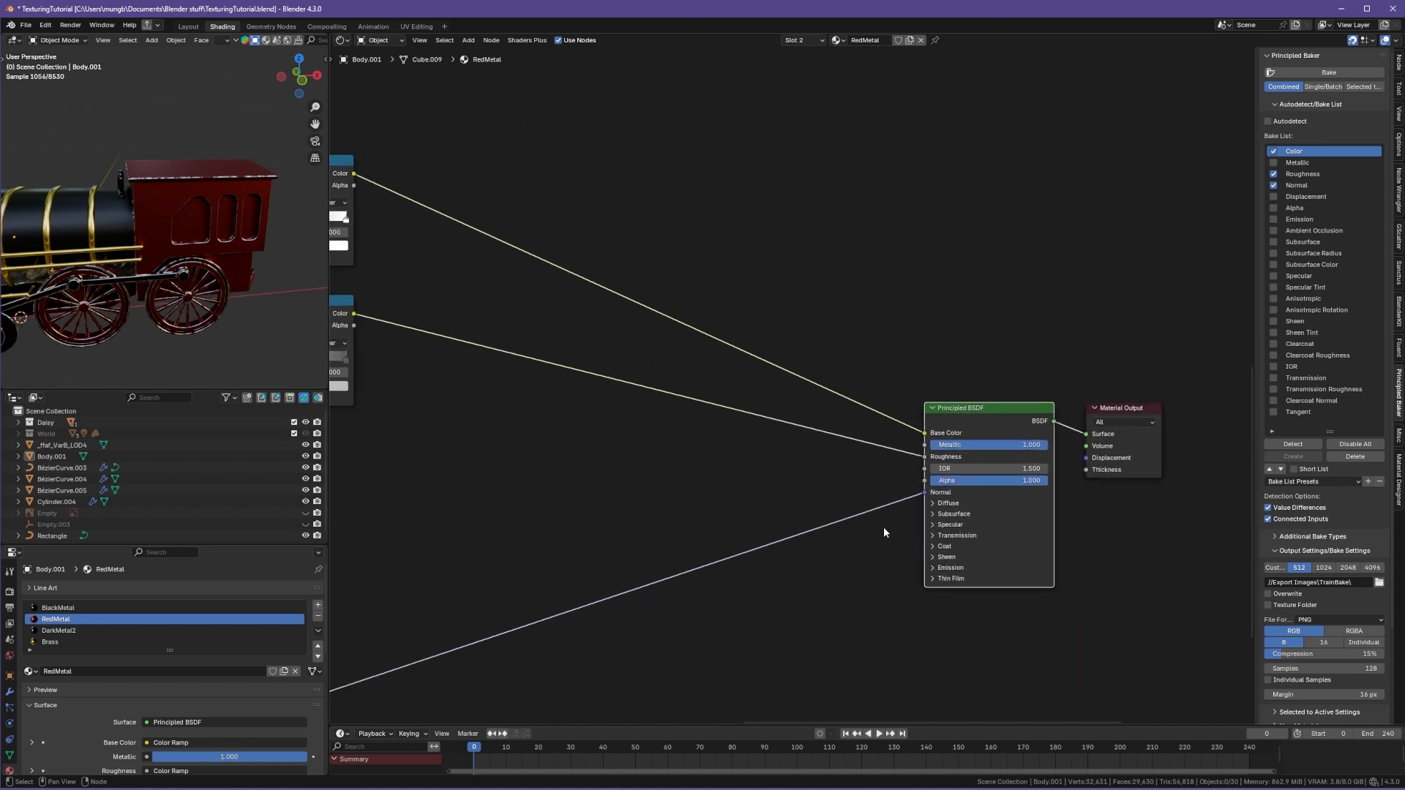
middle_drag(666, 458, 625, 542)
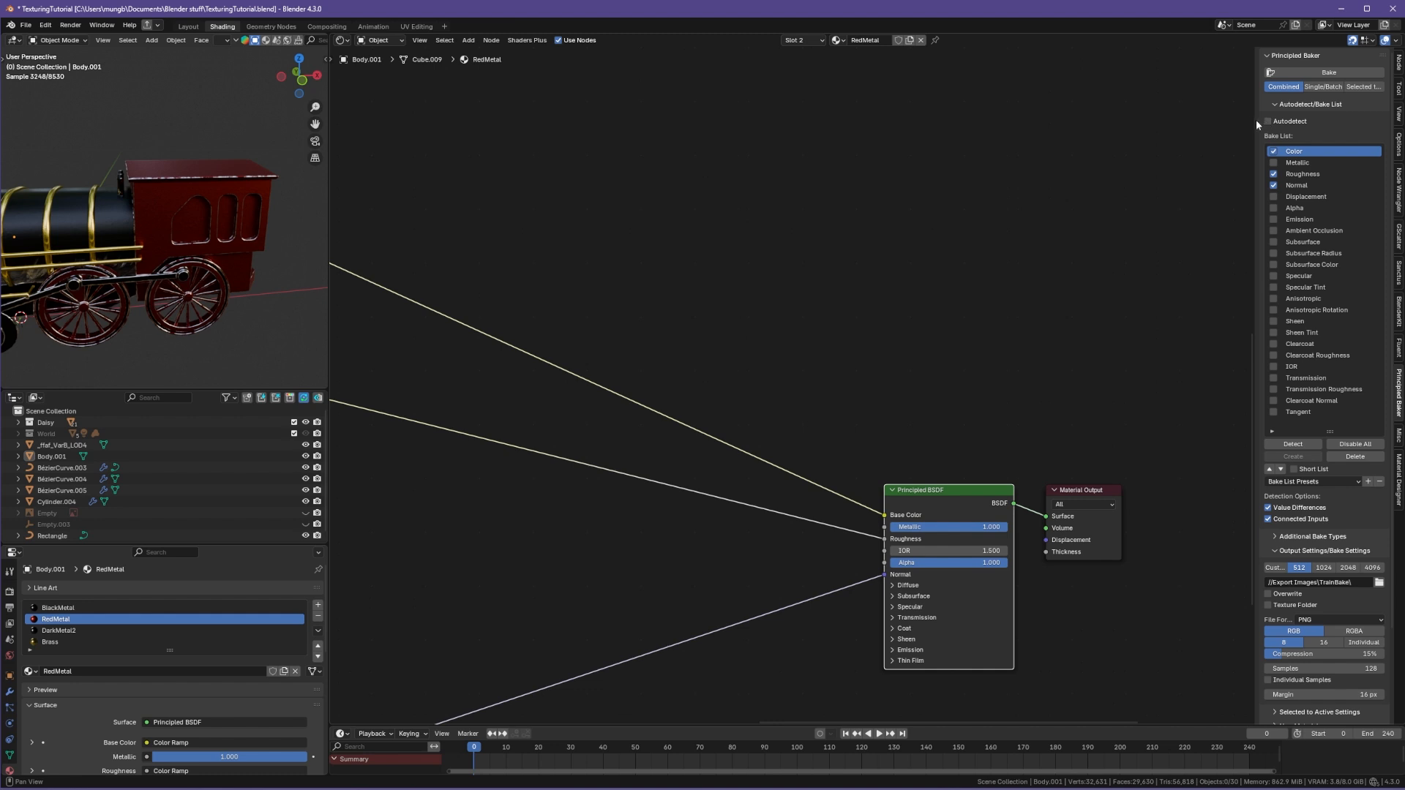
drag(1256, 120, 1183, 120)
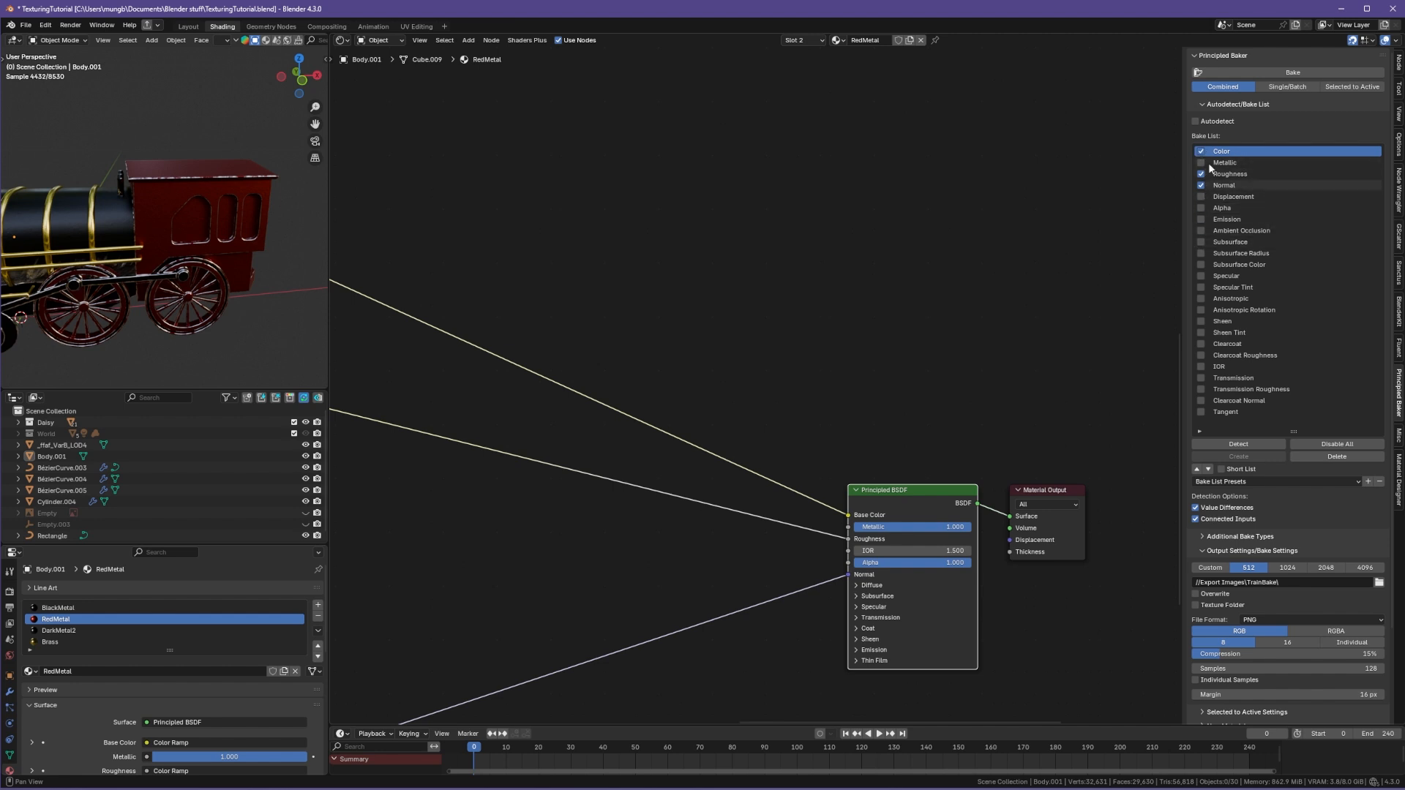
Step: Move the Material Output node closer to the Principled BSDF node
scroll(836, 580, up, 3)
middle_drag(827, 522, 781, 368)
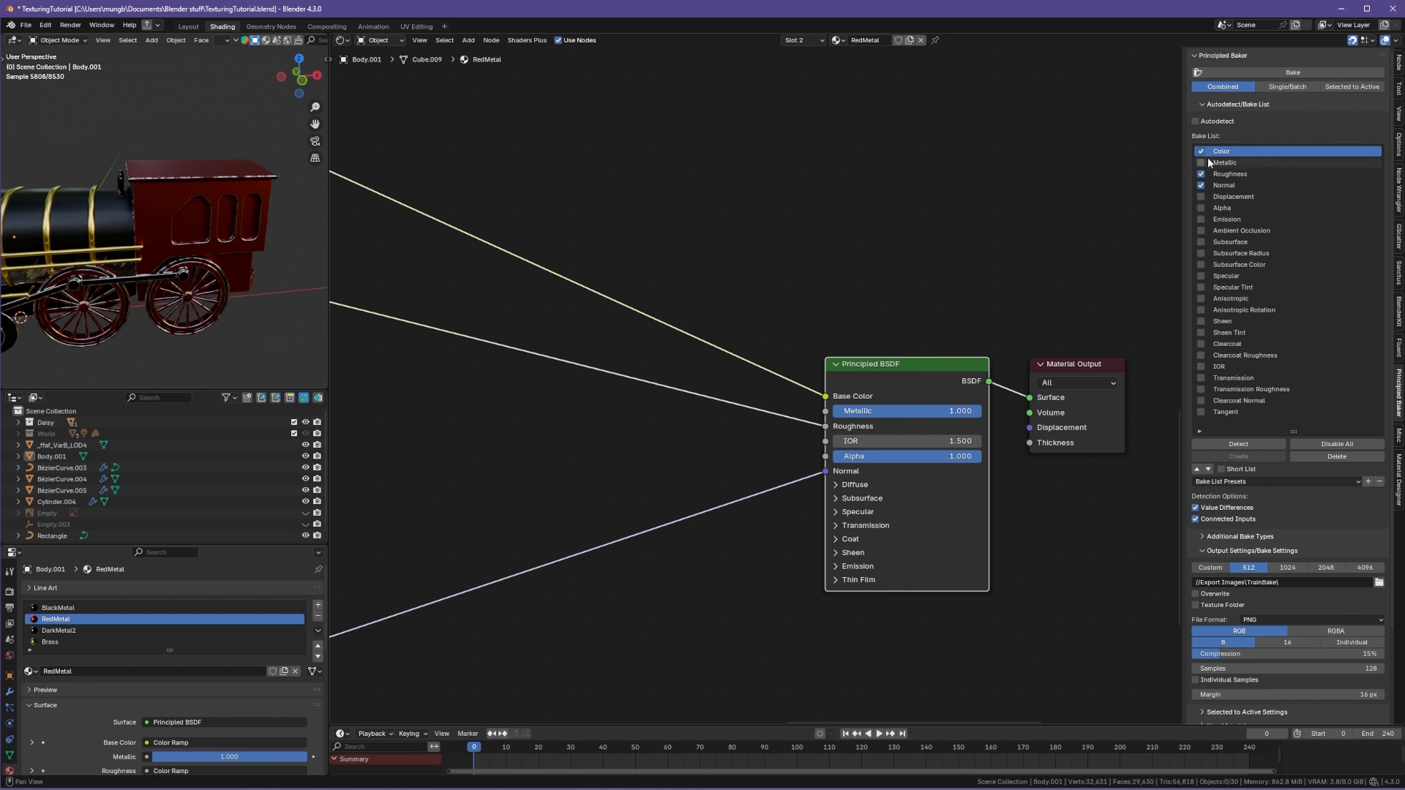
mouse_move(903, 414)
mouse_down()
mouse_move(834, 414)
mouse_move(903, 414)
mouse_up()
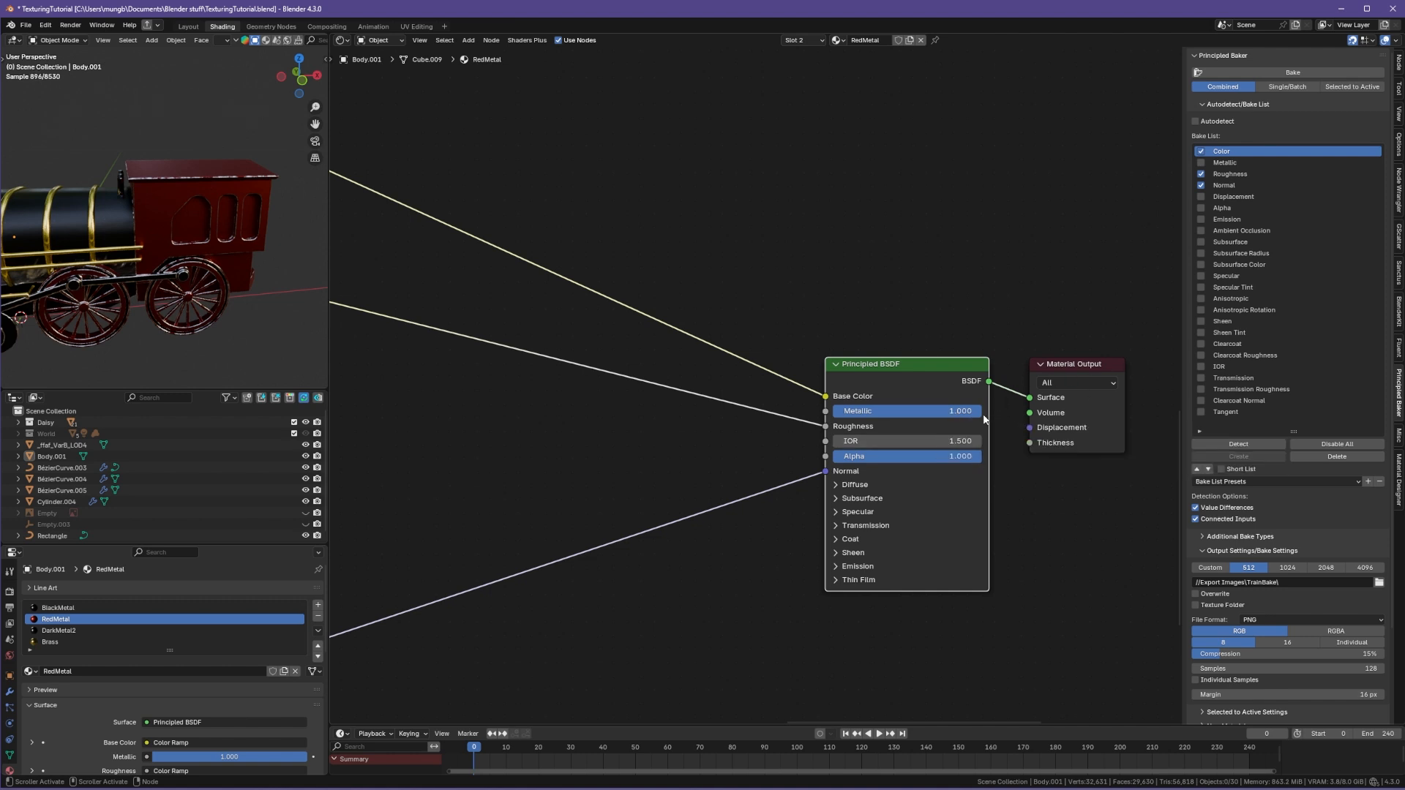
click(1200, 173)
middle_drag(1042, 506, 929, 501)
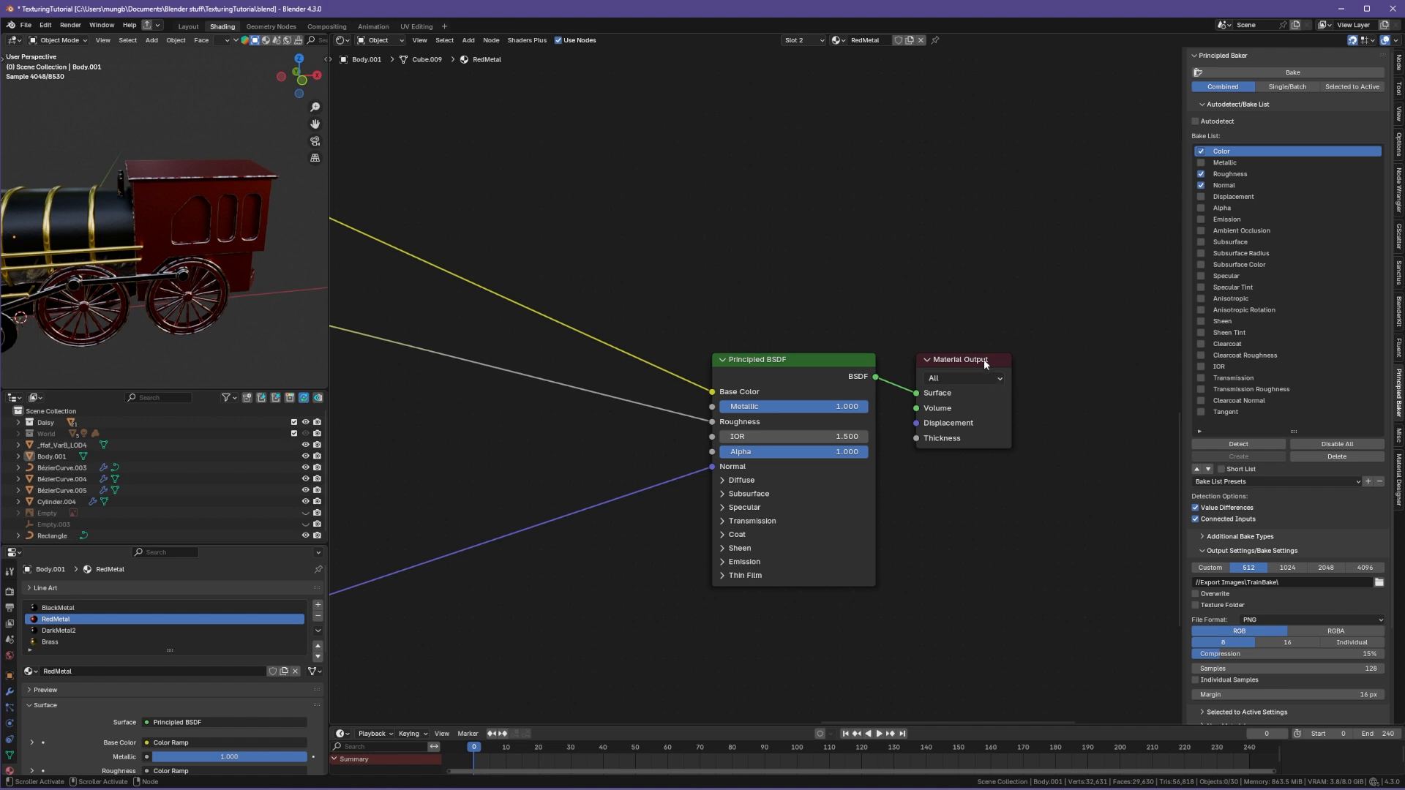
mouse_move(984, 358)
mouse_down()
mouse_move(937, 349)
mouse_move(962, 365)
mouse_up()
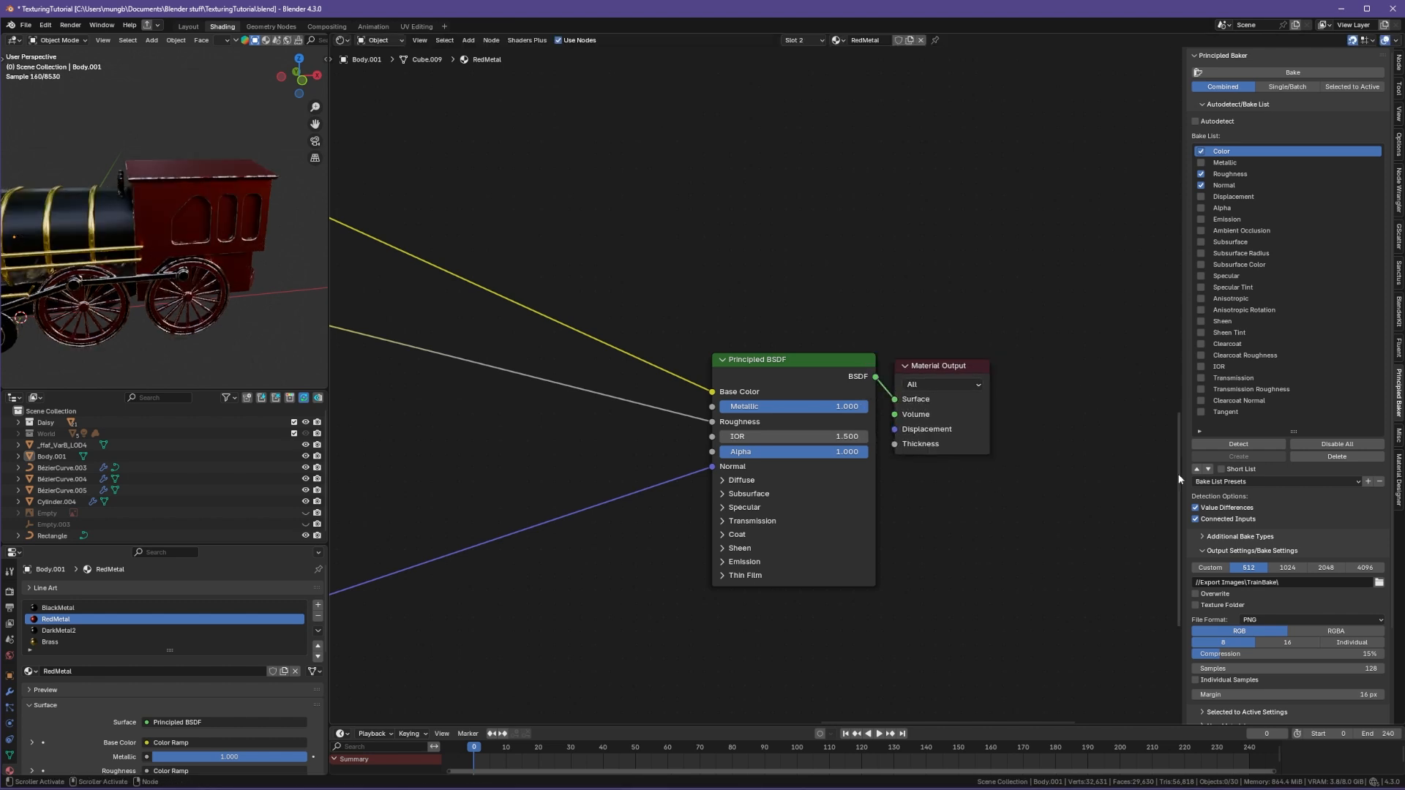
scroll(1244, 410, down, 1)
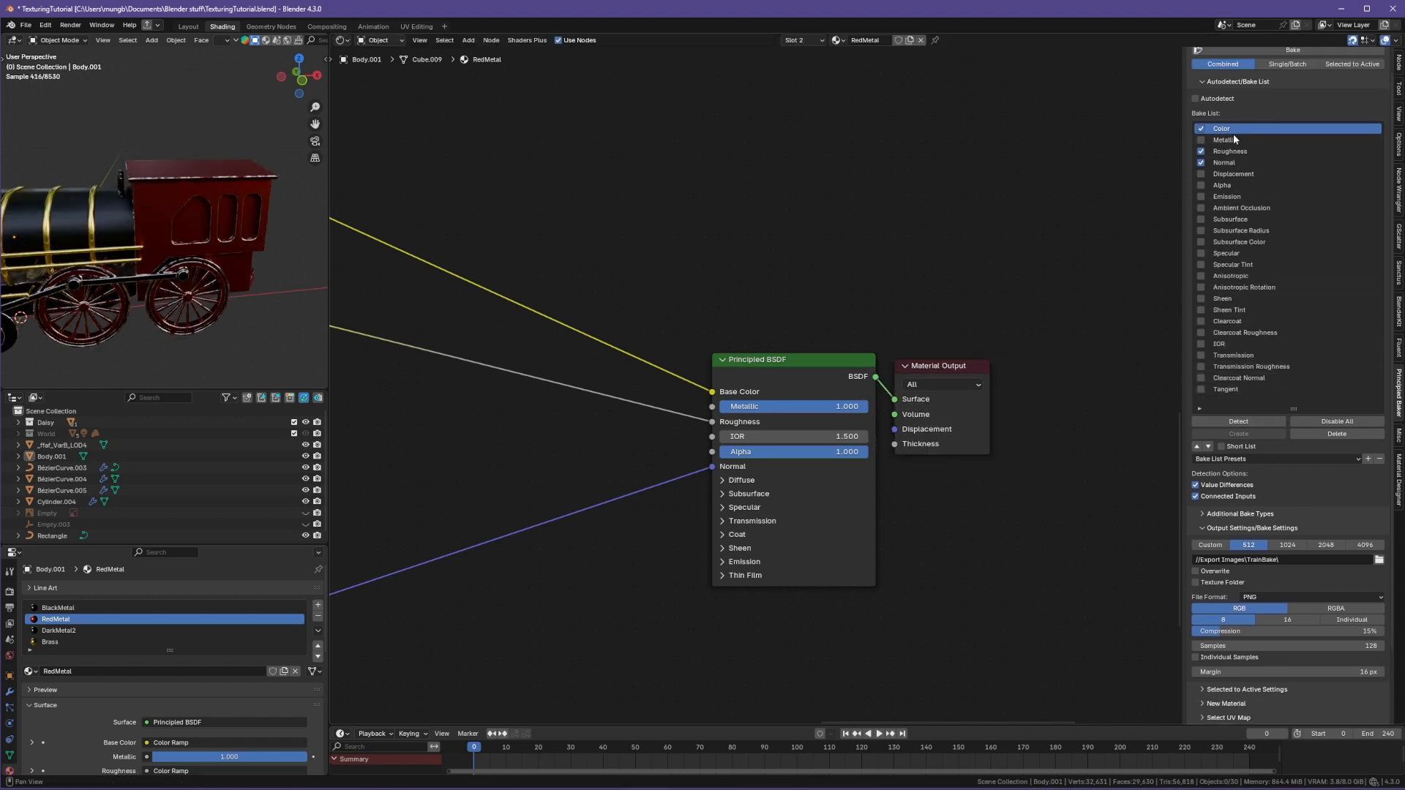
scroll(1233, 134, up, 1)
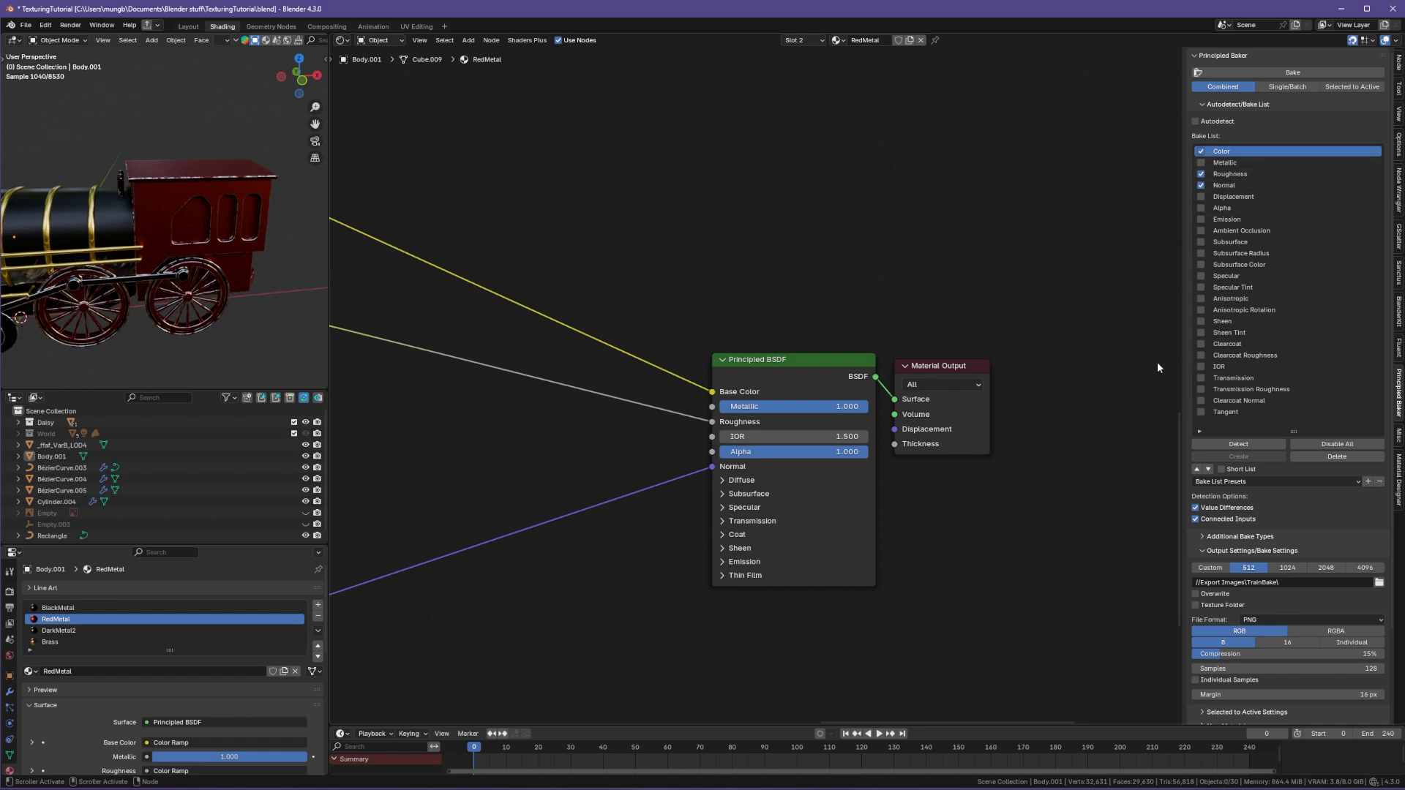
click(1242, 446)
click(758, 360)
click(1237, 445)
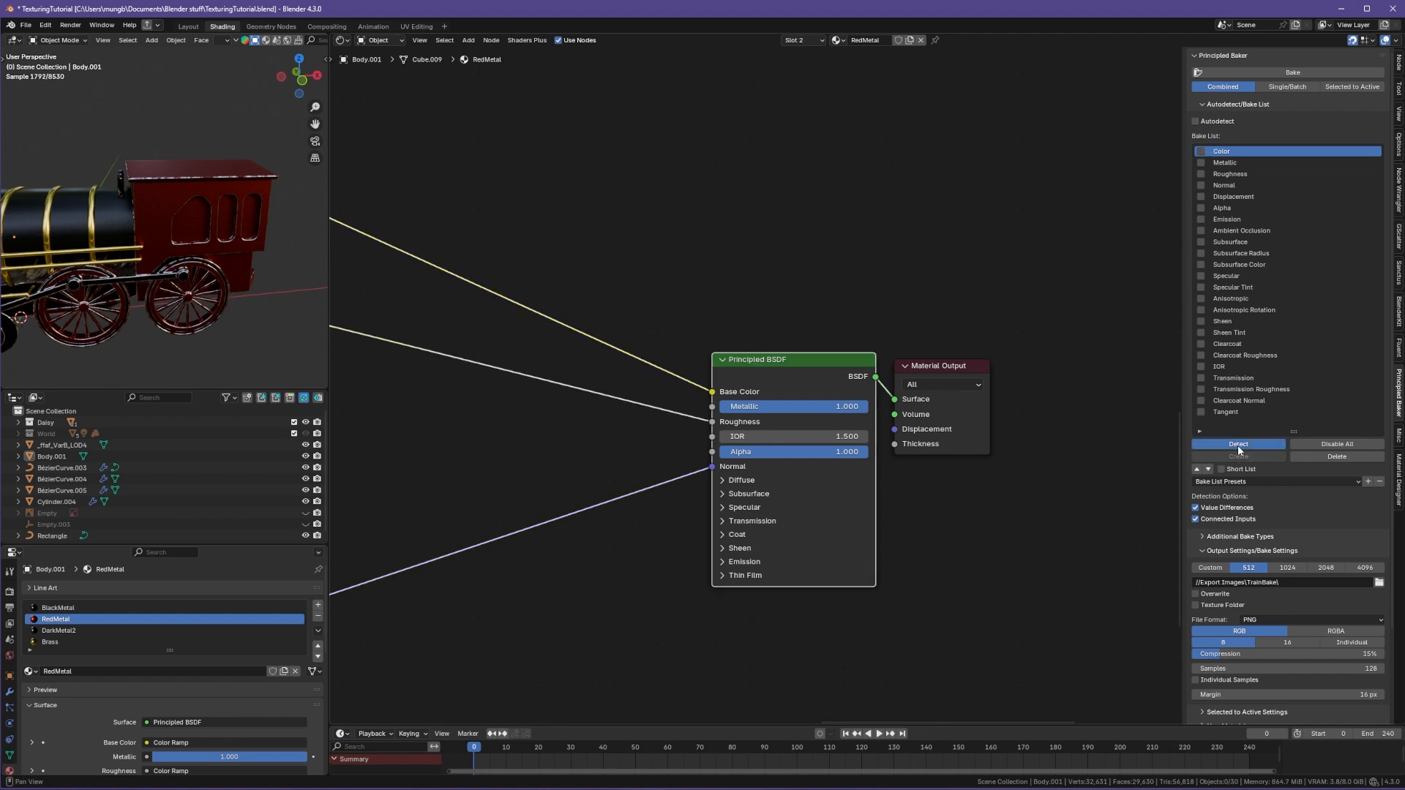
Step: Enable Color, Roughness and Normal in the Principled Baker bake list
click(1201, 151)
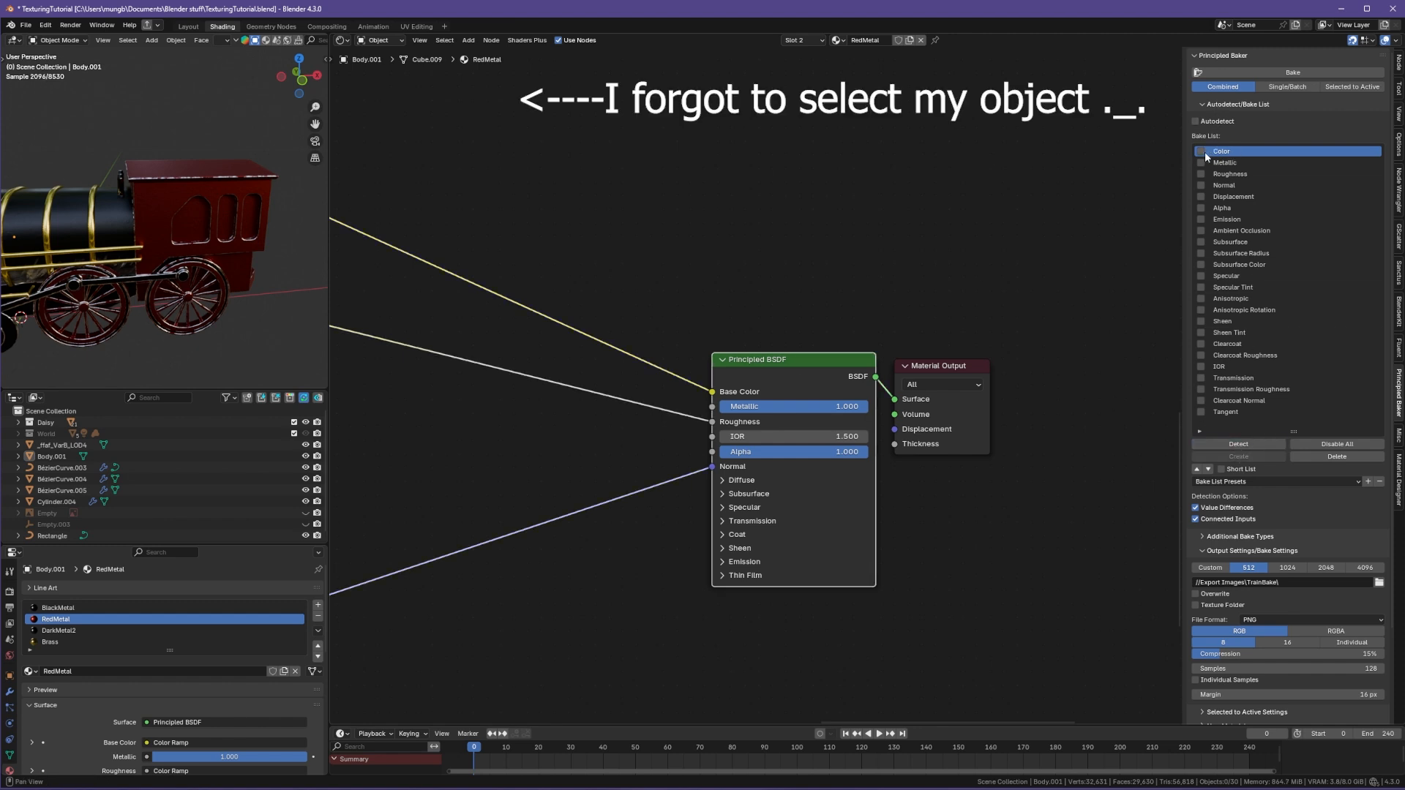
click(1204, 173)
click(1201, 185)
Step: Expand the Output Settings/Bake Settings section and keep the bit depth at 8 after trying 16
click(1215, 550)
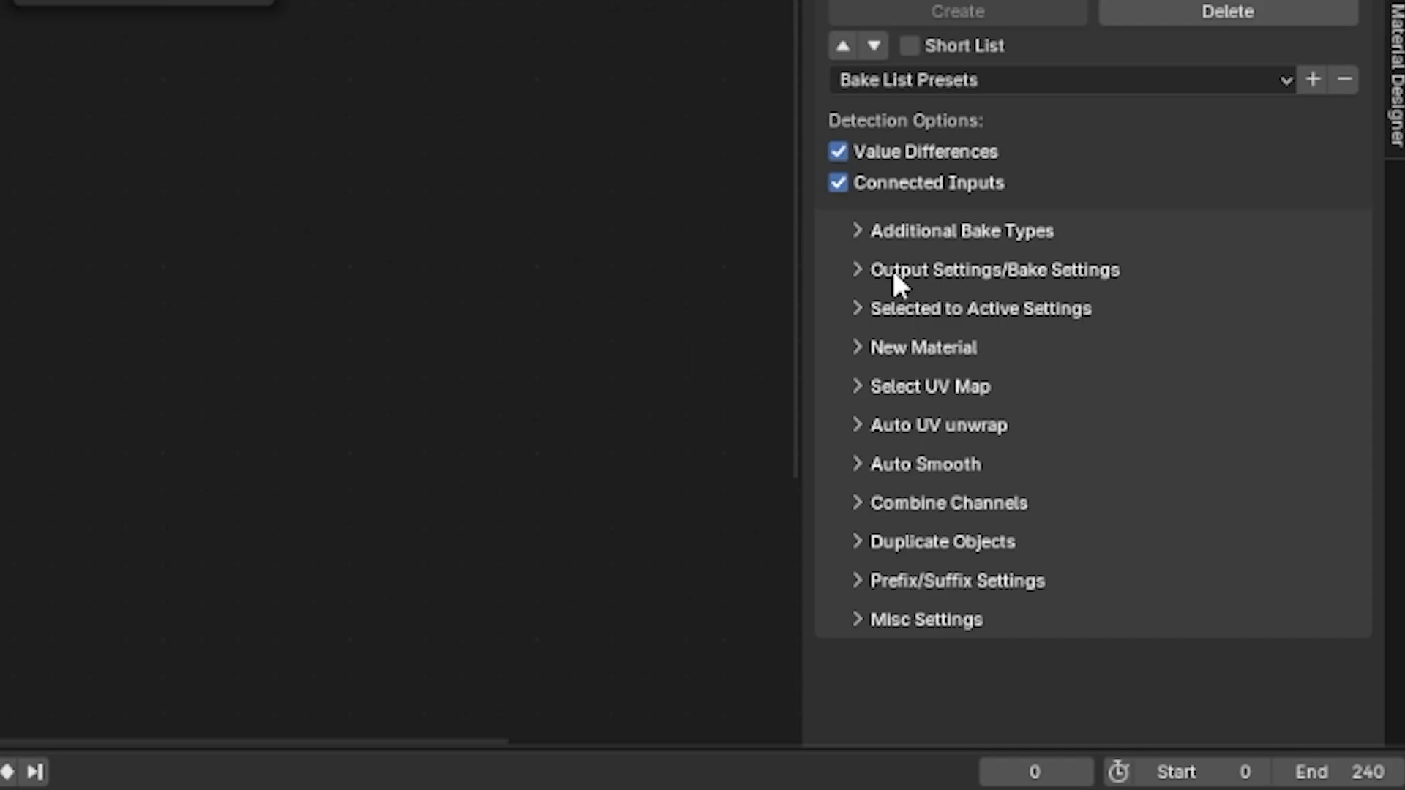
click(893, 270)
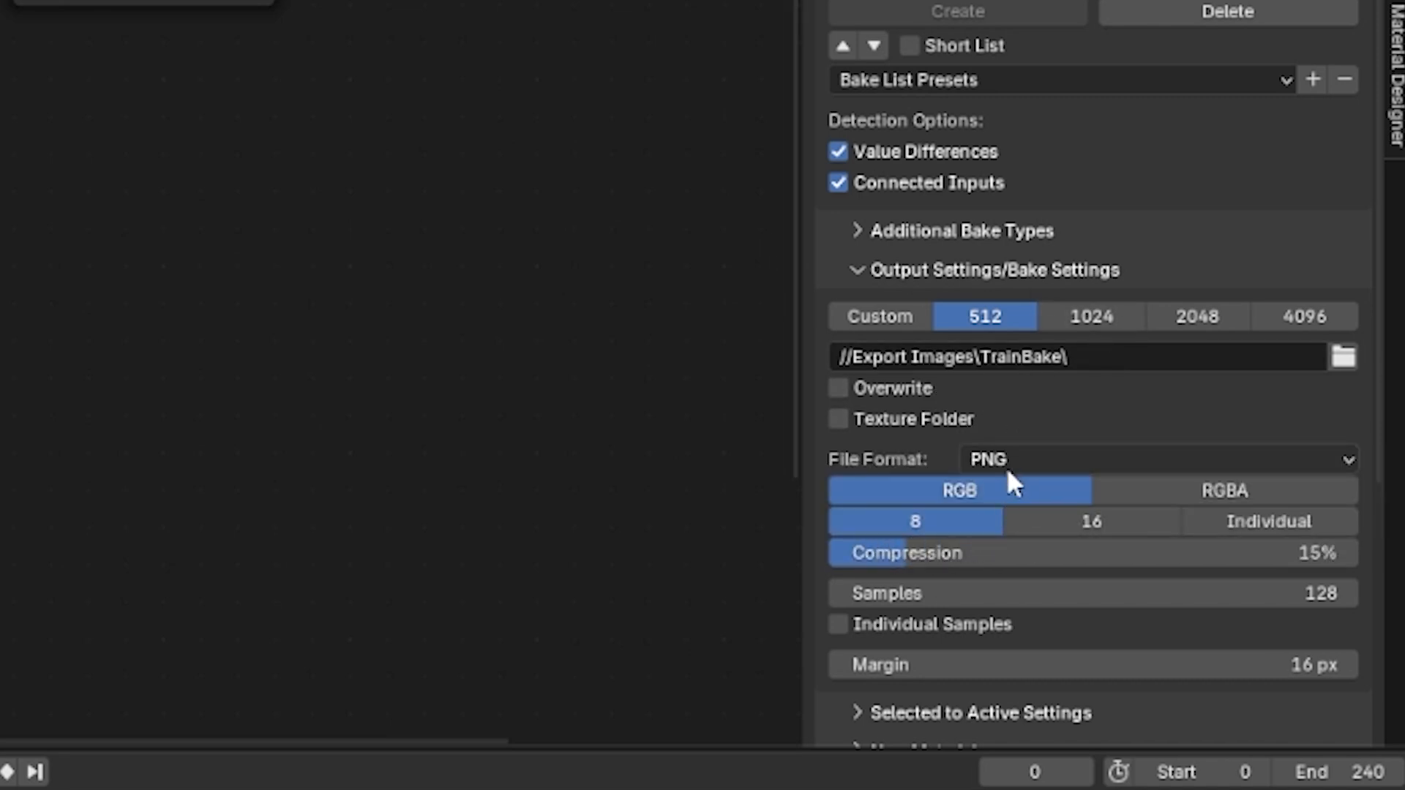
click(1074, 520)
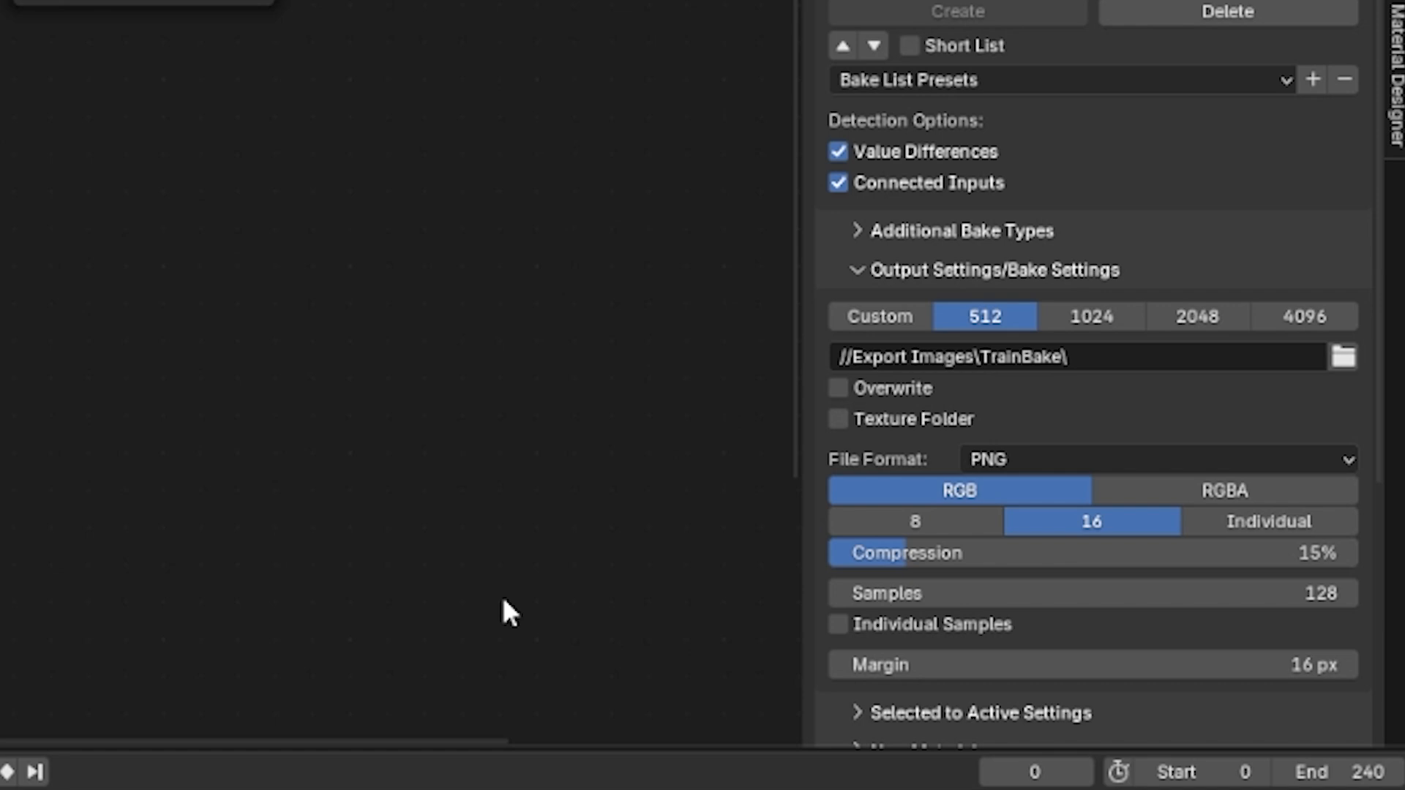
click(925, 533)
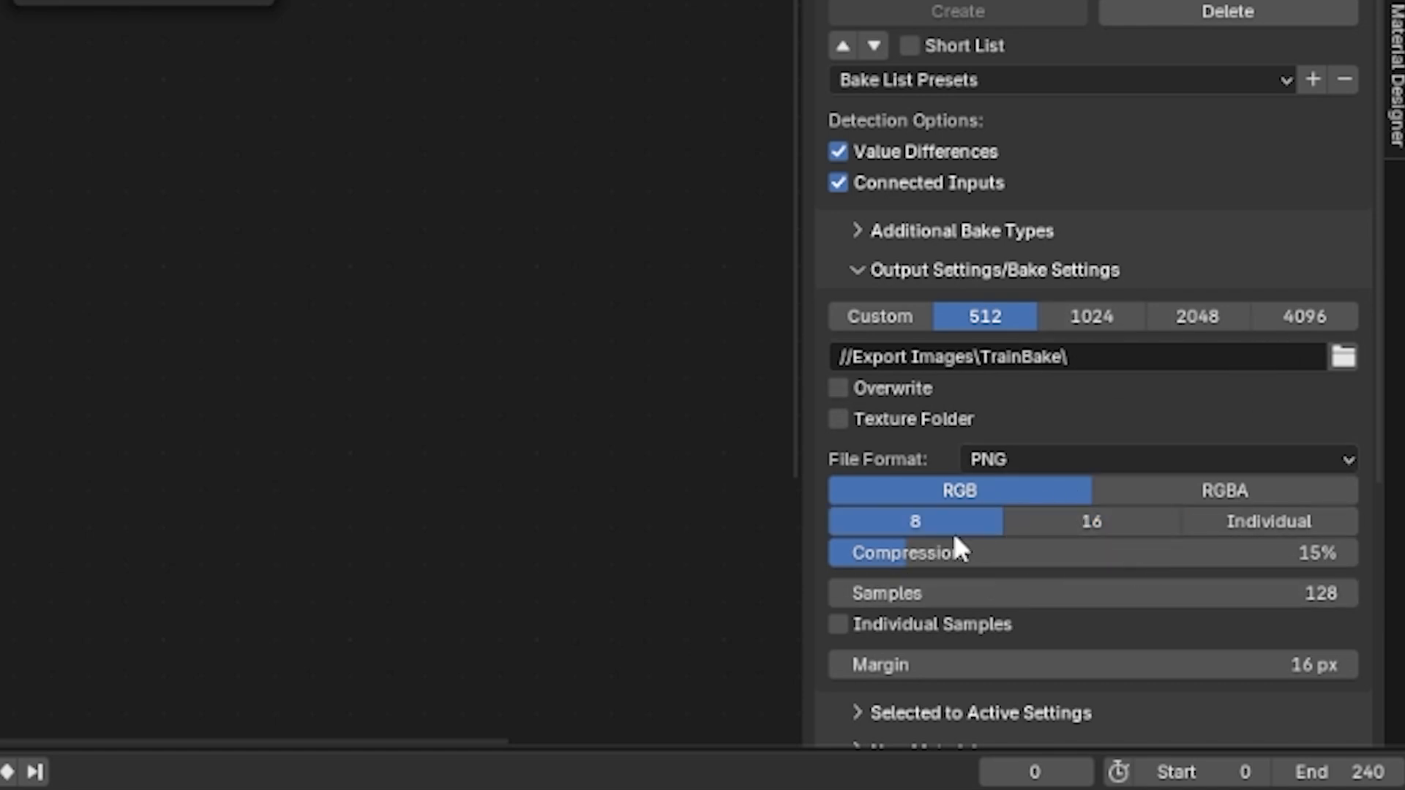
Step: Scroll through the remaining Principled Baker output and bake settings
scroll(952, 532, down, 2)
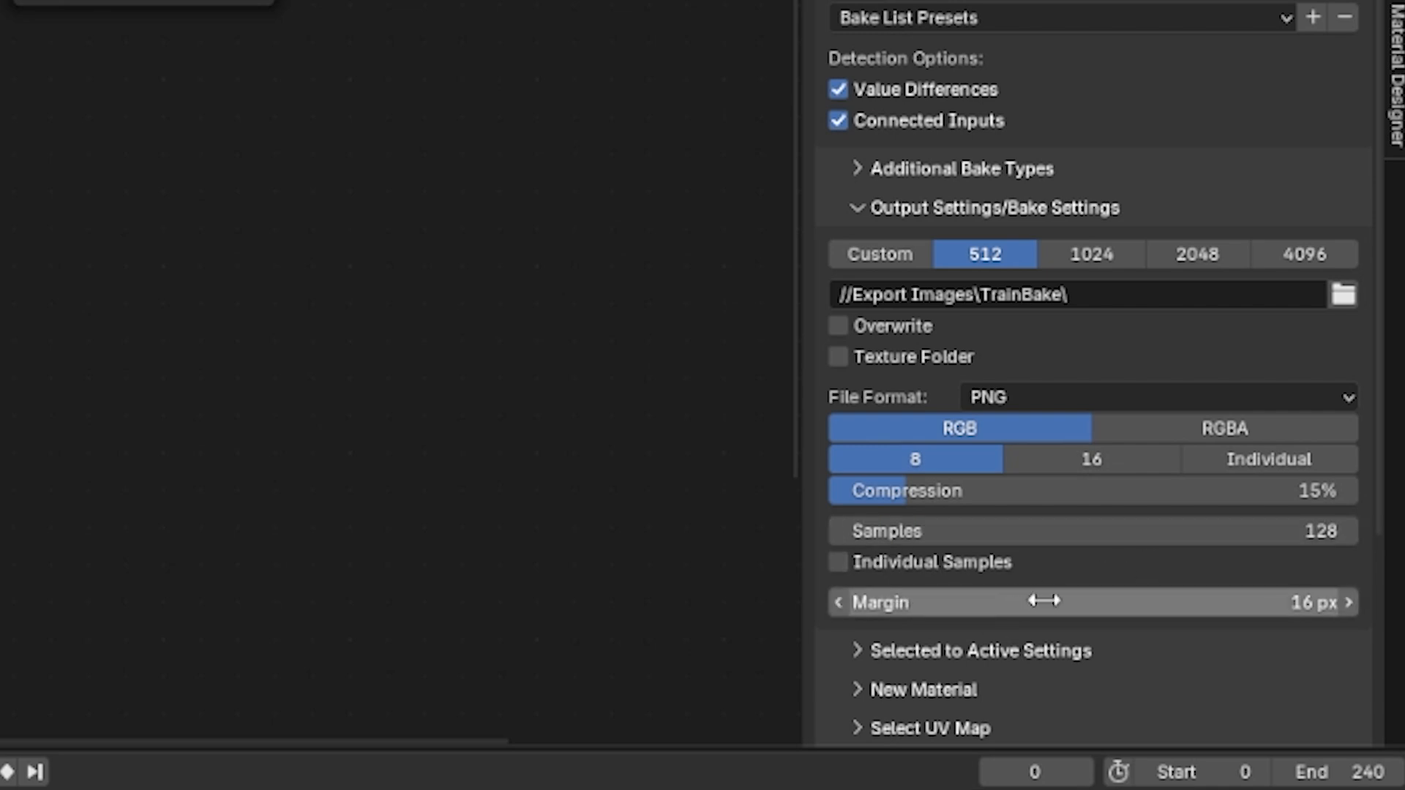
scroll(1232, 593, down, 6)
scroll(1186, 603, down, 2)
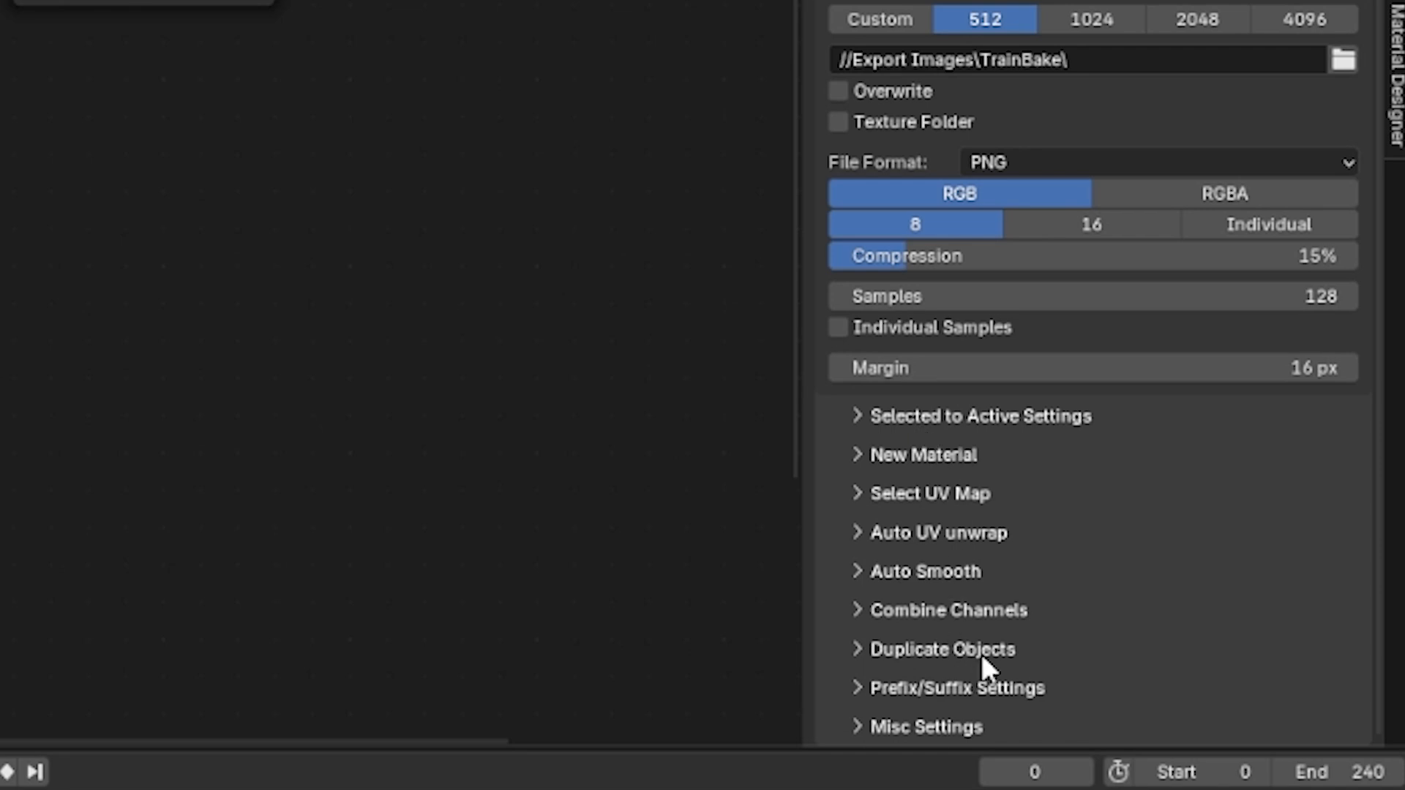
scroll(982, 654, up, 5)
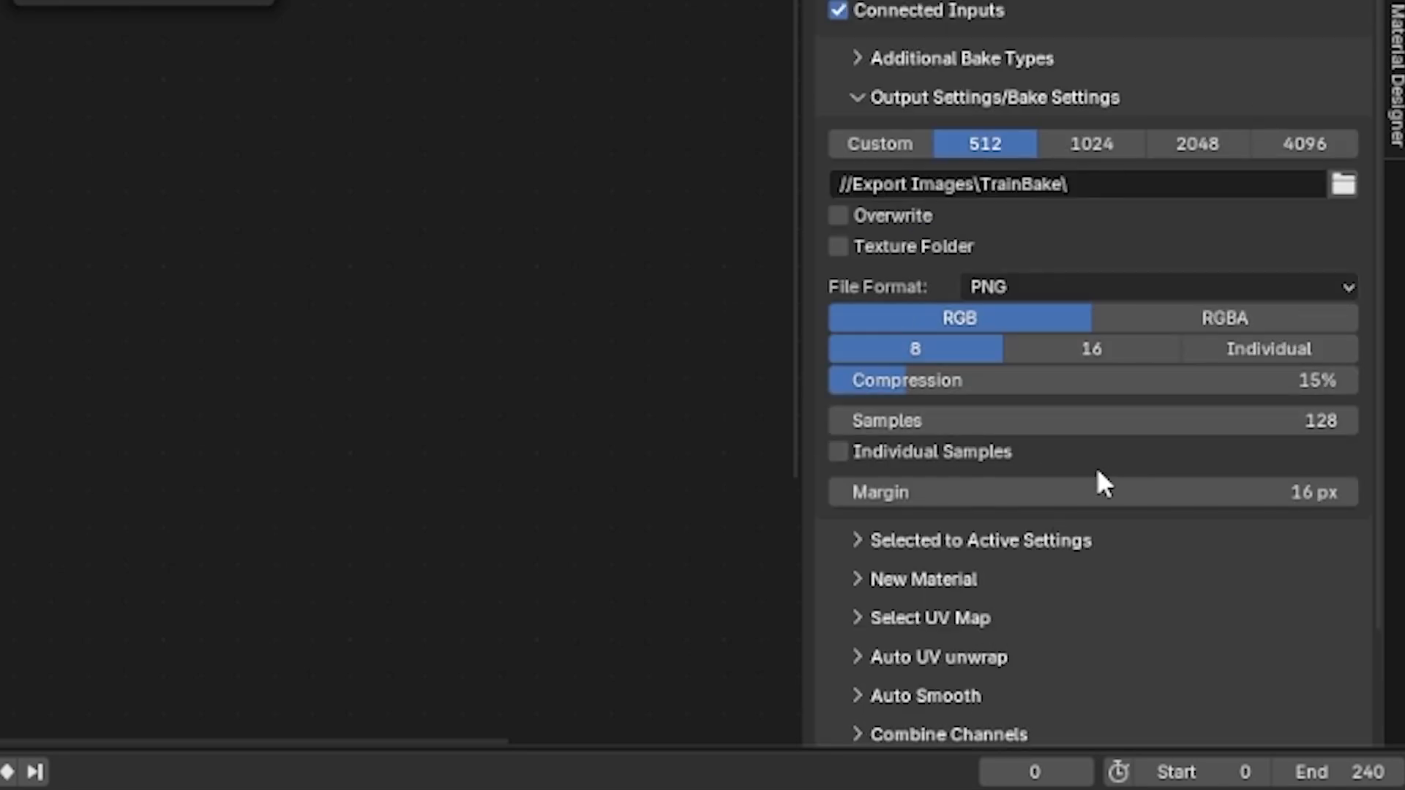
scroll(1093, 319, up, 3)
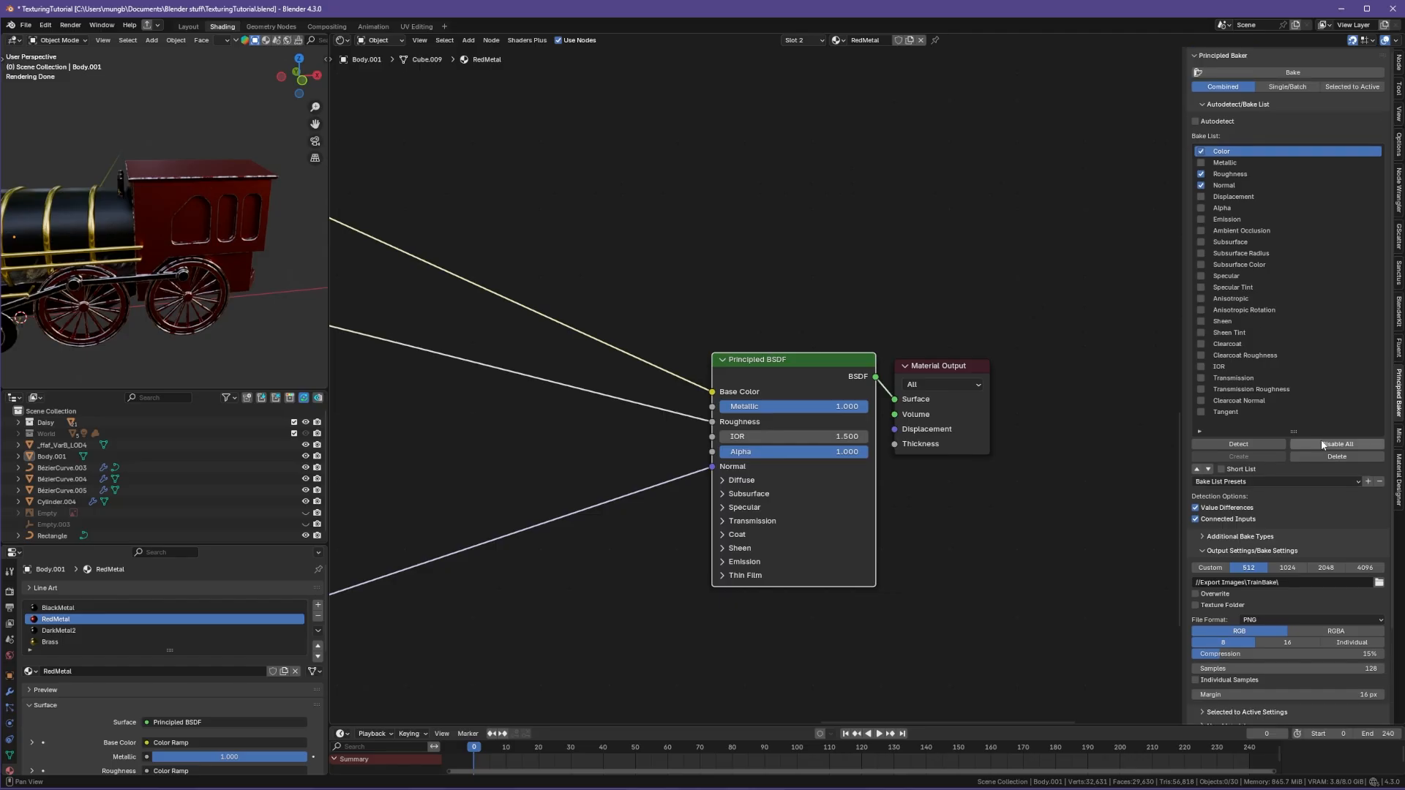
Step: Switch the viewport to solid shading and select the train body object
middle_drag(121, 300, 179, 294)
key(z)
click(239, 293)
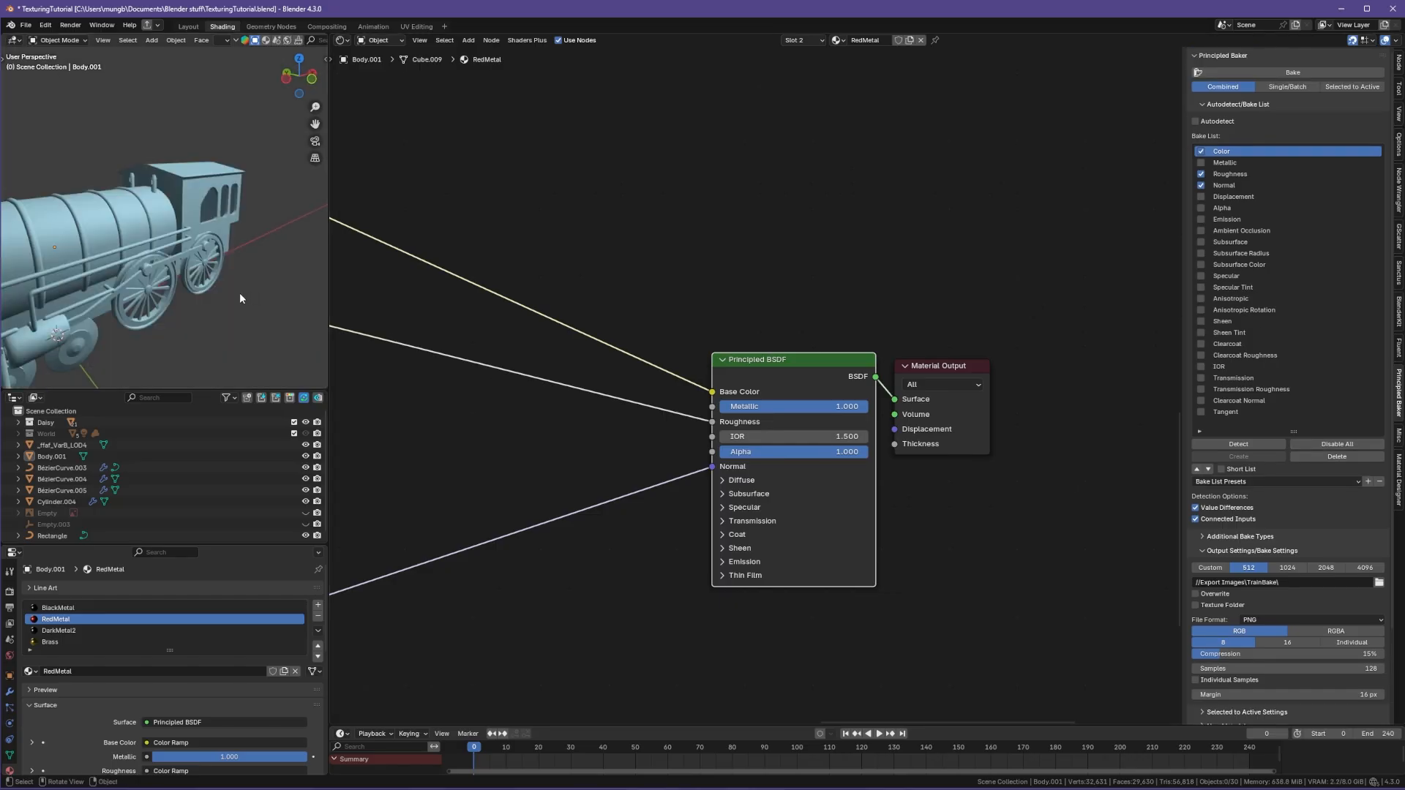
click(177, 282)
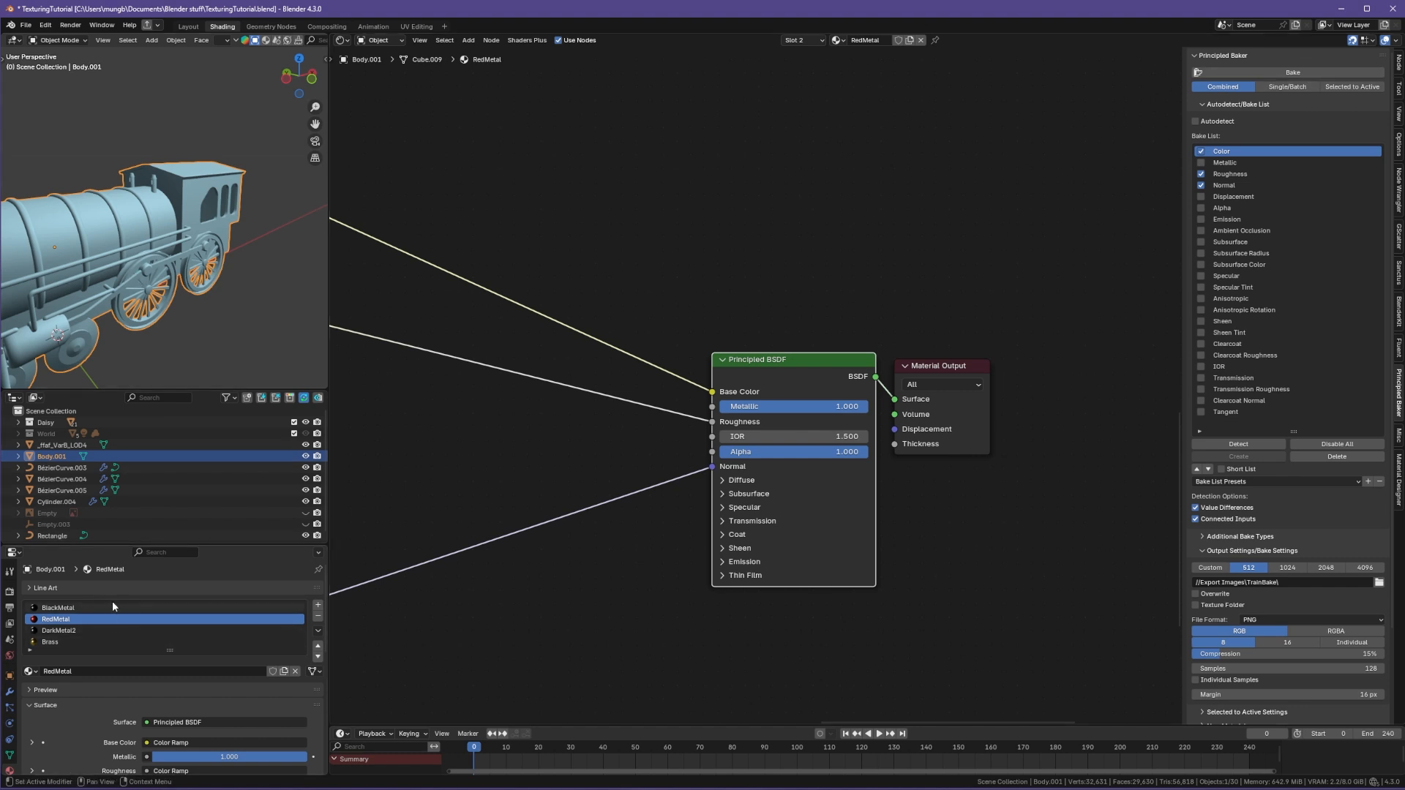
Step: Inspect the body's material slots BlackMetal, RedMetal, DarkMetal2 and Brass and their node setups
click(108, 629)
click(105, 642)
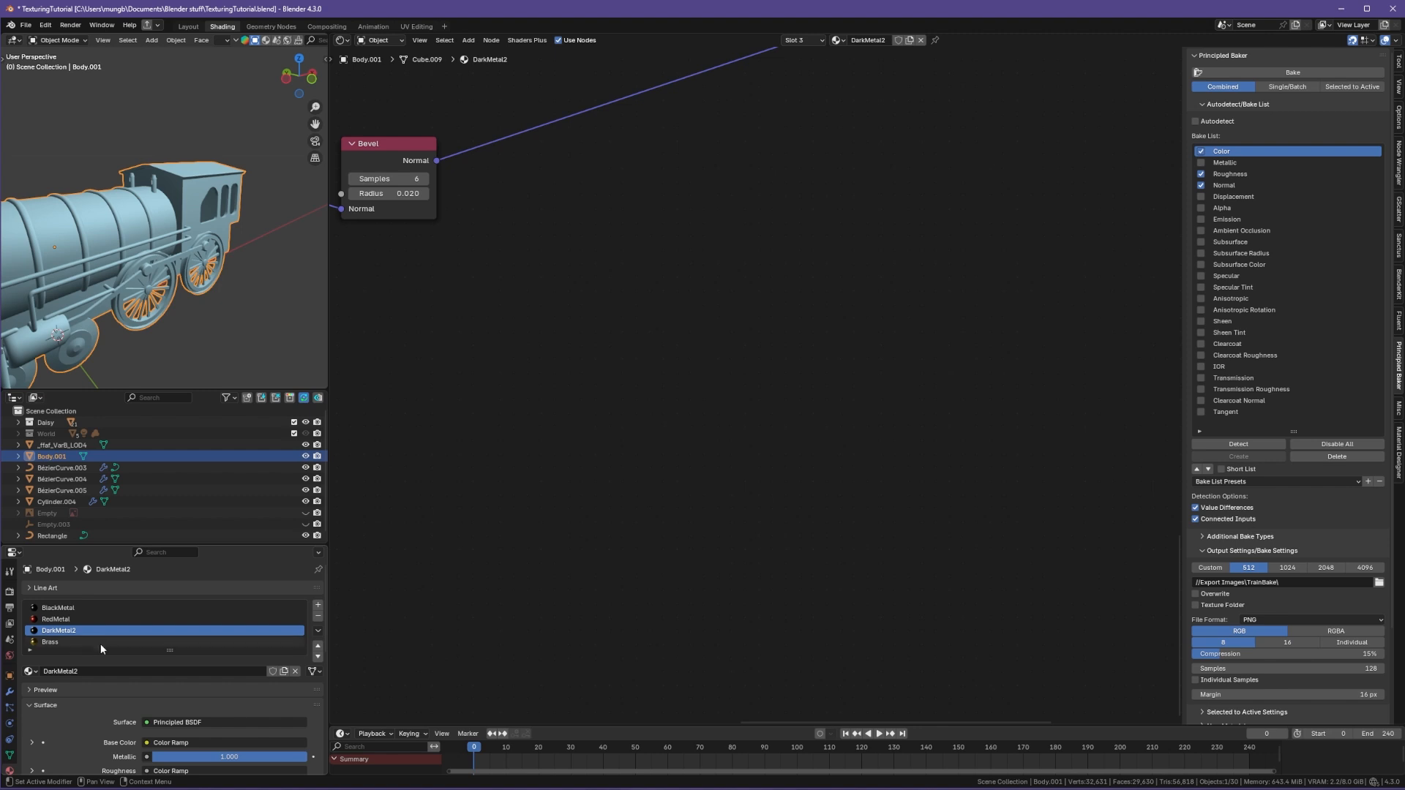
scroll(102, 249, down, 3)
middle_drag(147, 213, 147, 275)
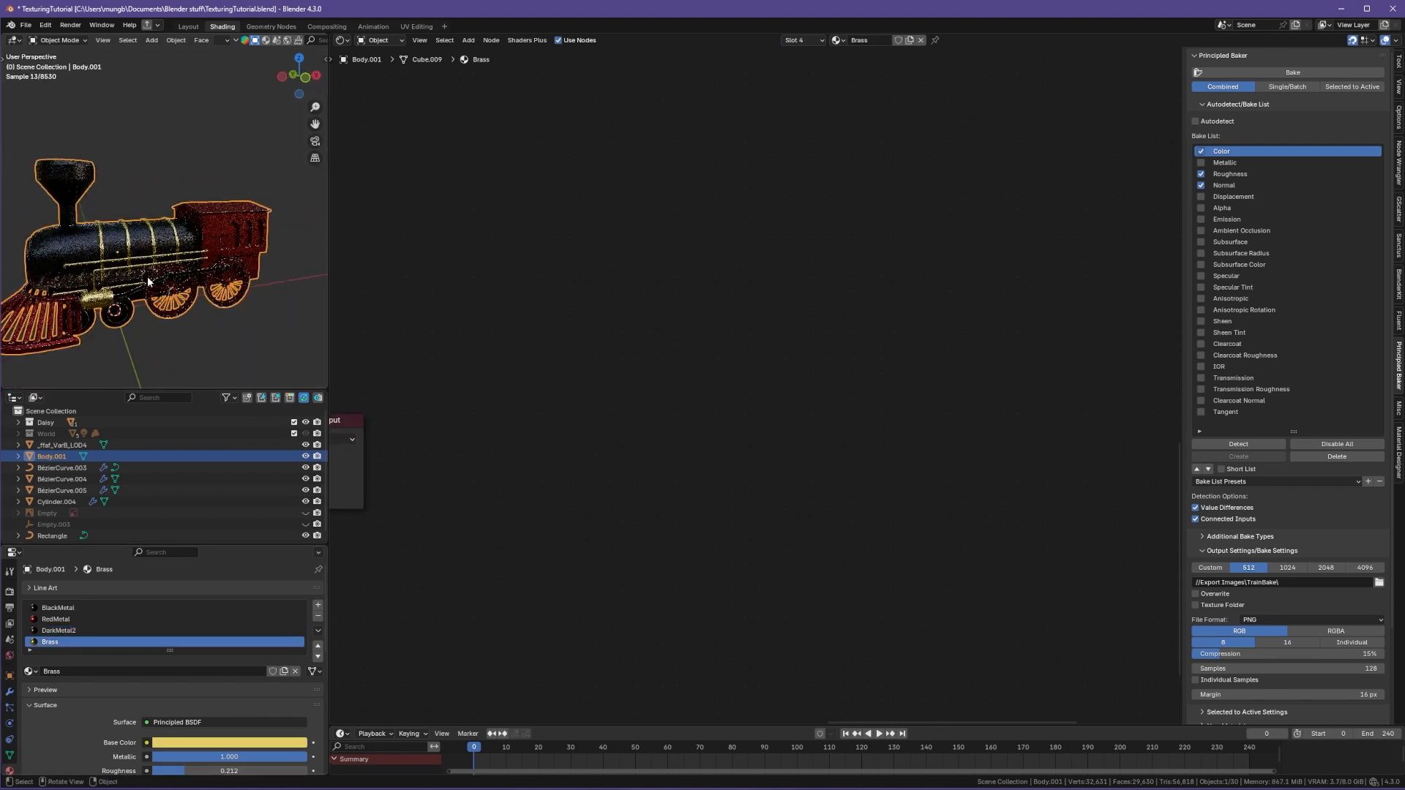
click(64, 631)
scroll(183, 245, up, 4)
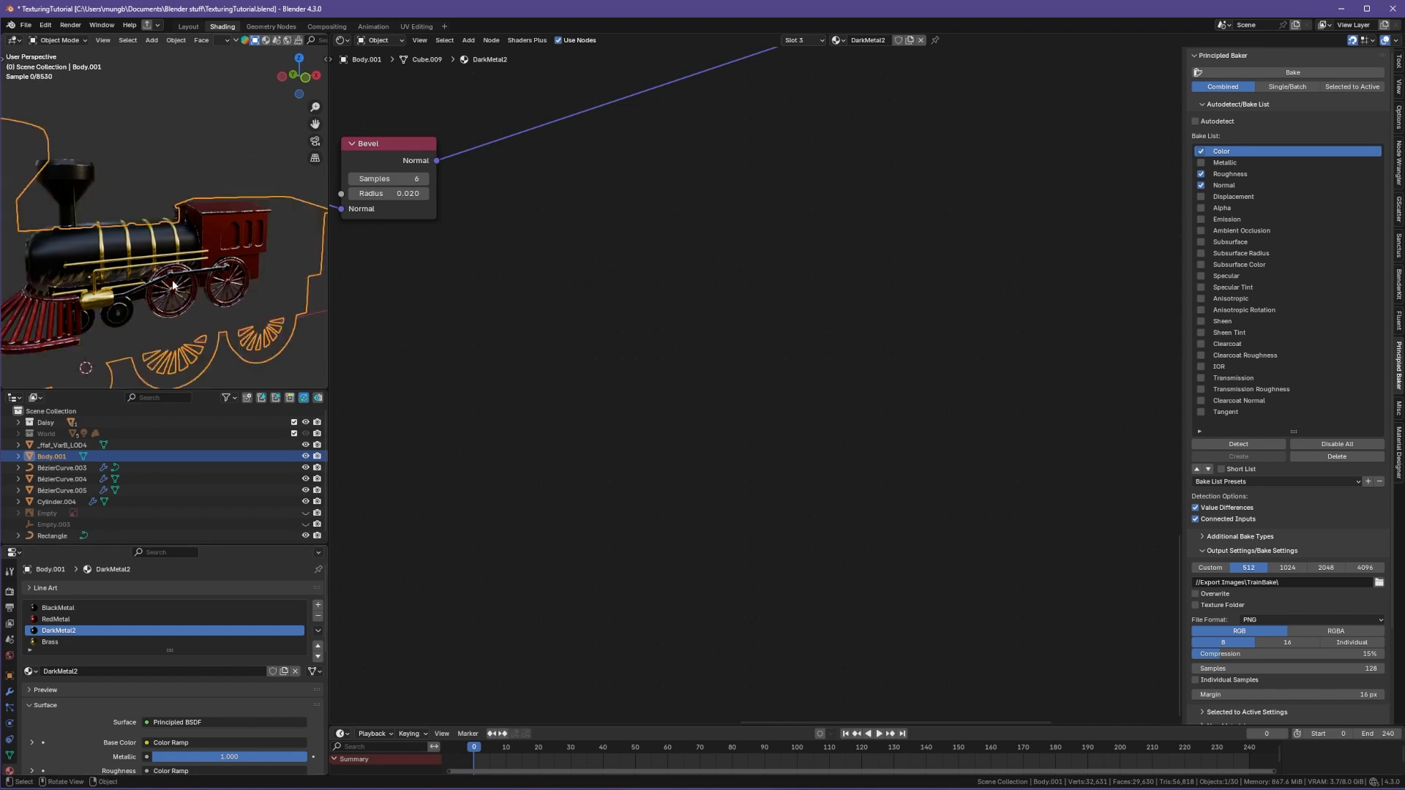
mouse_move(171, 285)
middle_down()
mouse_move(165, 245)
mouse_move(220, 296)
mouse_move(198, 294)
middle_up()
shift+middle_drag(282, 273, 202, 331)
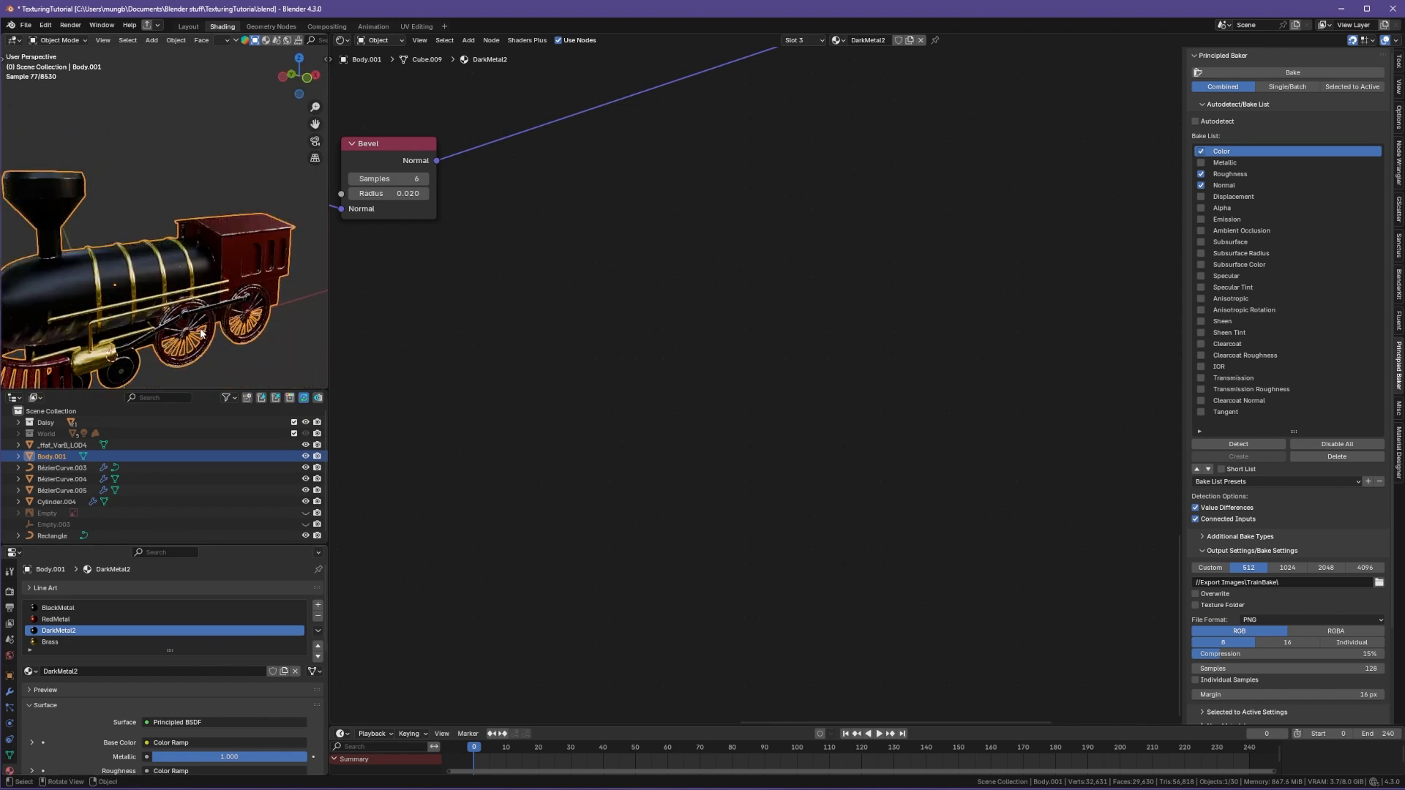
click(88, 608)
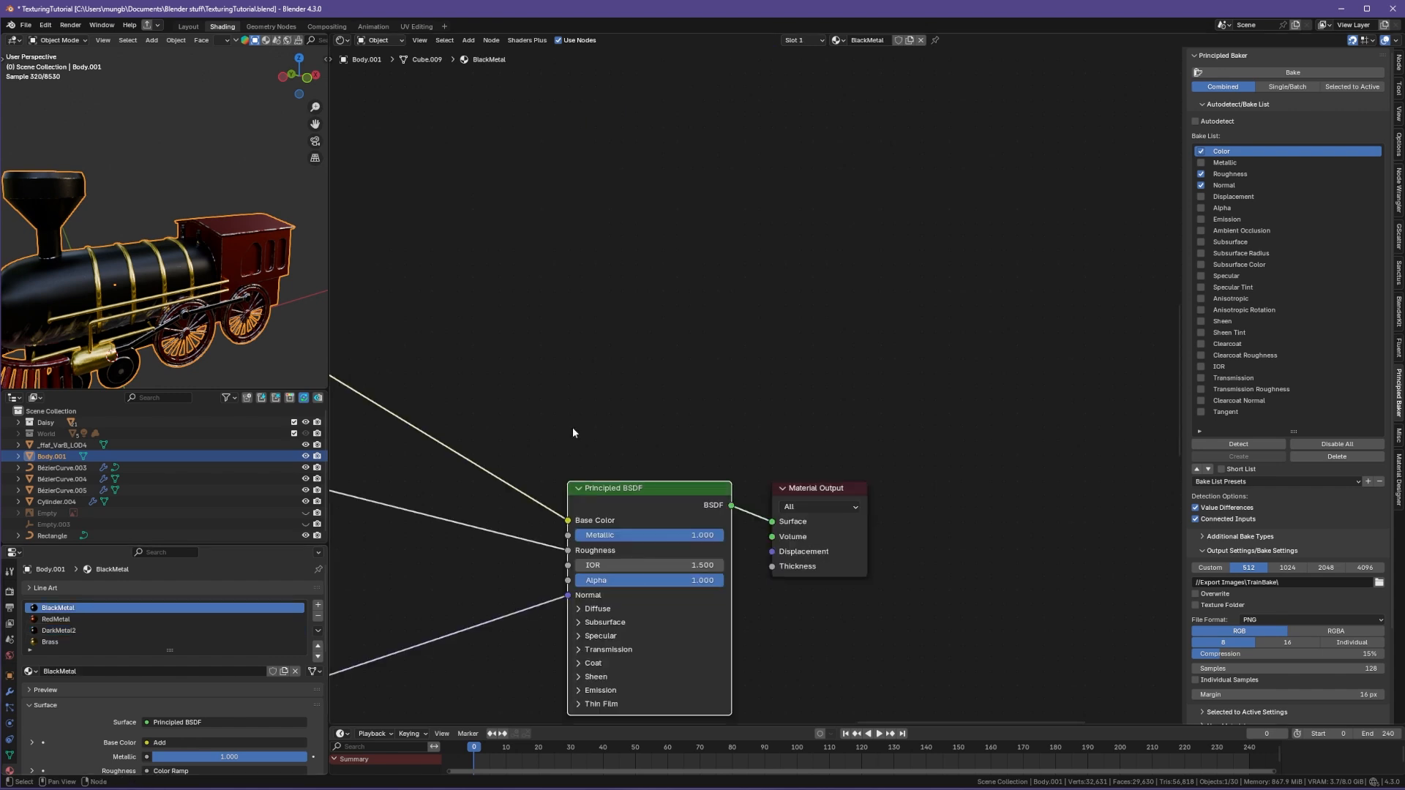
scroll(572, 432, down, 3)
click(56, 619)
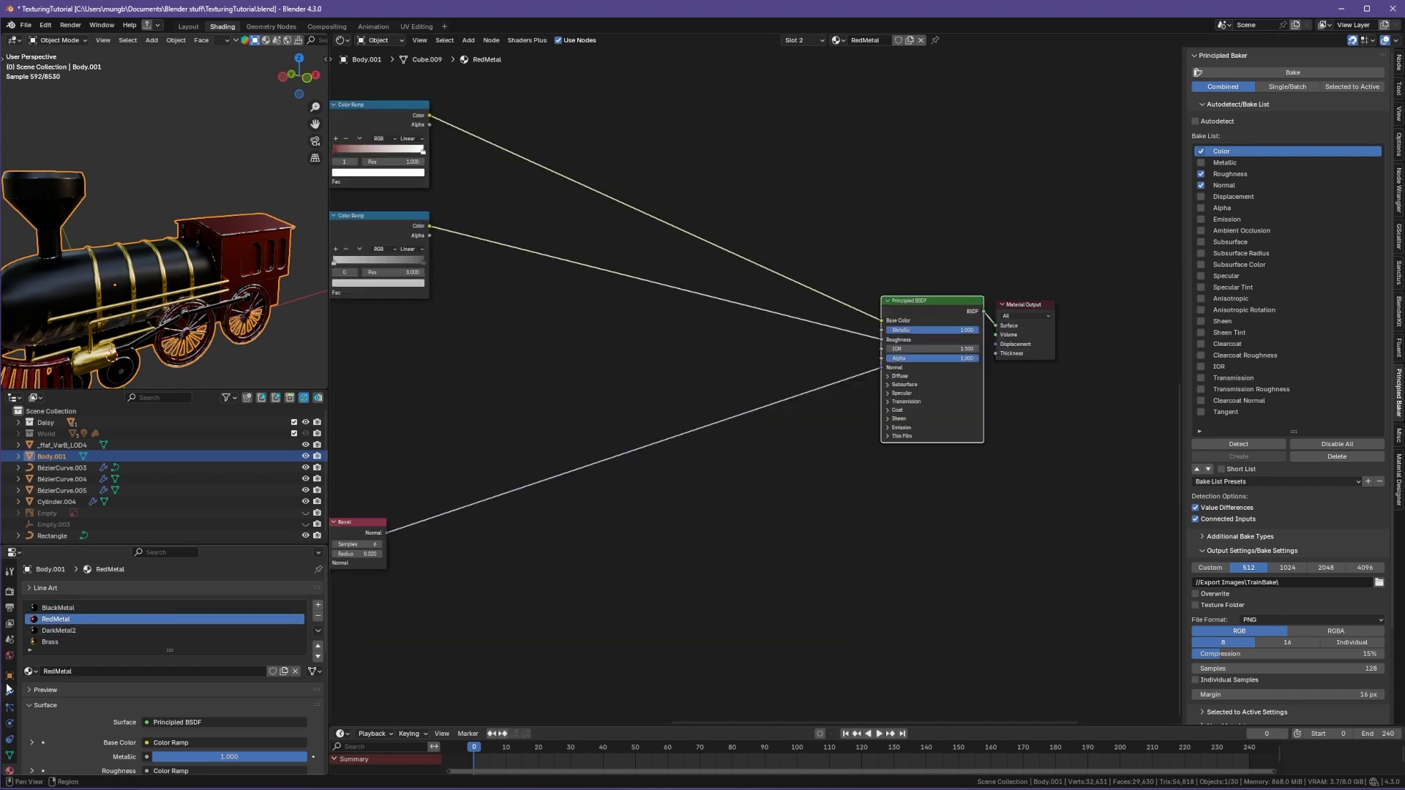
click(95, 628)
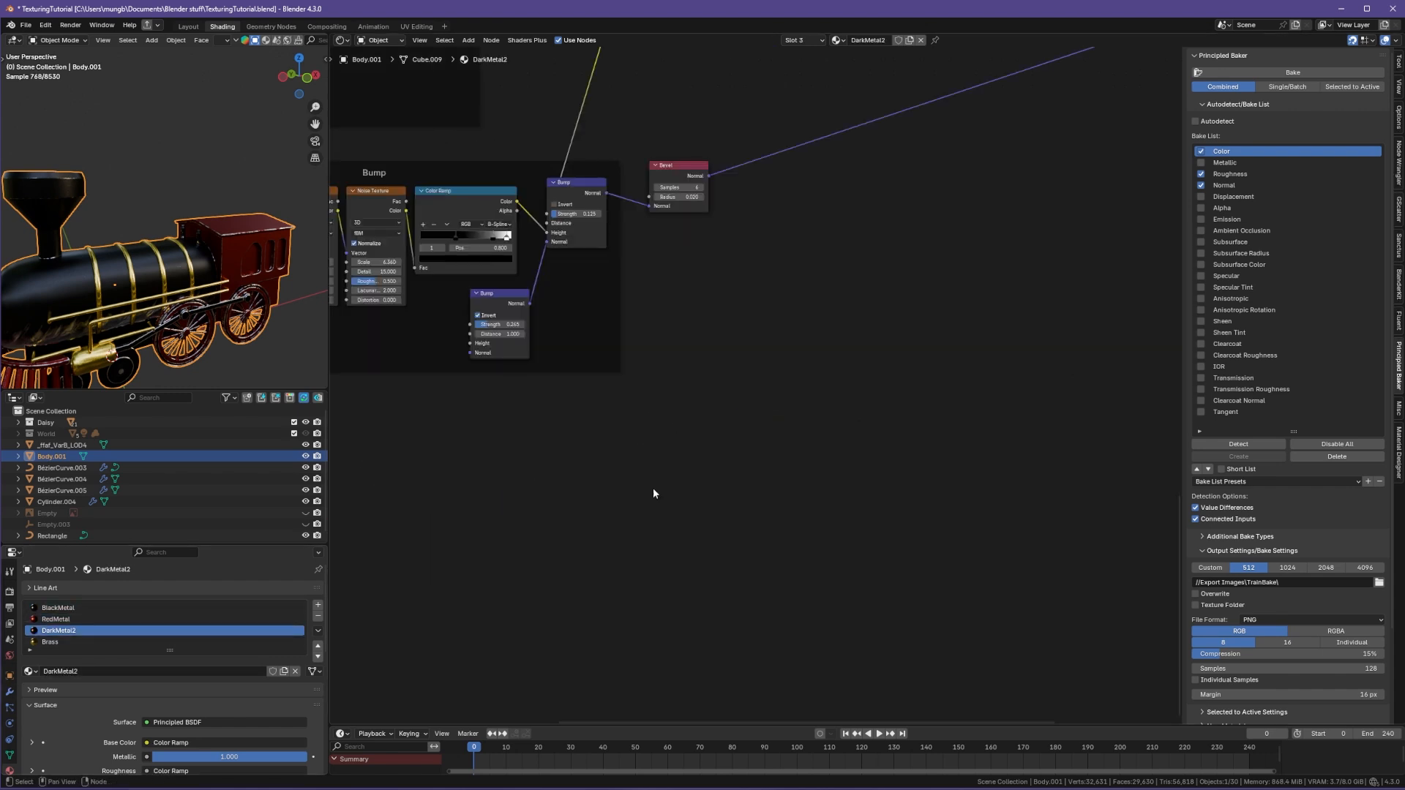
click(93, 609)
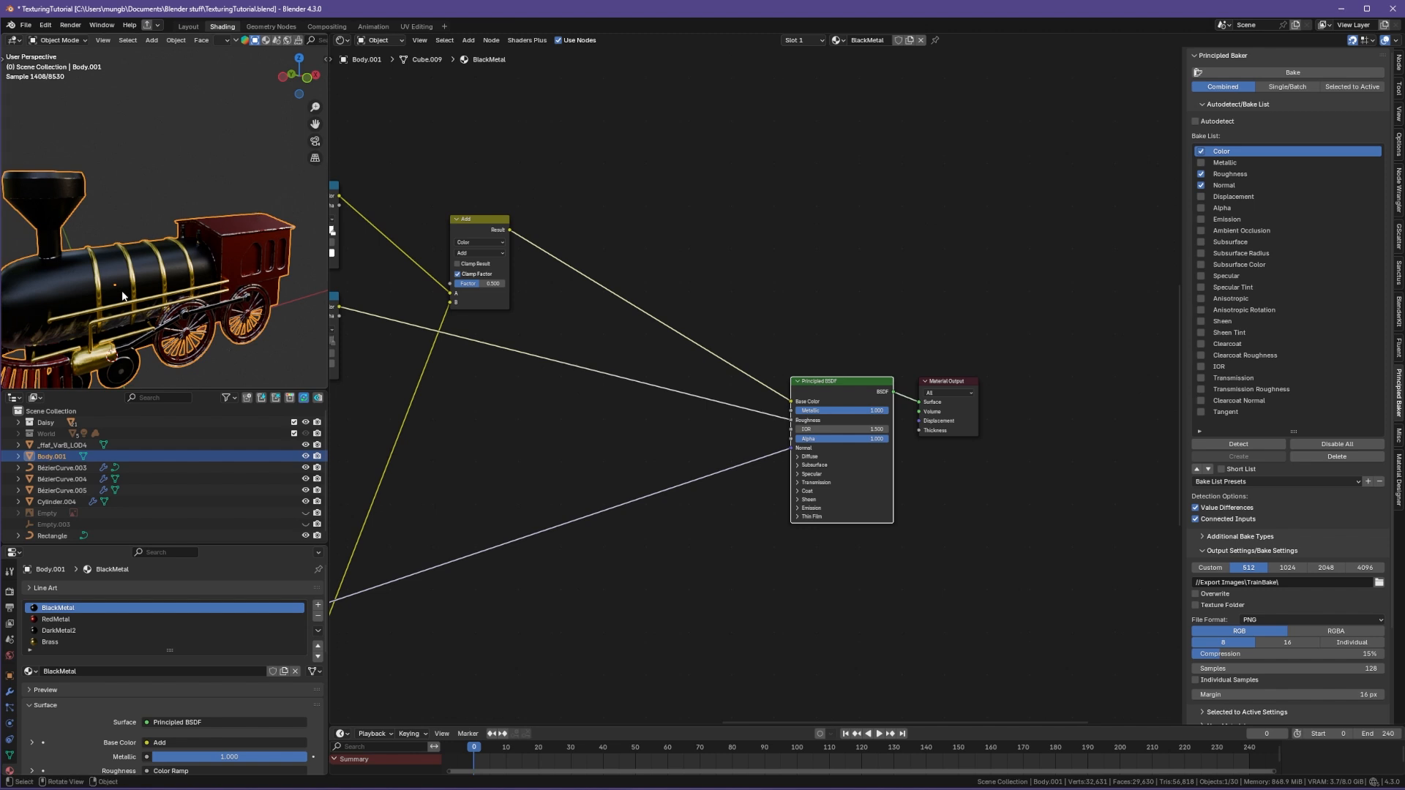
Step: Toggle Edit Mode on the train body and return the viewport to solid shading
key(Tab)
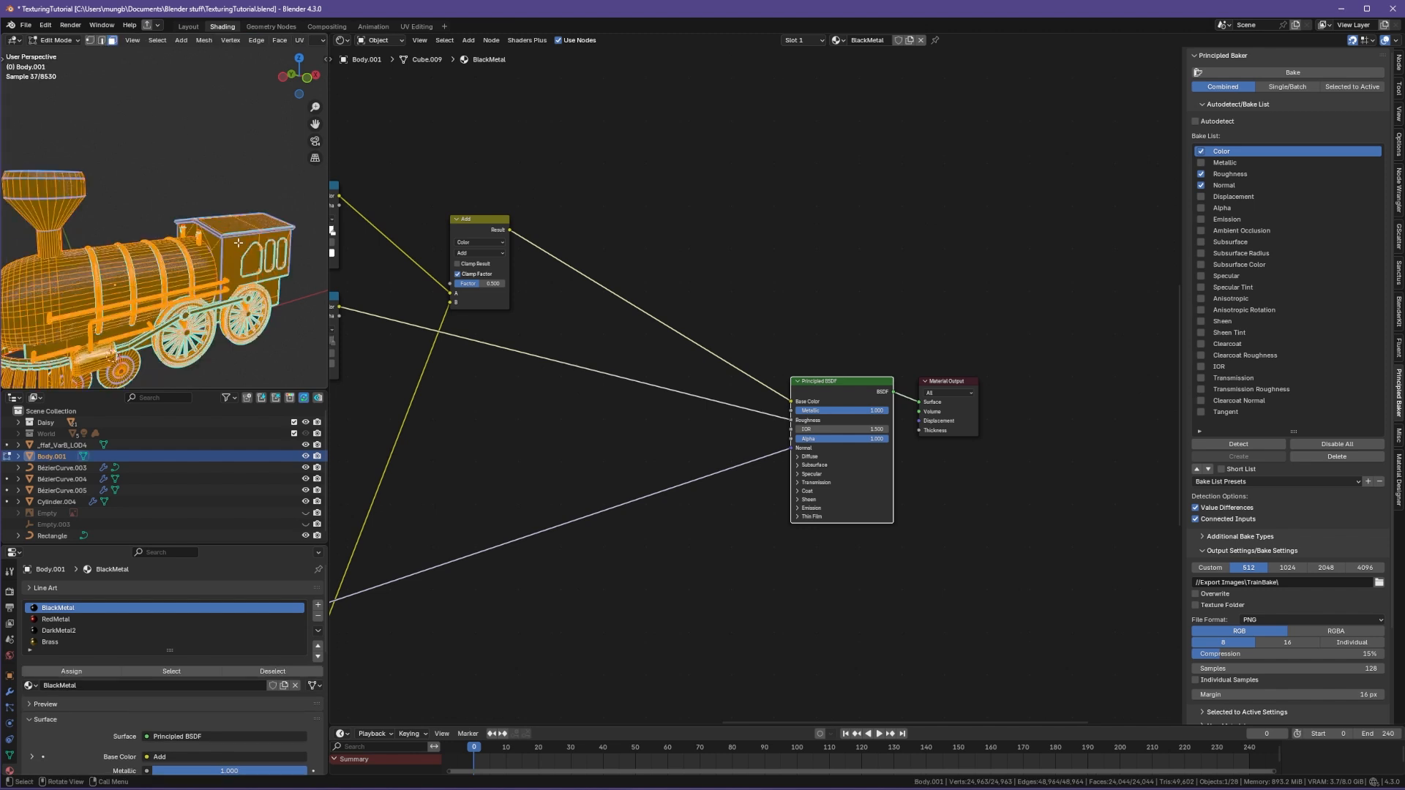
click(240, 255)
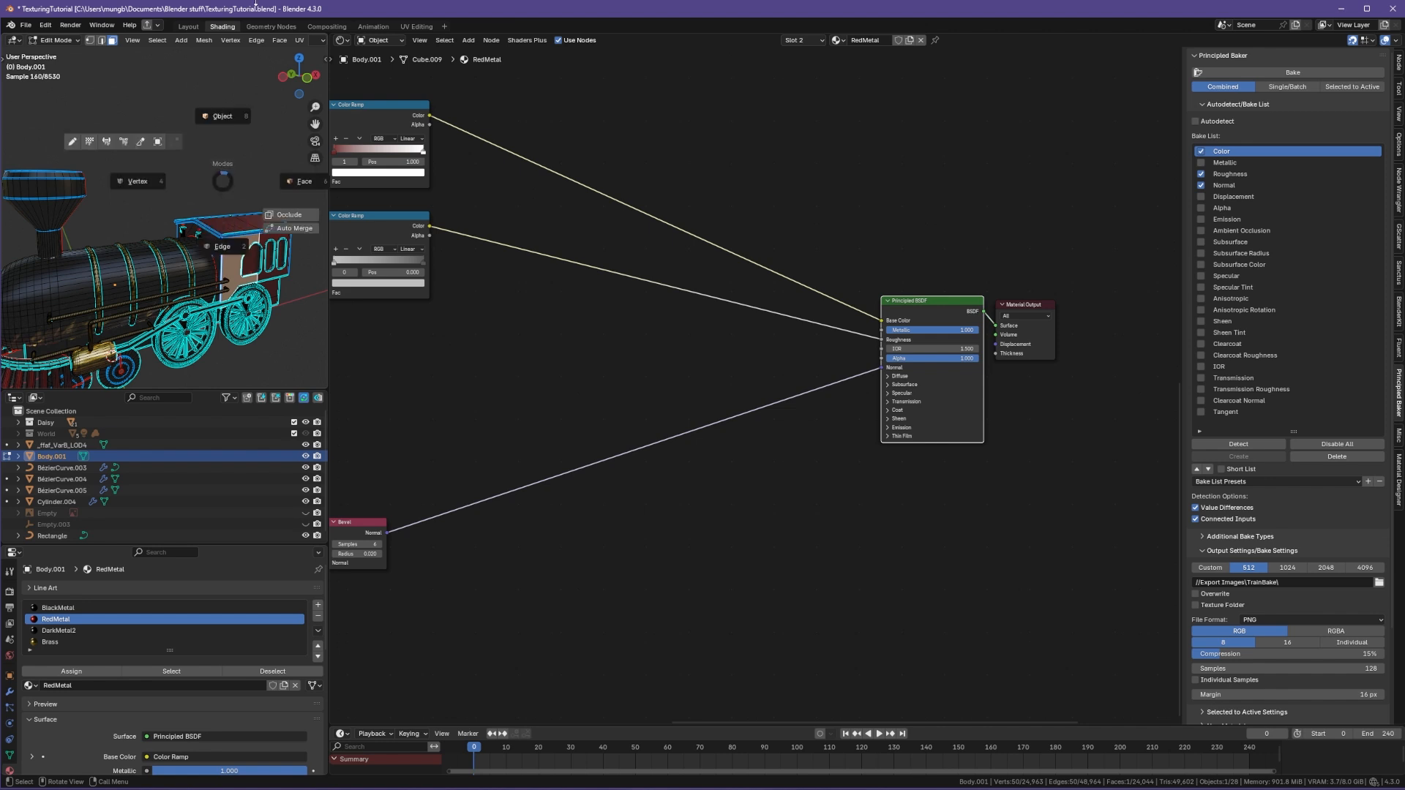
key(Tab)
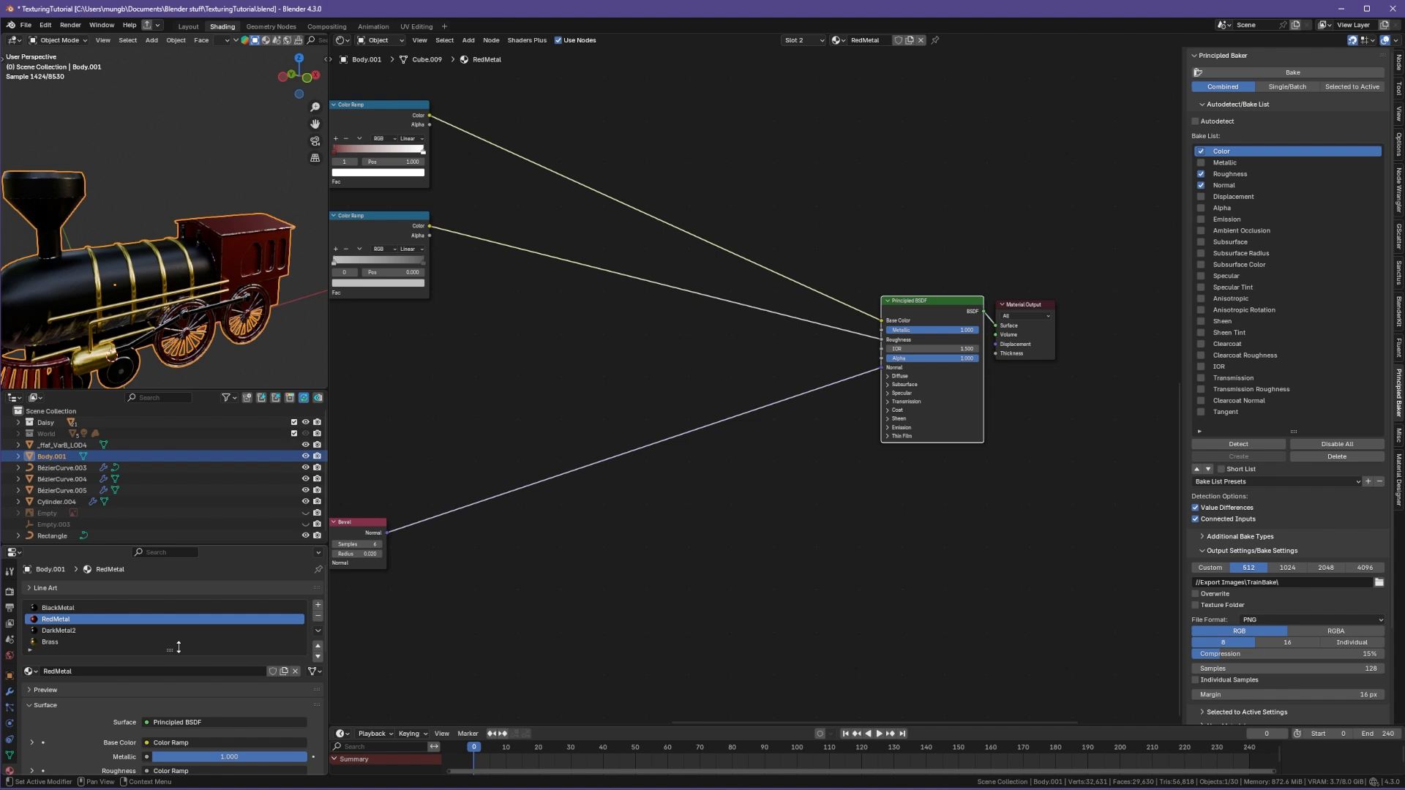
key(z)
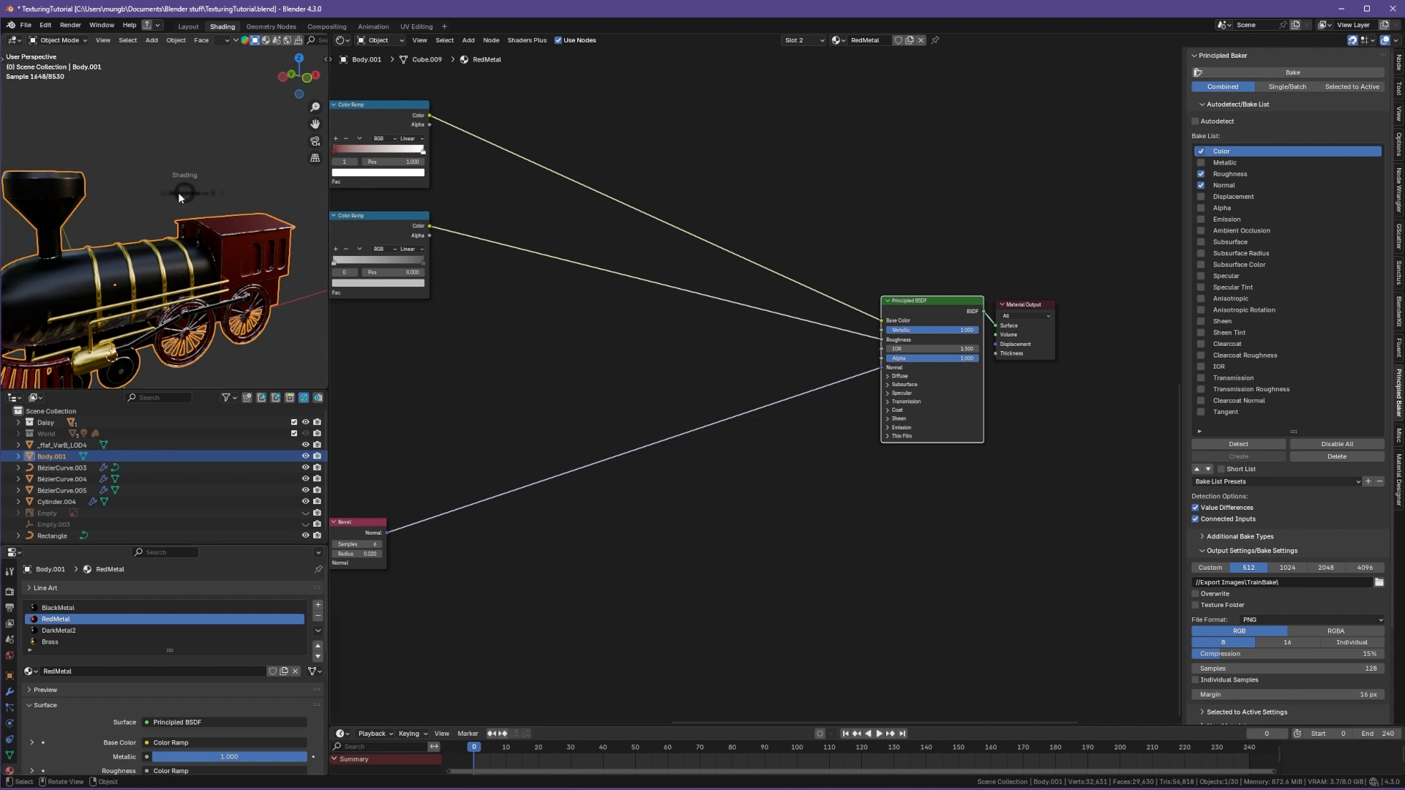
click(268, 191)
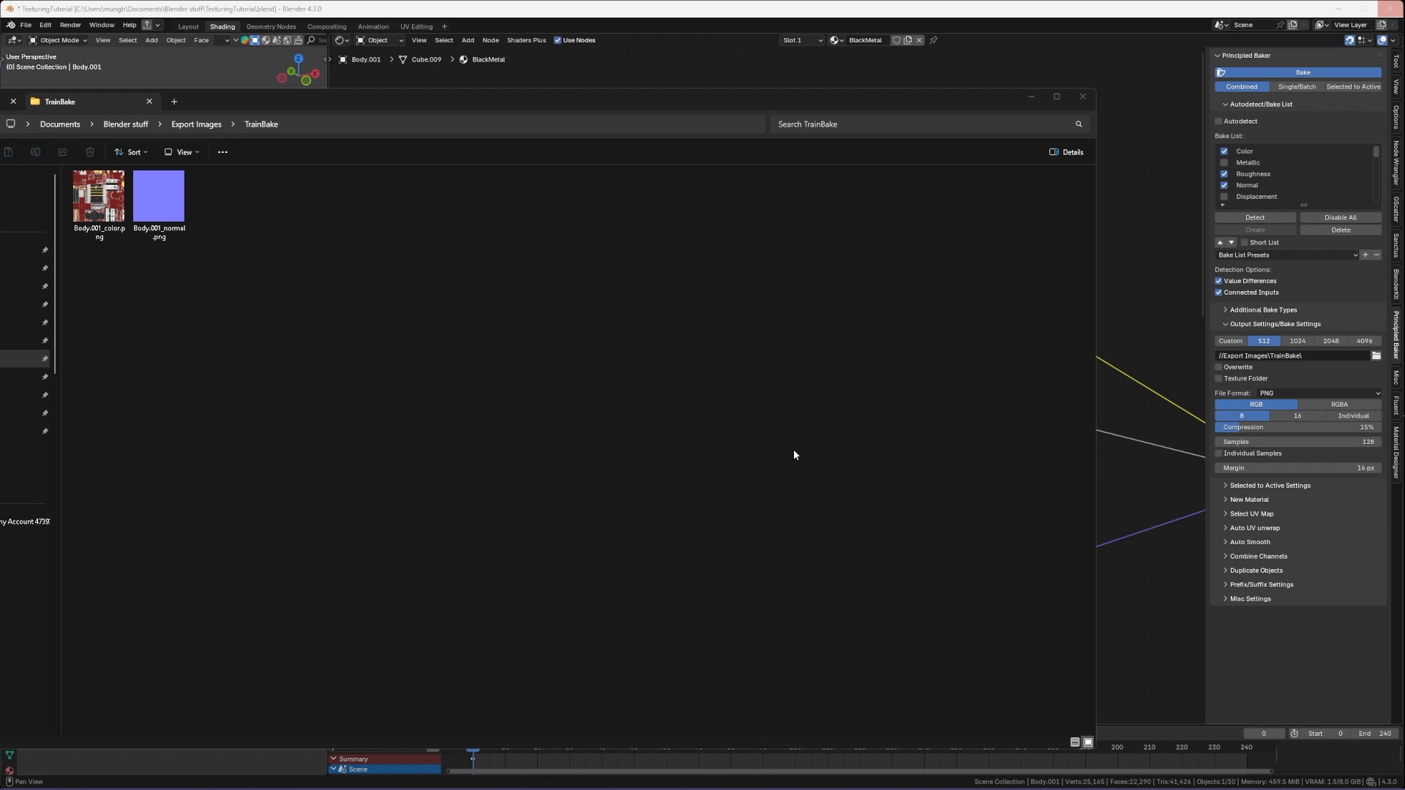
Step: Open the baked Body.001_color.png map from the TrainBake folder and zoom to inspect it
double_click(99, 198)
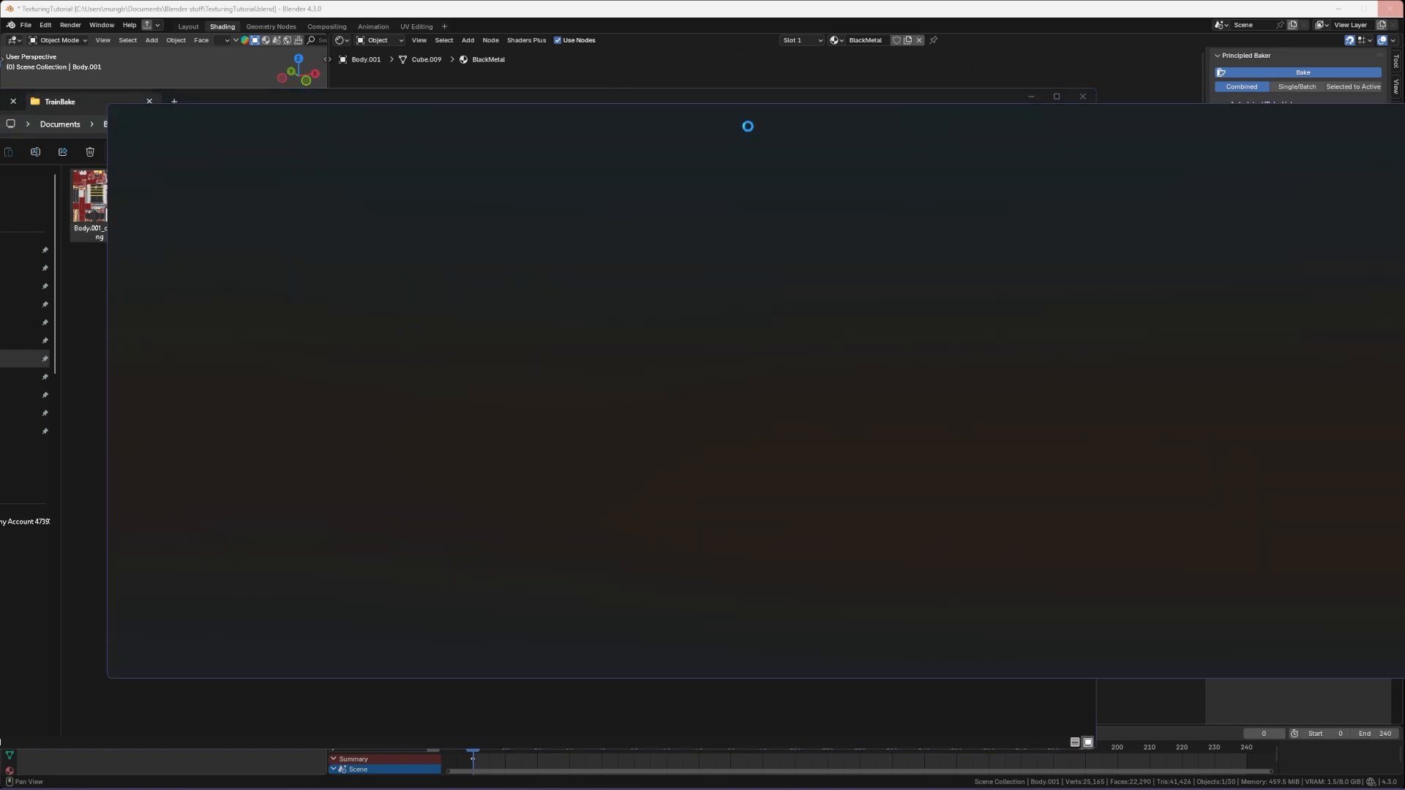
scroll(728, 280, up, 3)
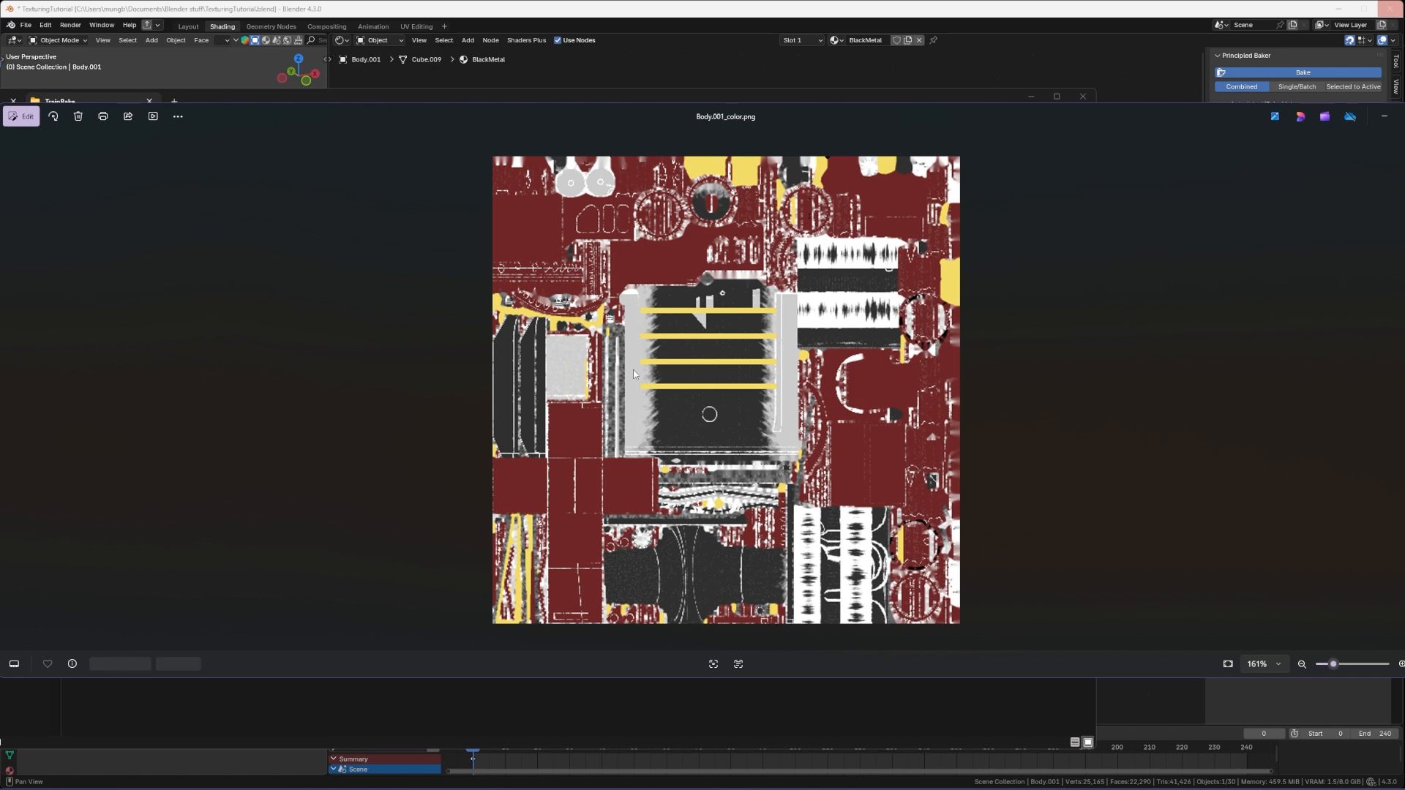
scroll(615, 380, down, 2)
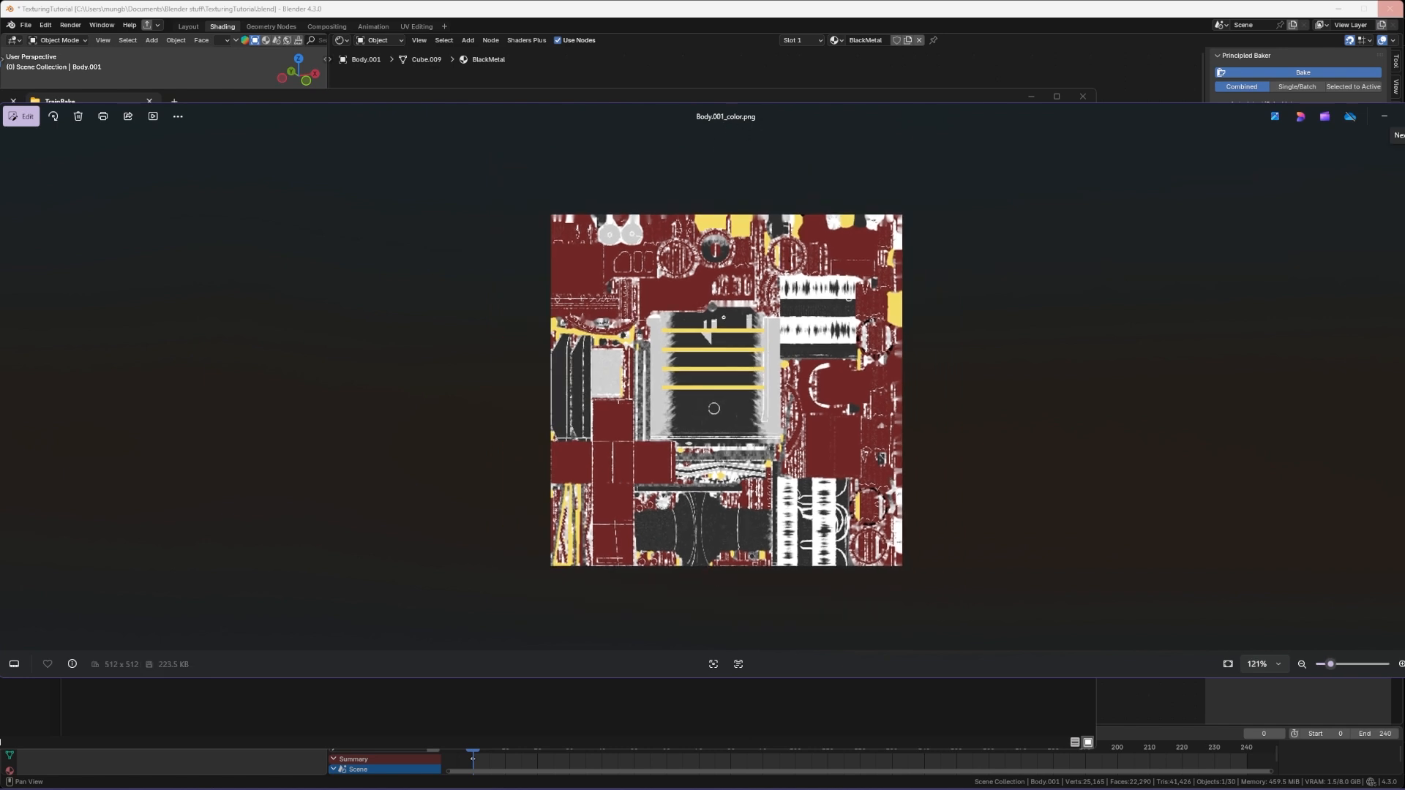
click(1404, 116)
Step: Open the baked Body.001_normal.png map to inspect it
click(410, 364)
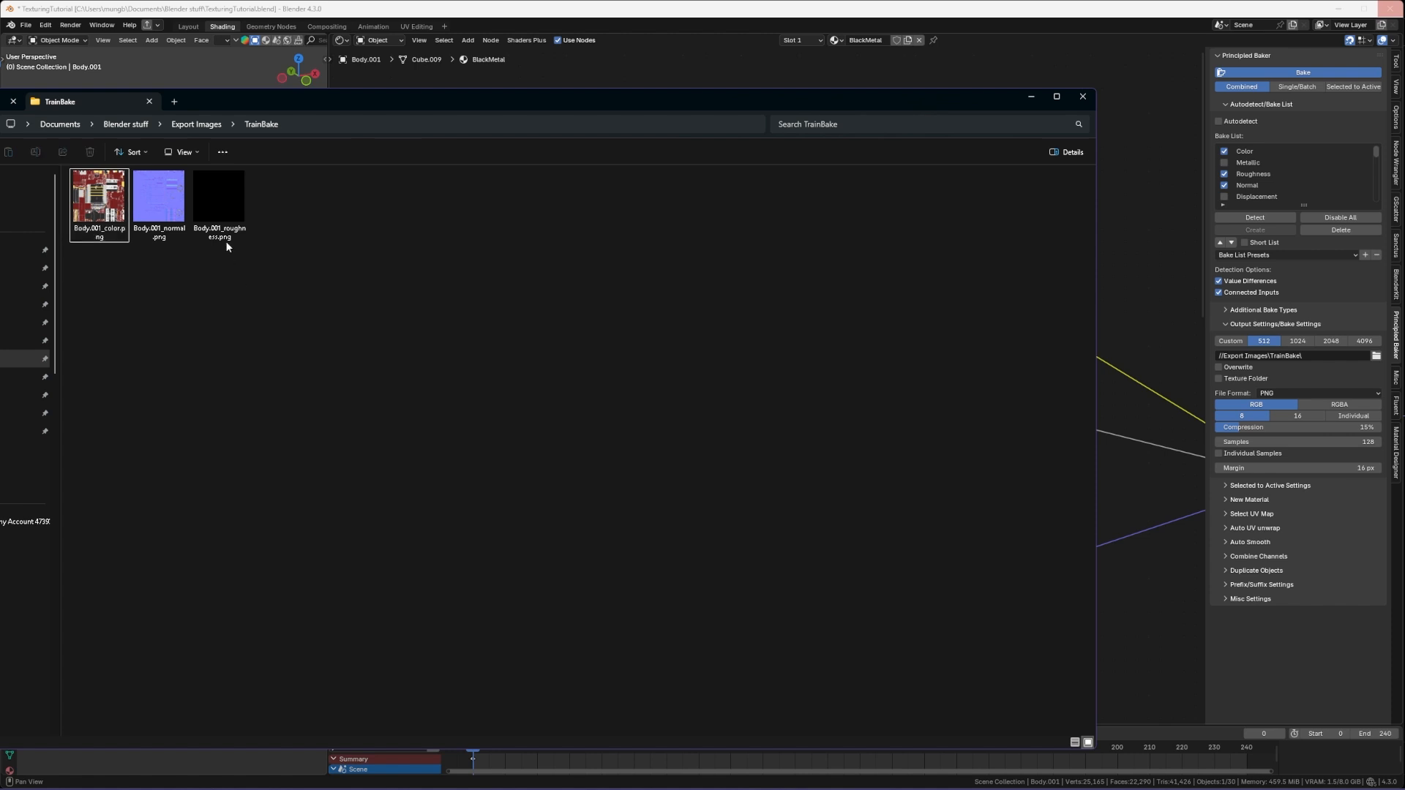
click(176, 220)
double_click(177, 219)
scroll(788, 345, up, 5)
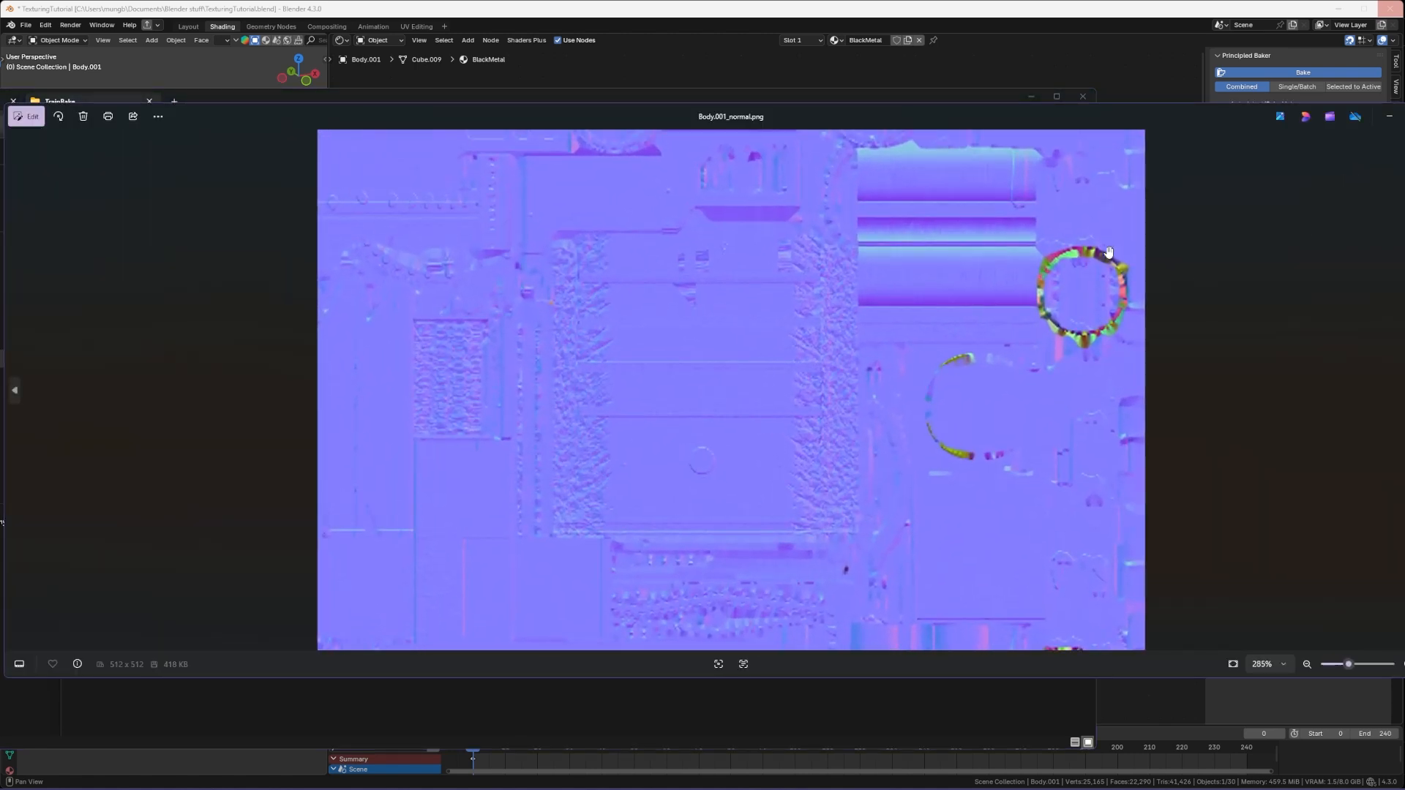
click(1404, 116)
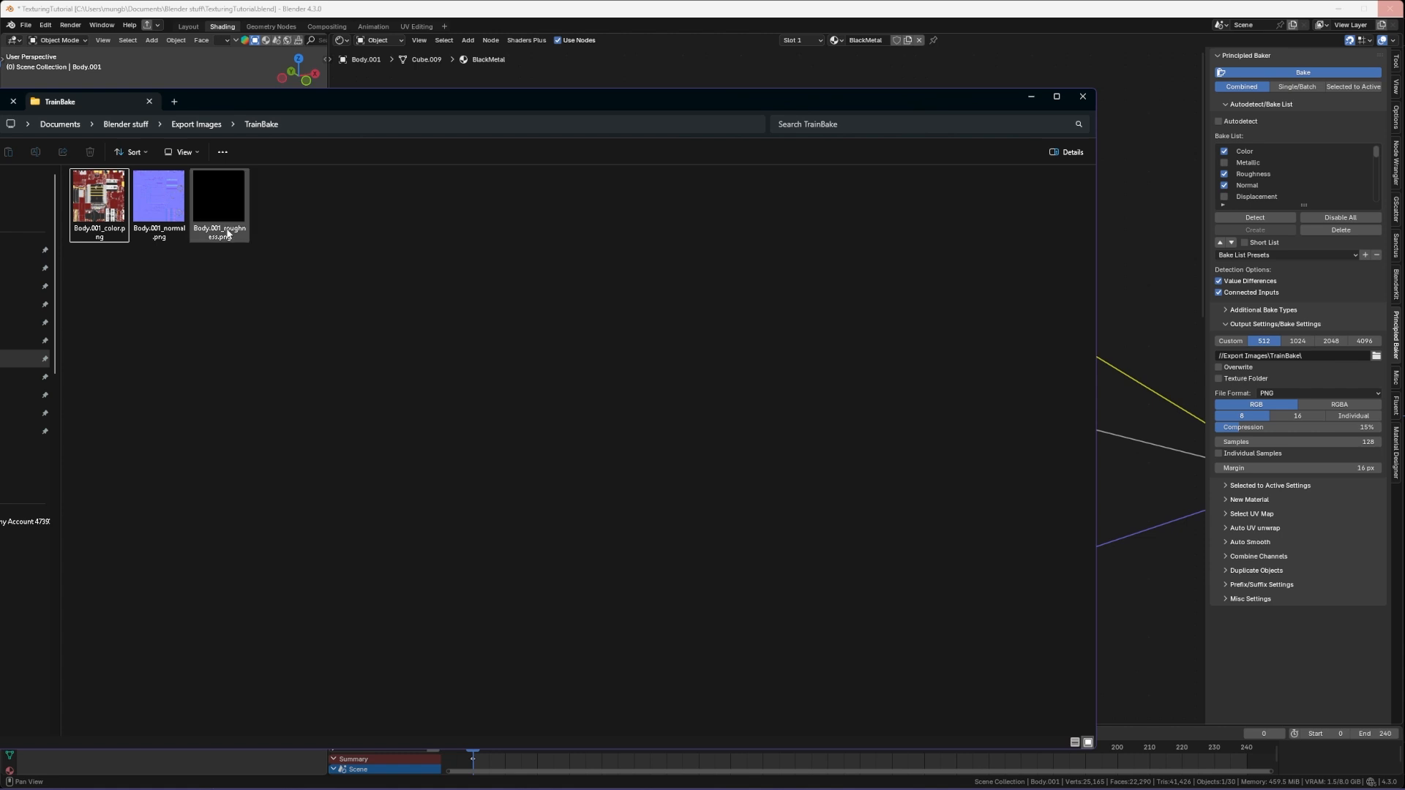
Step: Open the baked Body.001_roughness.png map, then close the image viewer and the folder window
mouse_move(228, 235)
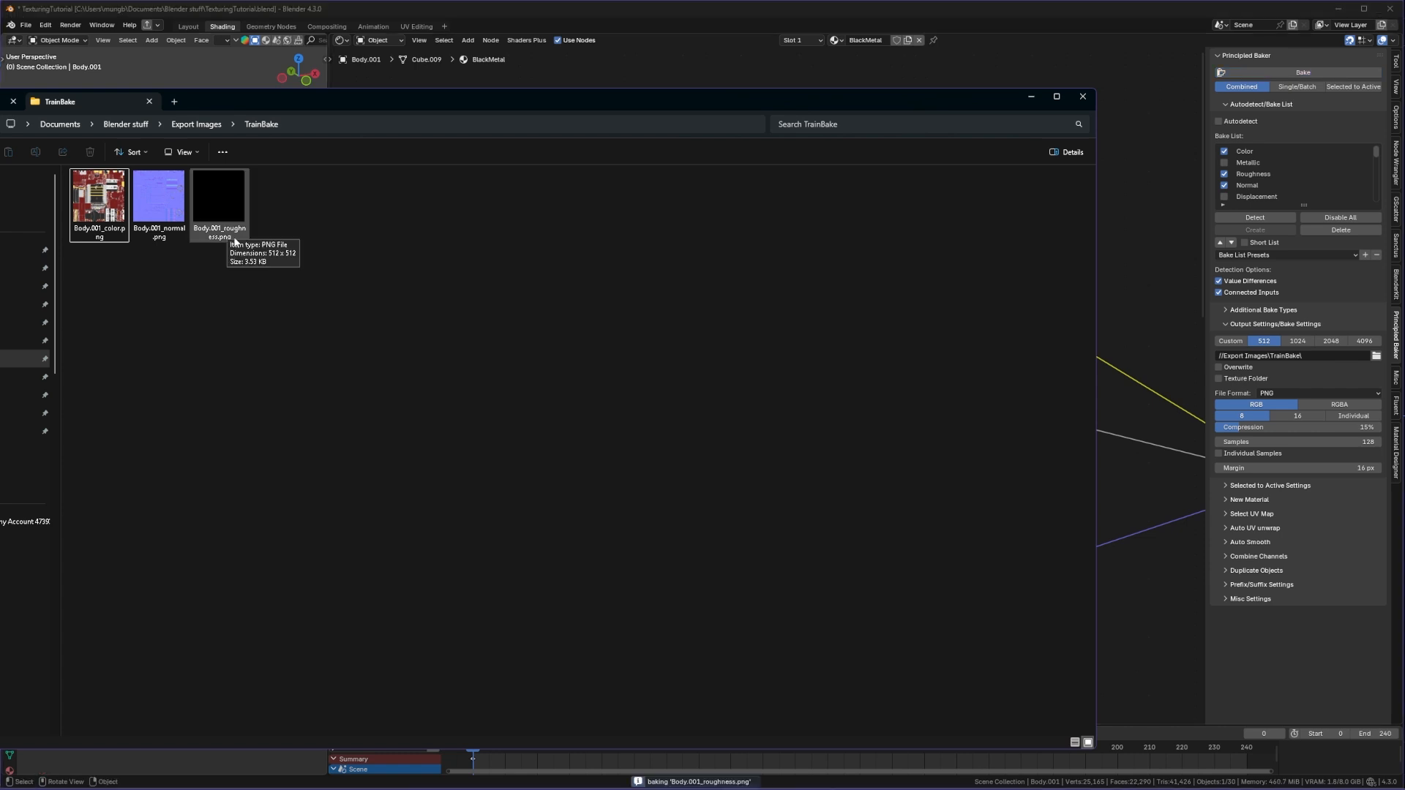
double_click(234, 236)
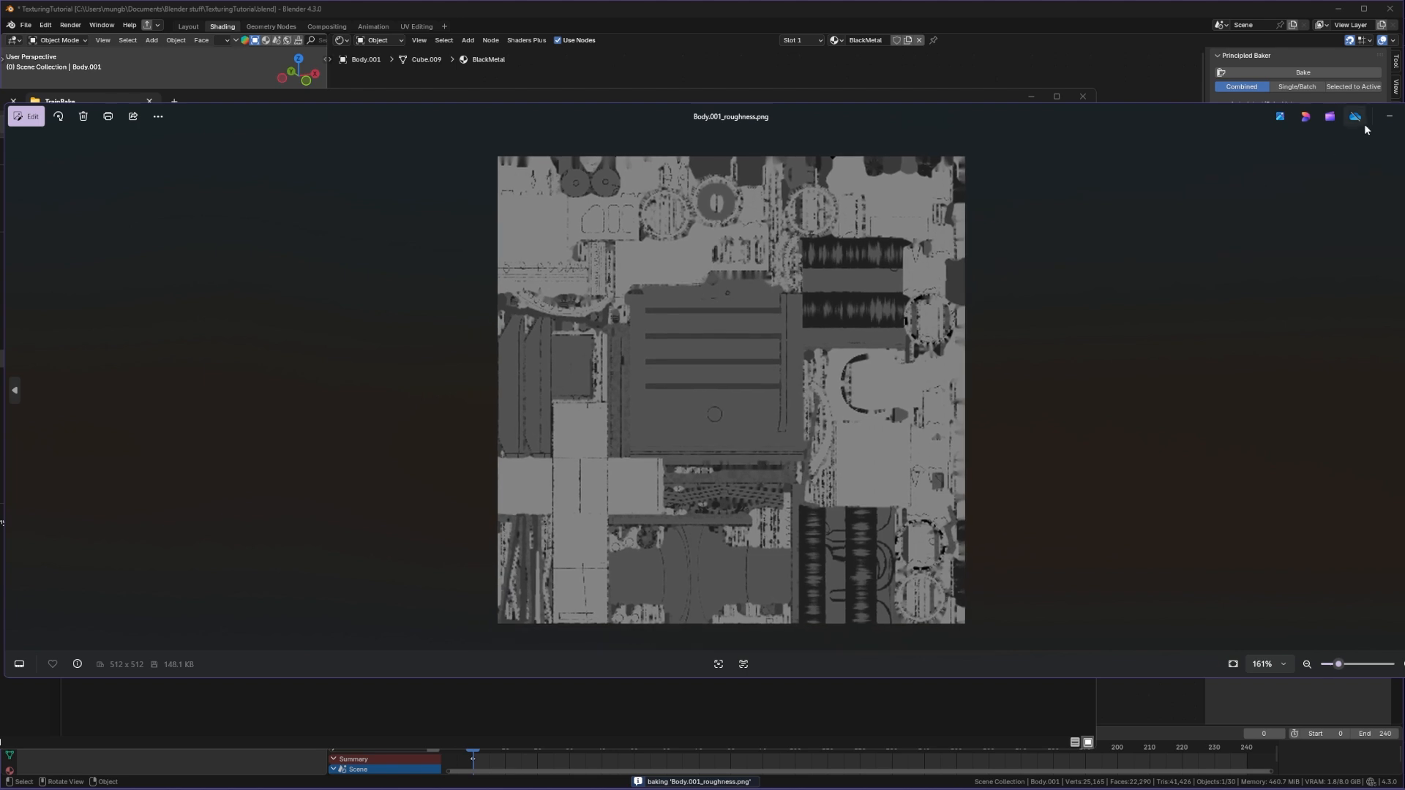
click(1389, 116)
click(1083, 97)
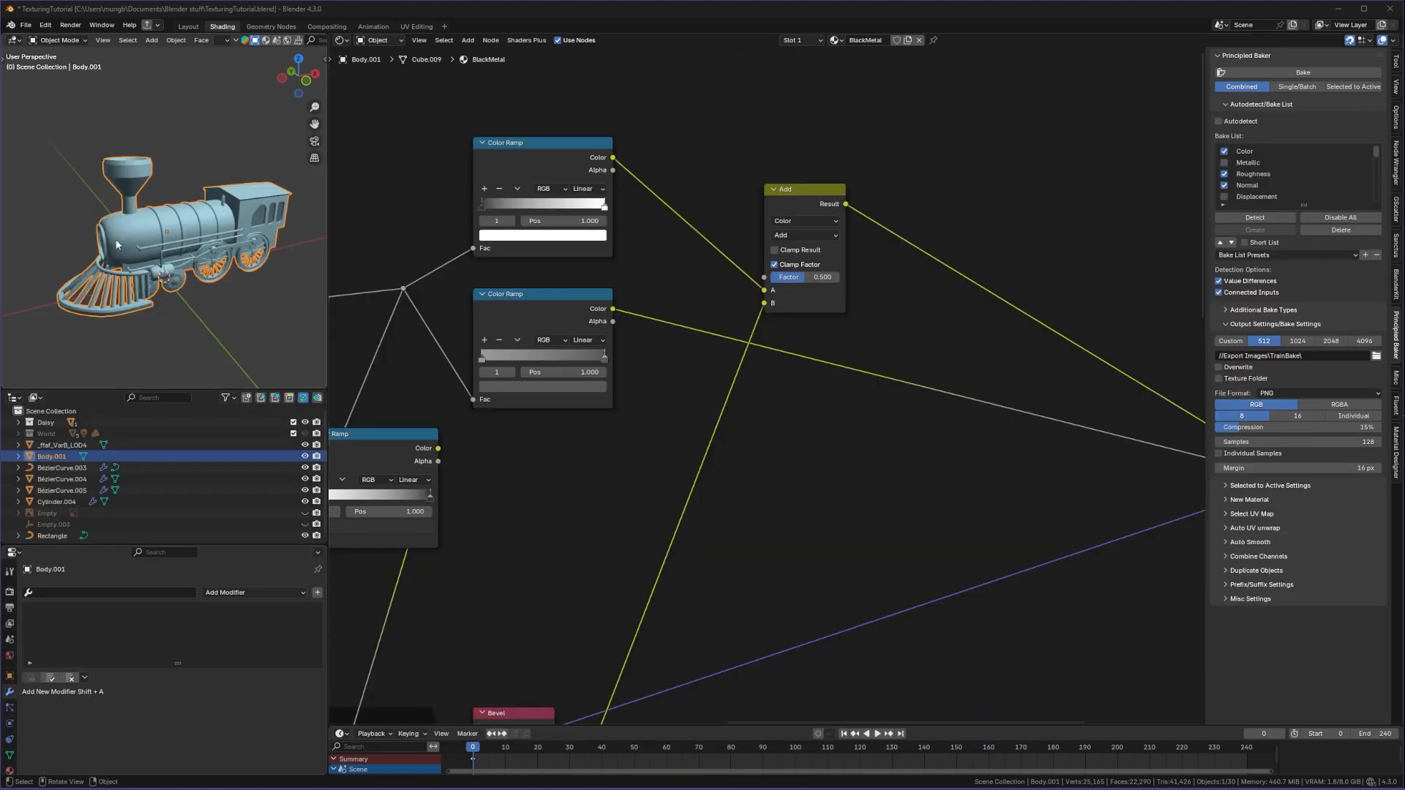
Step: Duplicate the train body and move the copy about 8.9 m along Y beside the original
scroll(146, 255, down, 3)
middle_drag(143, 255, 249, 256)
mouse_move(249, 256)
shift+middle_down()
mouse_move(166, 249)
mouse_move(245, 264)
shift+middle_up()
key(shift+d)
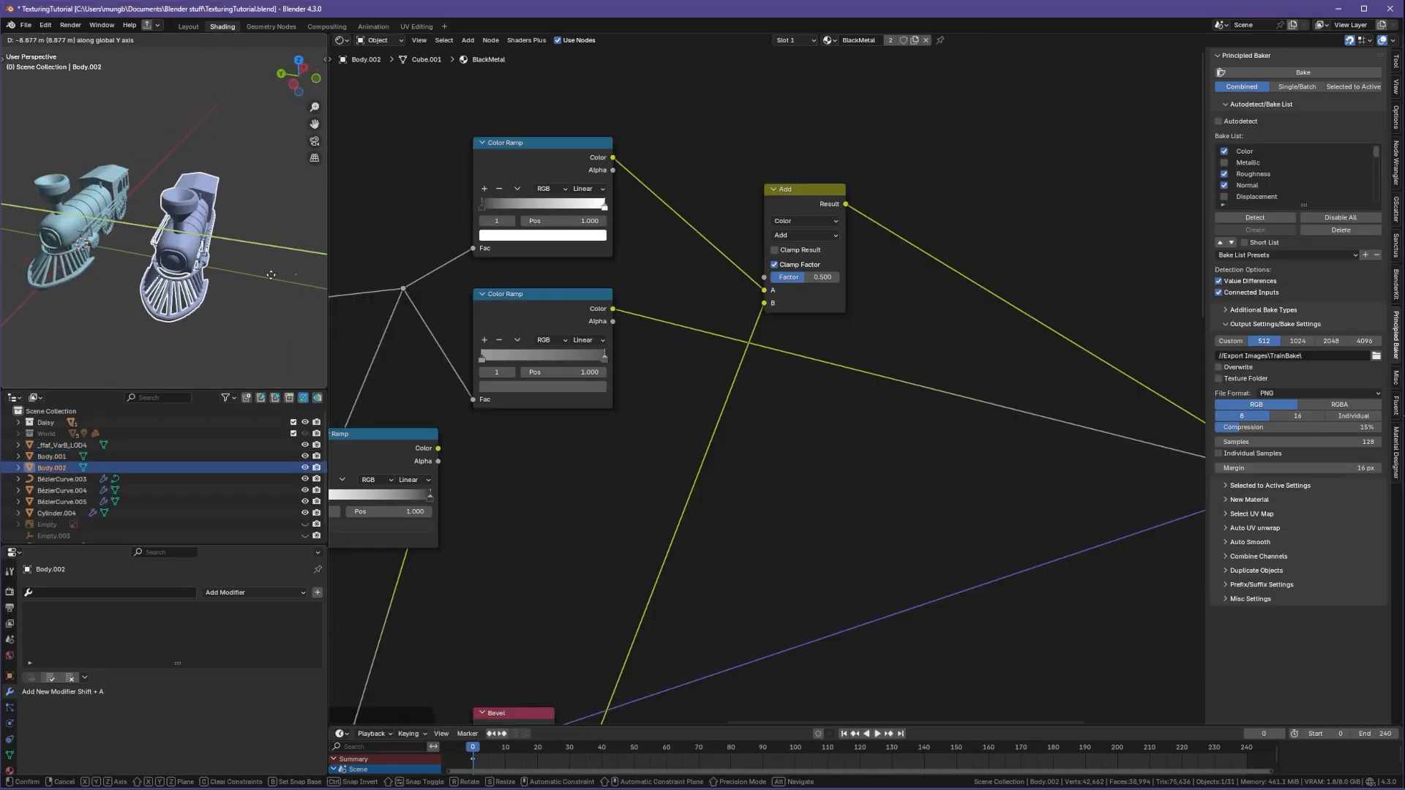
click(295, 274)
Step: Remove all material slots from the duplicated train body
click(9, 770)
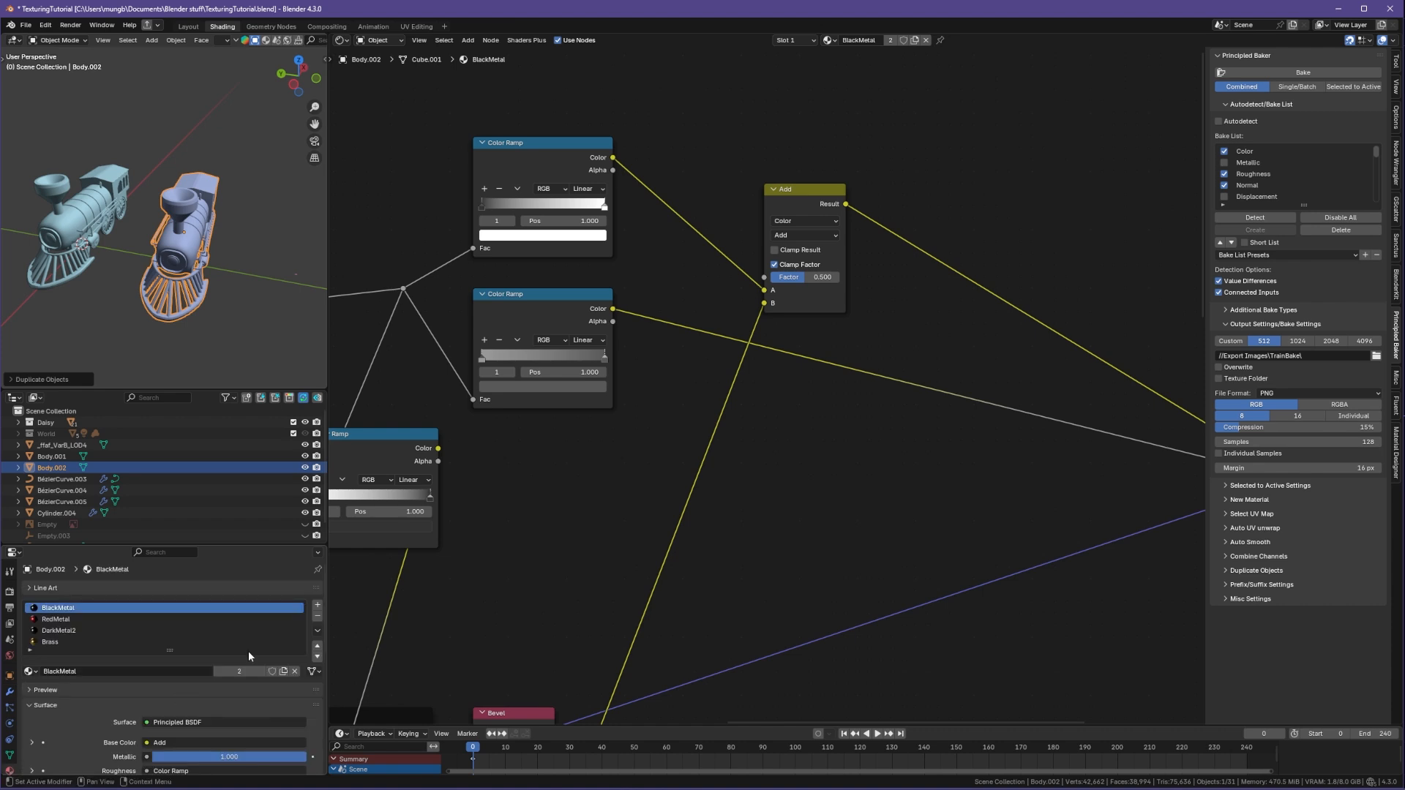
click(317, 618)
click(317, 618)
click(317, 618)
click(317, 618)
click(317, 618)
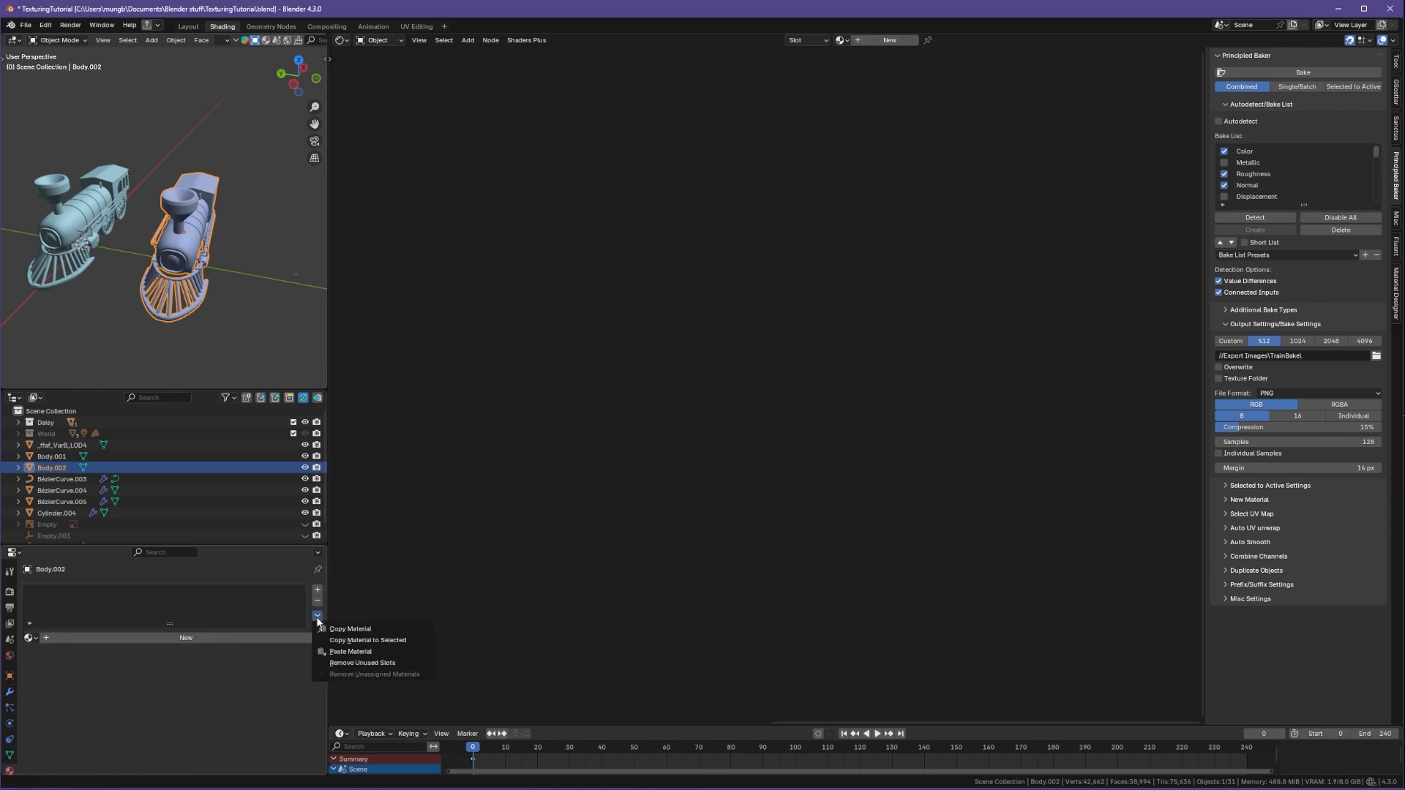
Step: Switch the viewport to rendered shading and add a new material to the duplicated body
key(z)
click(223, 267)
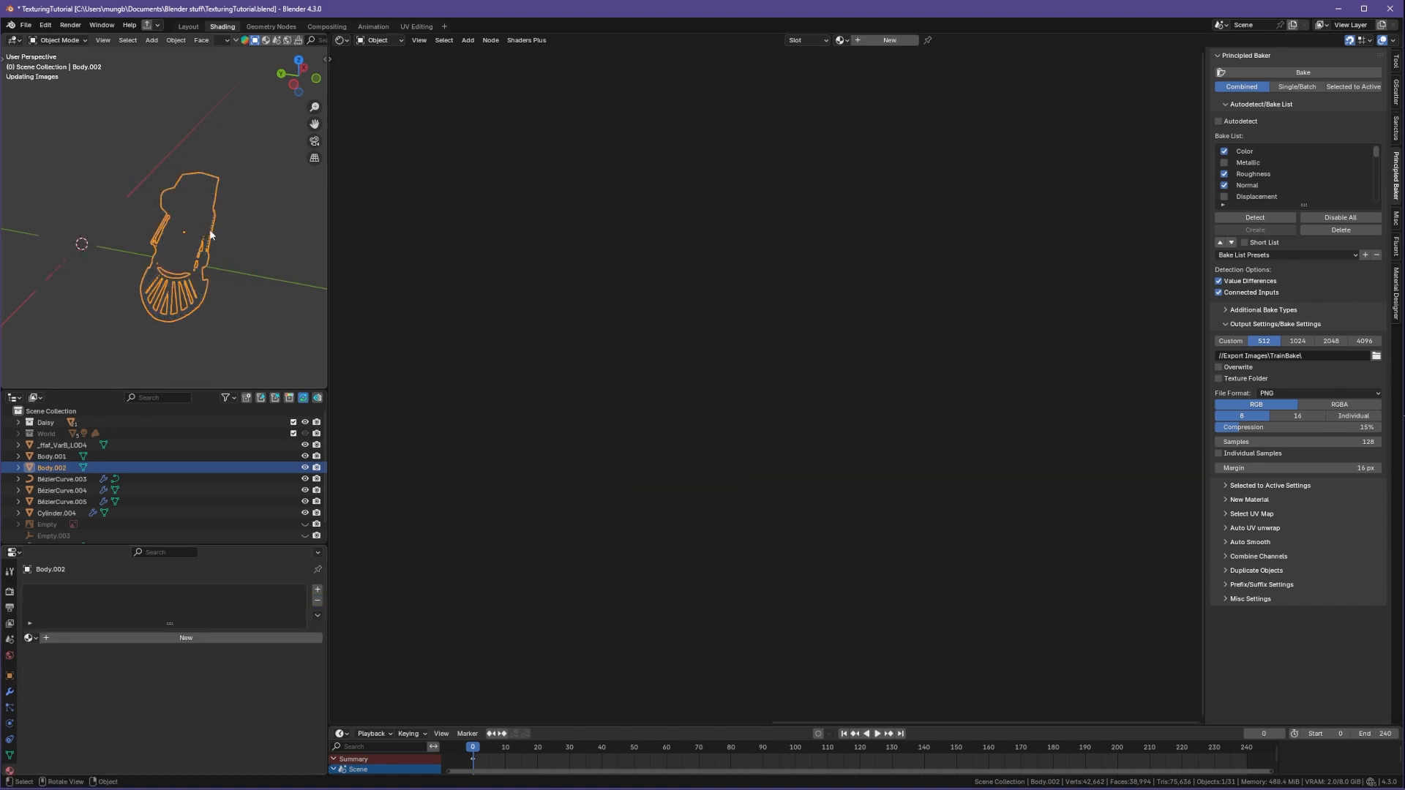
click(889, 40)
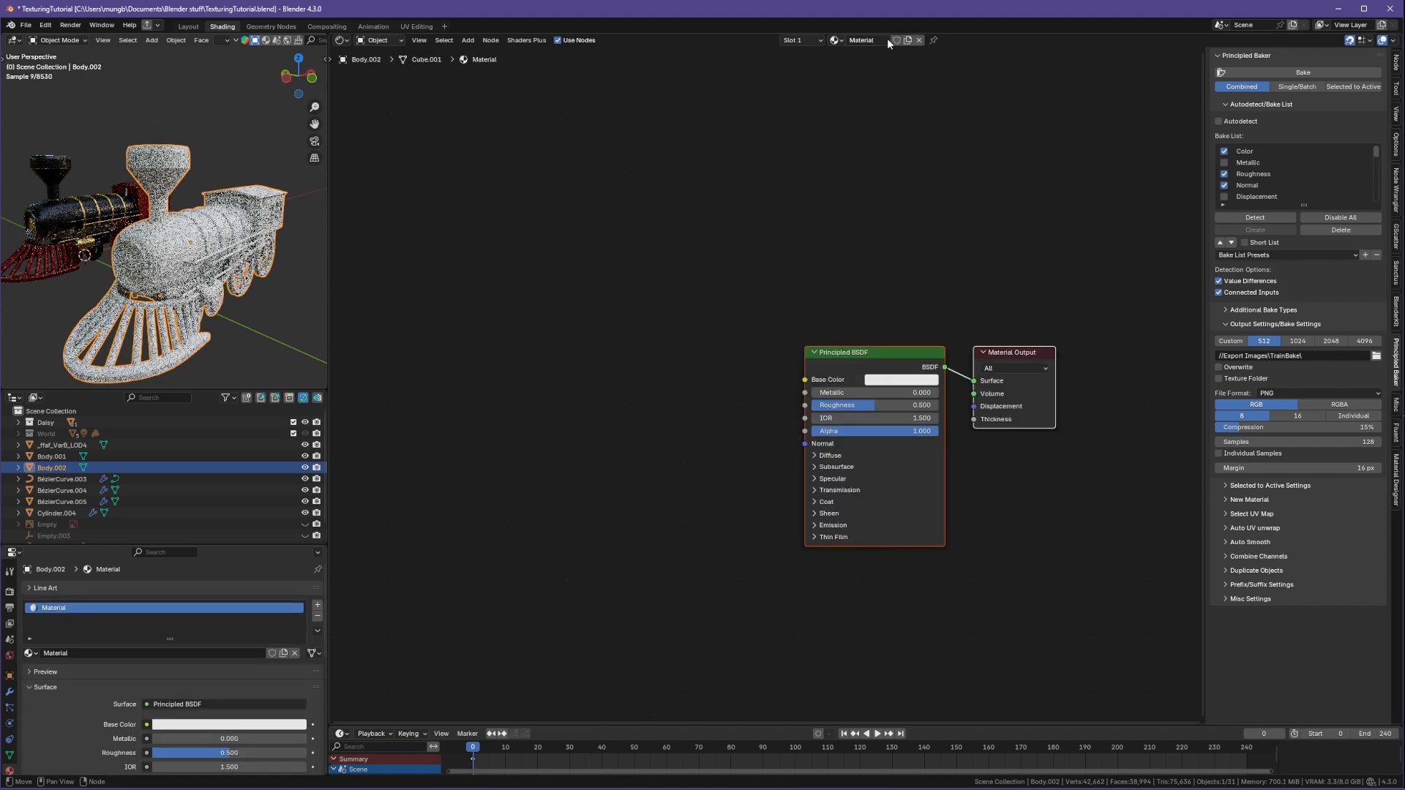
Step: Run Principled Texture Setup on the new material's BSDF with all three baked Body.001 maps from Export Images/TrainBake
click(889, 350)
key(ctrl+shift+t)
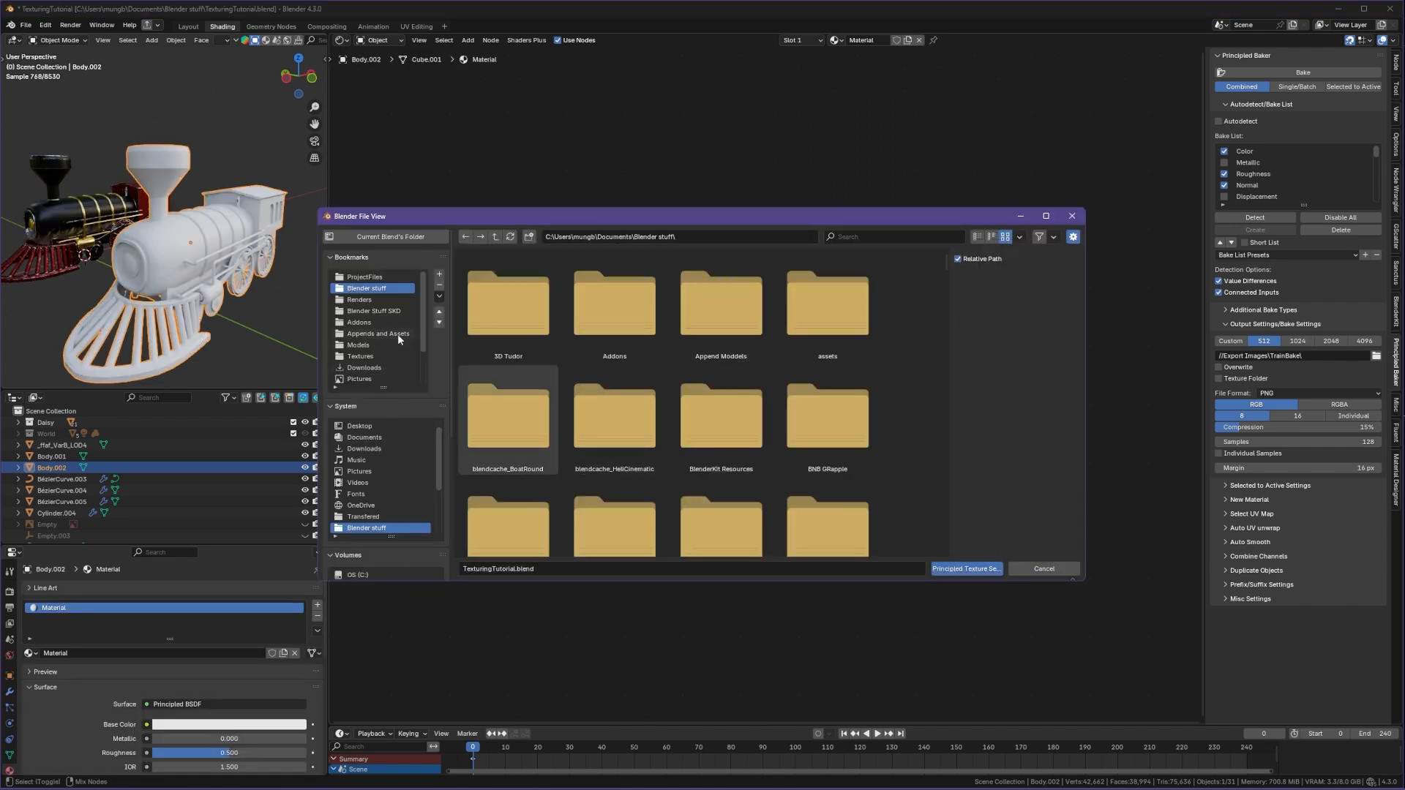
scroll(783, 445, down, 3)
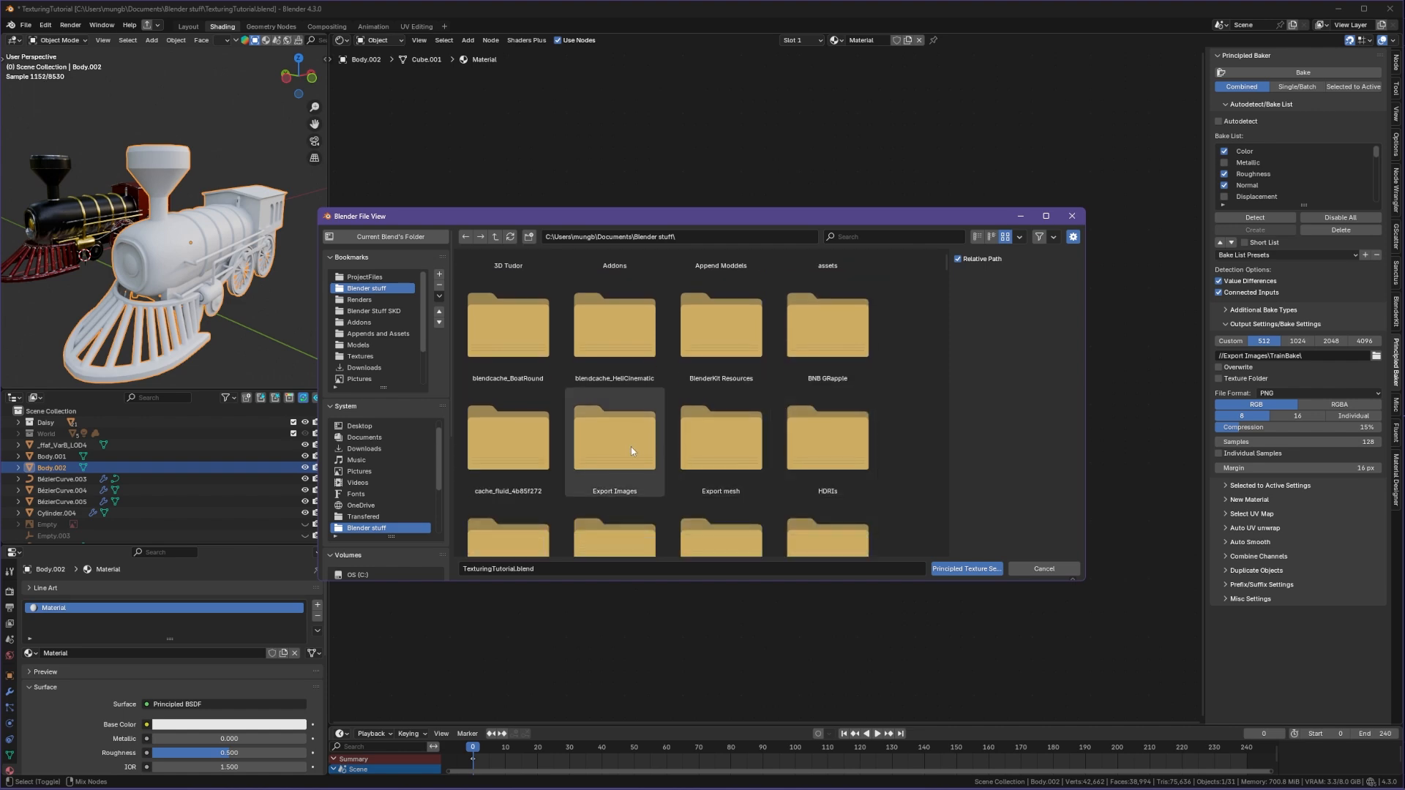
double_click(652, 451)
double_click(482, 431)
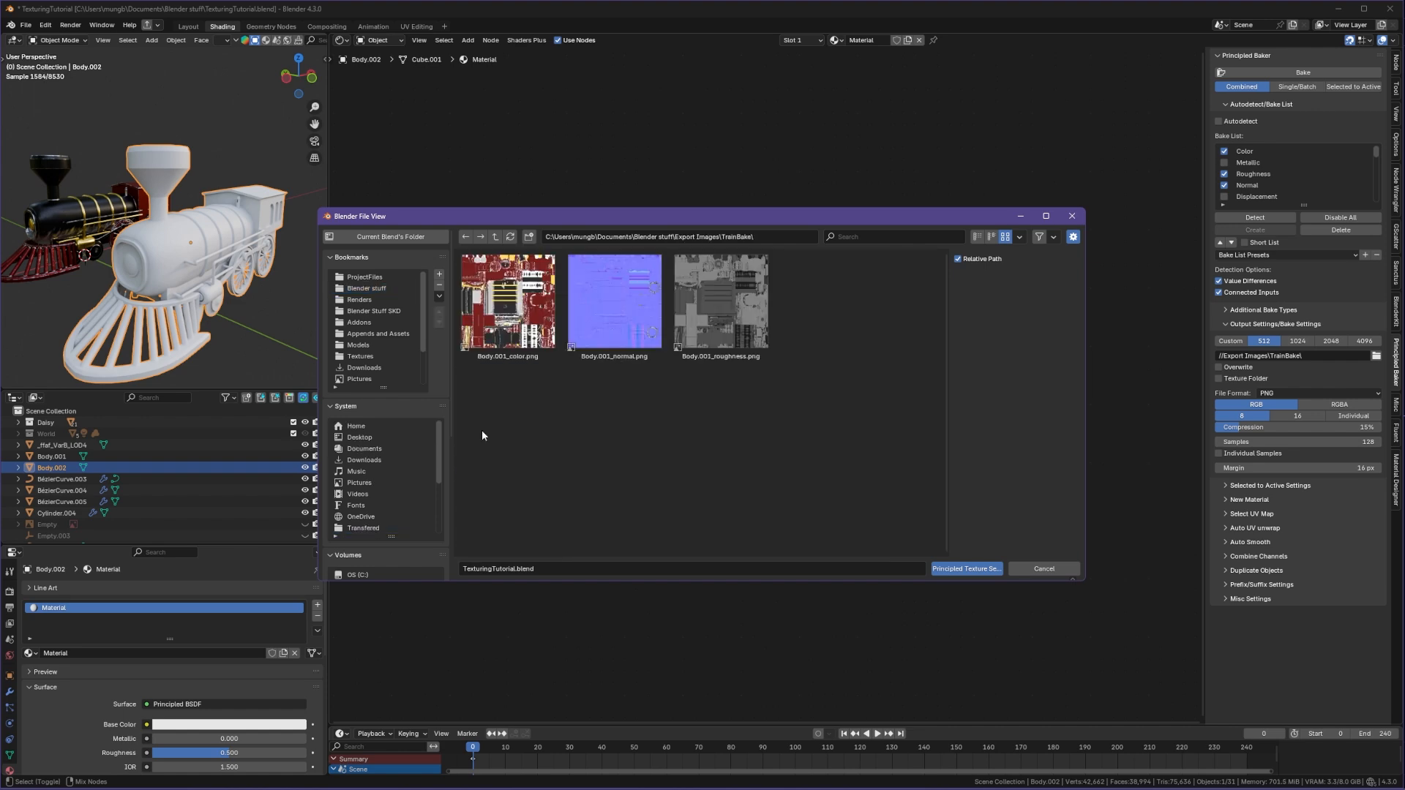
drag(767, 435, 458, 252)
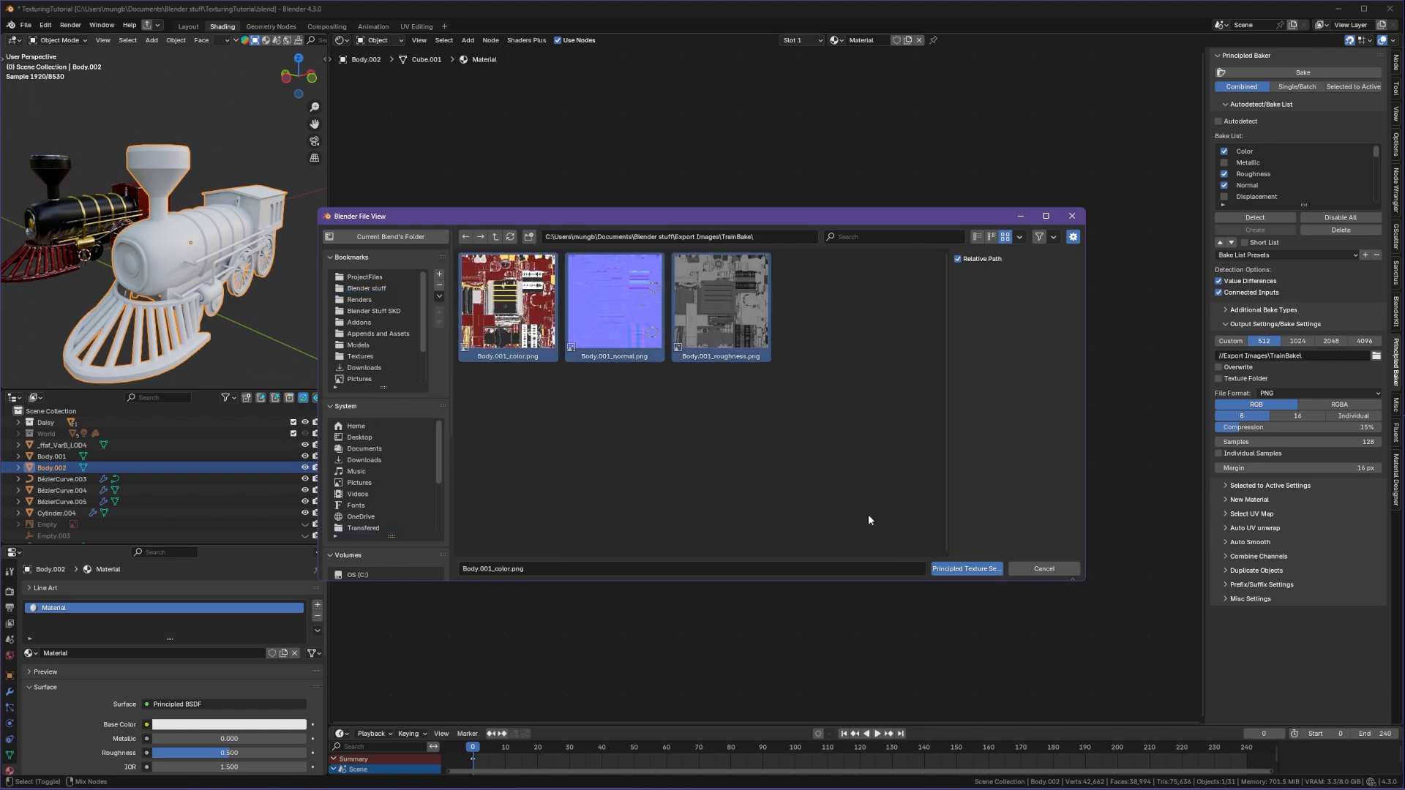
click(966, 568)
Step: Set the duplicate material's Metallic value to 1.000
middle_drag(152, 276, 184, 263)
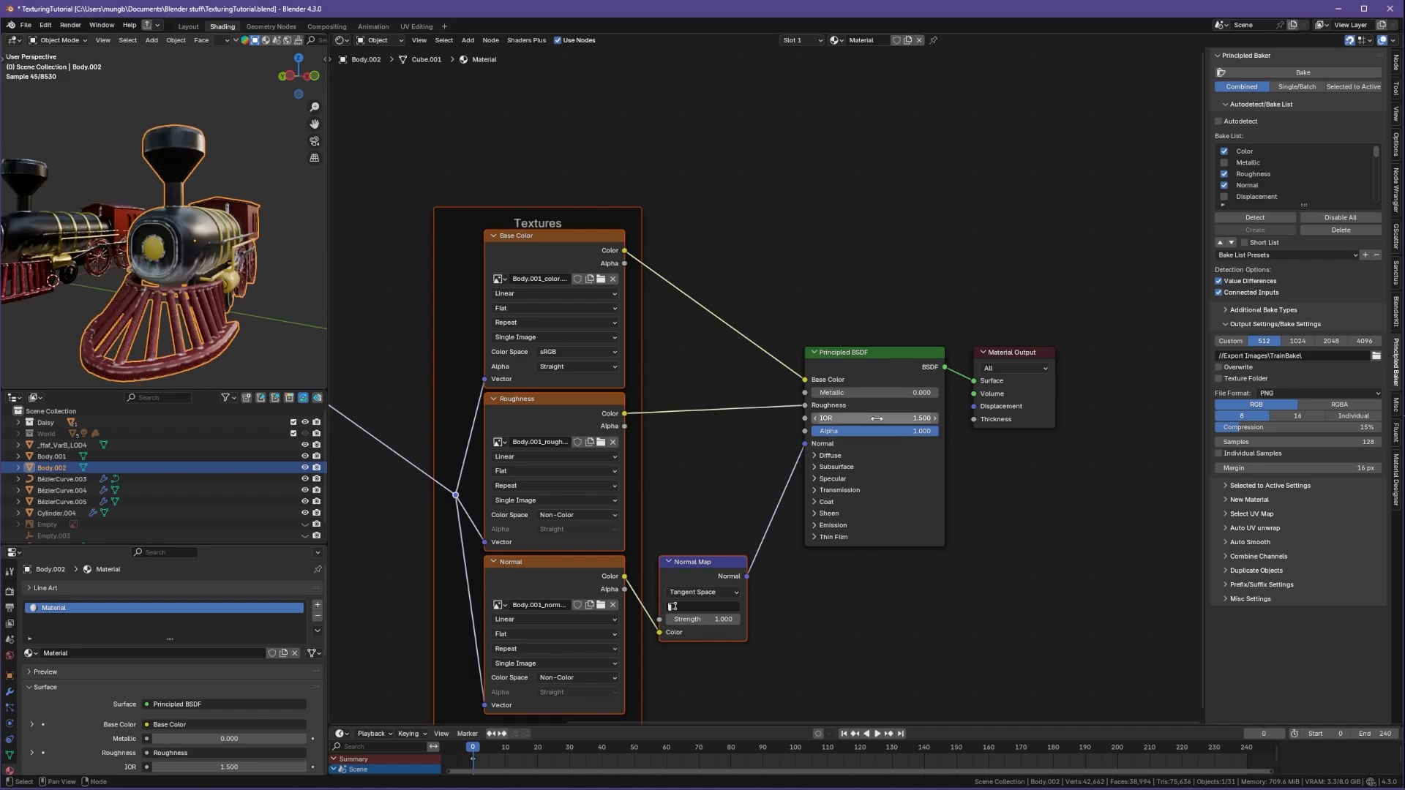
drag(849, 394, 981, 393)
scroll(157, 264, up, 5)
middle_drag(156, 263, 122, 266)
scroll(154, 278, down, 5)
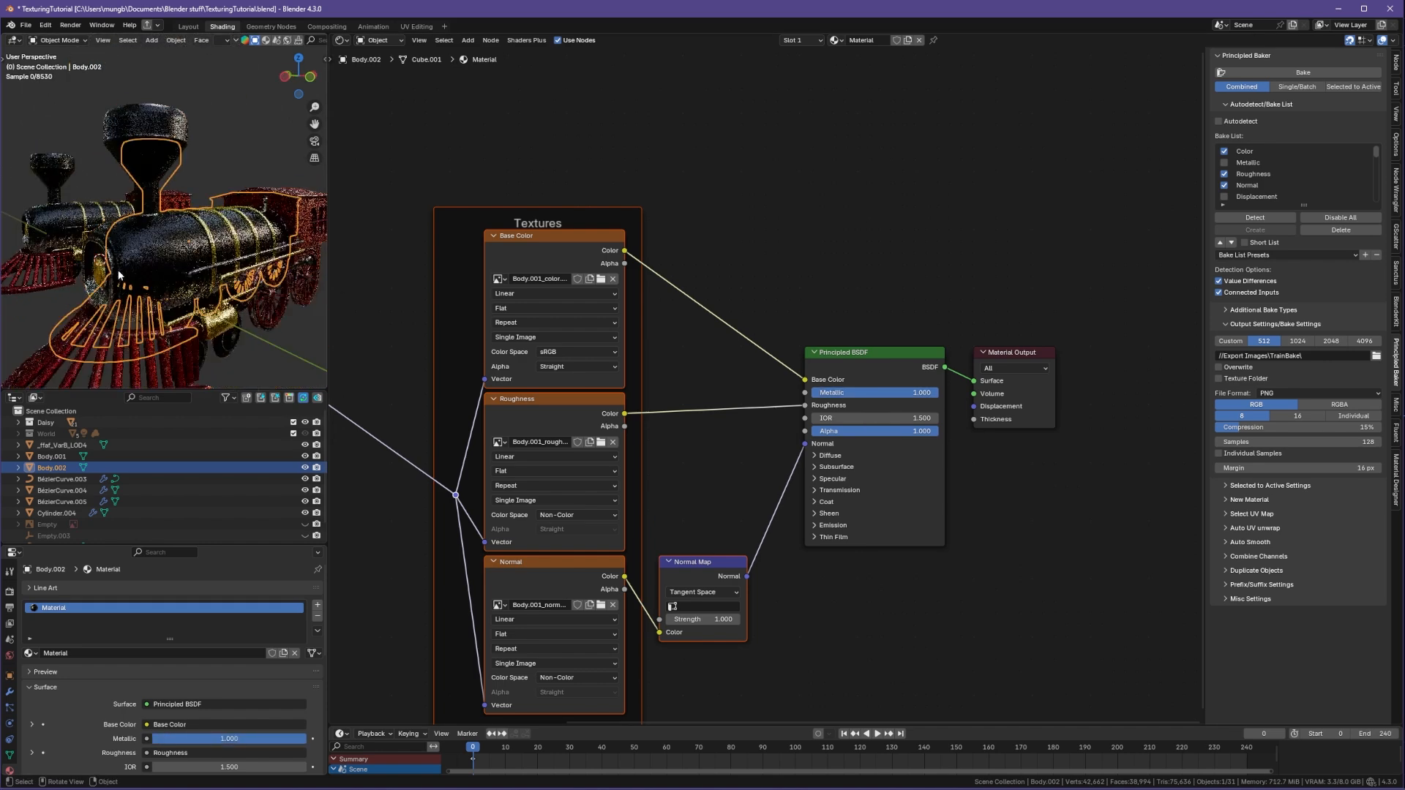
click(243, 338)
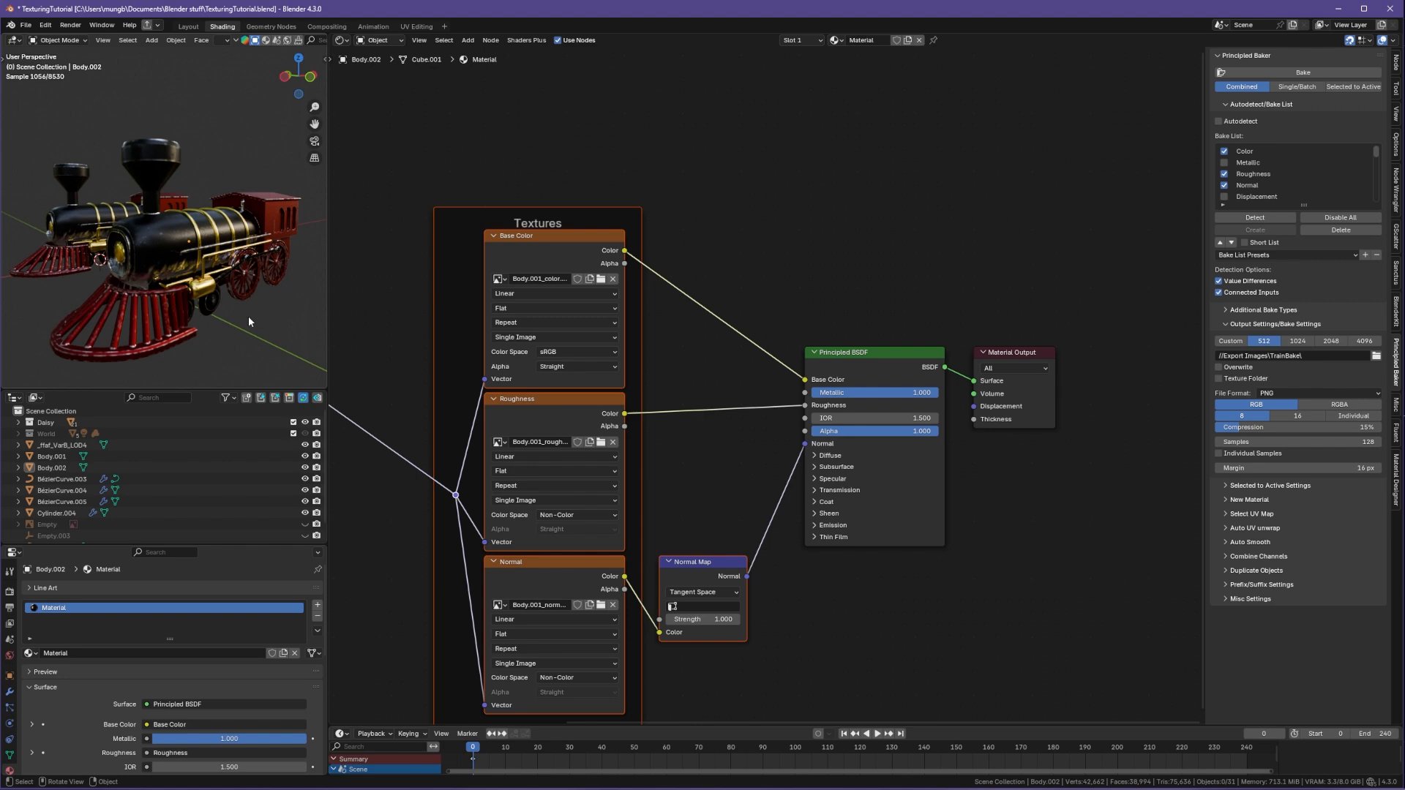
Step: Select the original body and then the duplicate again to compare their materials
ctrl+shift+click(571, 260)
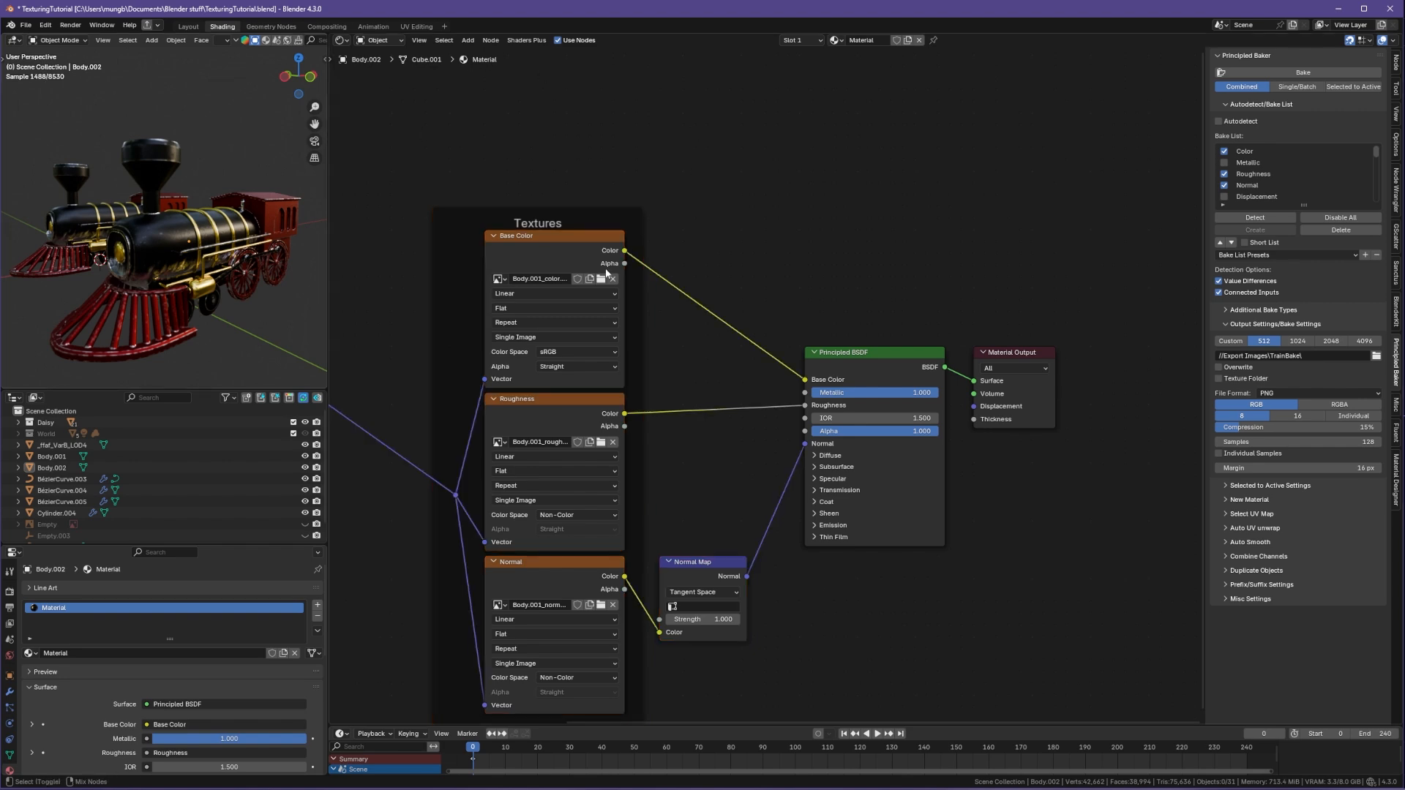
middle_drag(219, 336, 157, 266)
click(240, 277)
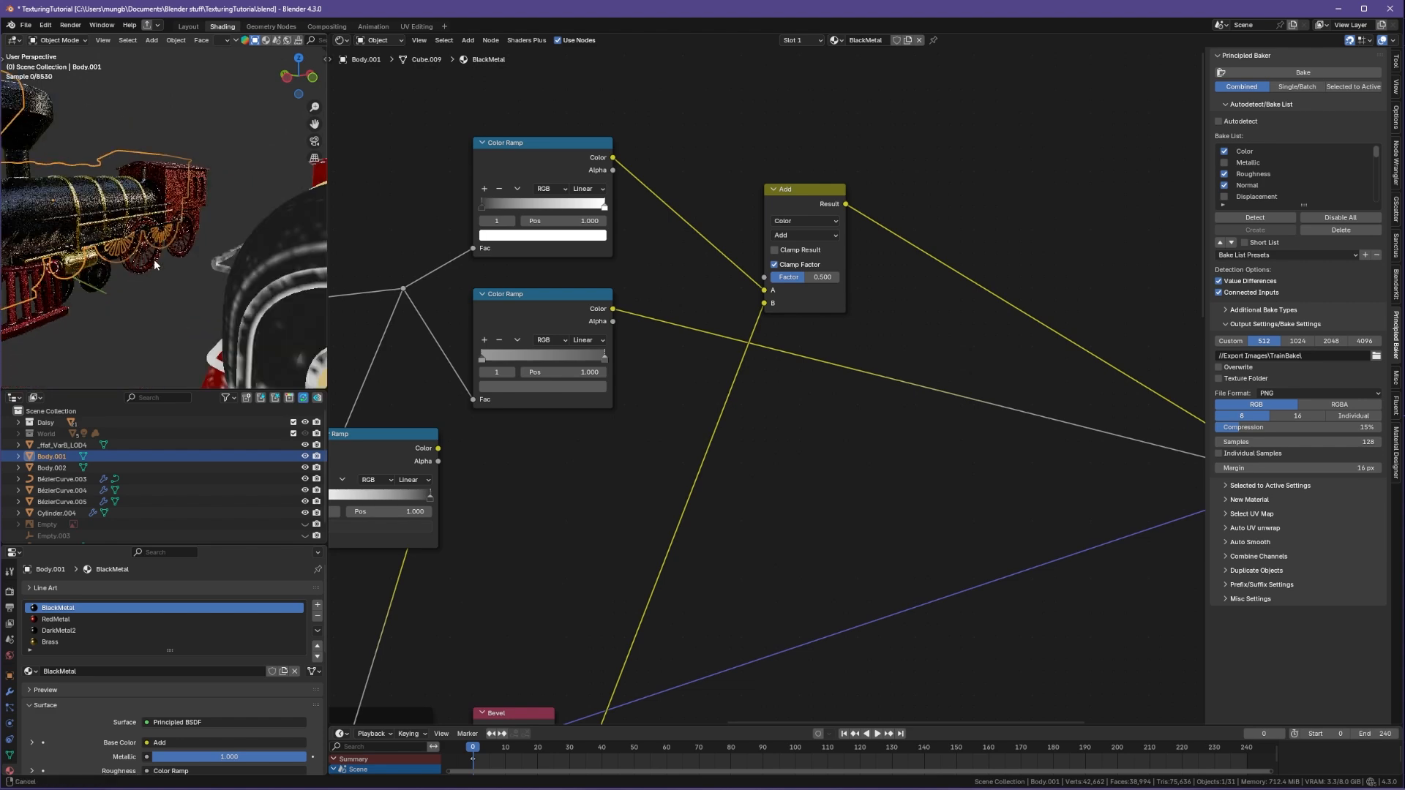
scroll(157, 266, down, 3)
click(161, 265)
Step: Preview the Base Color image texture directly on the duplicate, then restore the Principled BSDF output
ctrl+shift+click(881, 371)
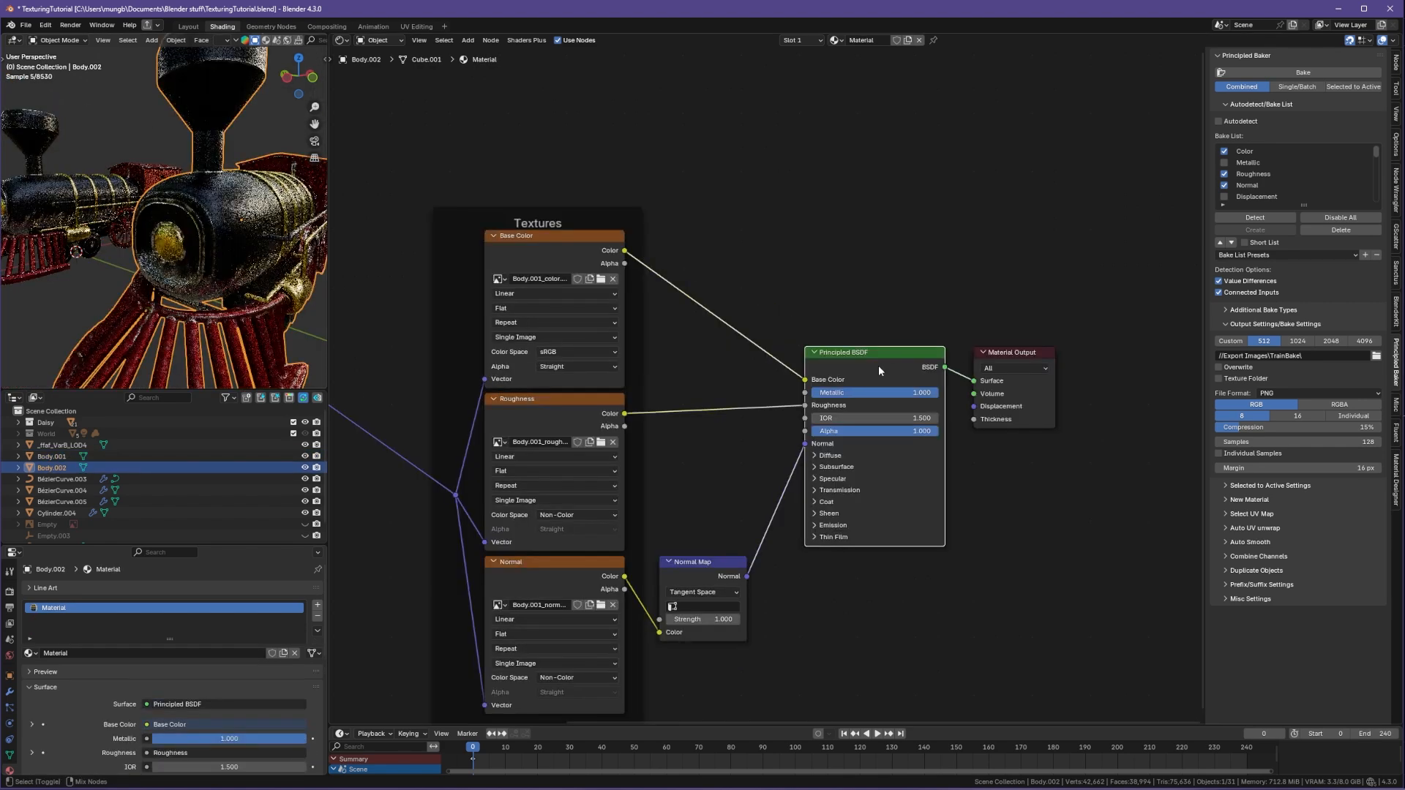
ctrl+shift+click(571, 243)
scroll(165, 304, up, 5)
middle_drag(165, 304, 127, 300)
scroll(126, 300, down, 4)
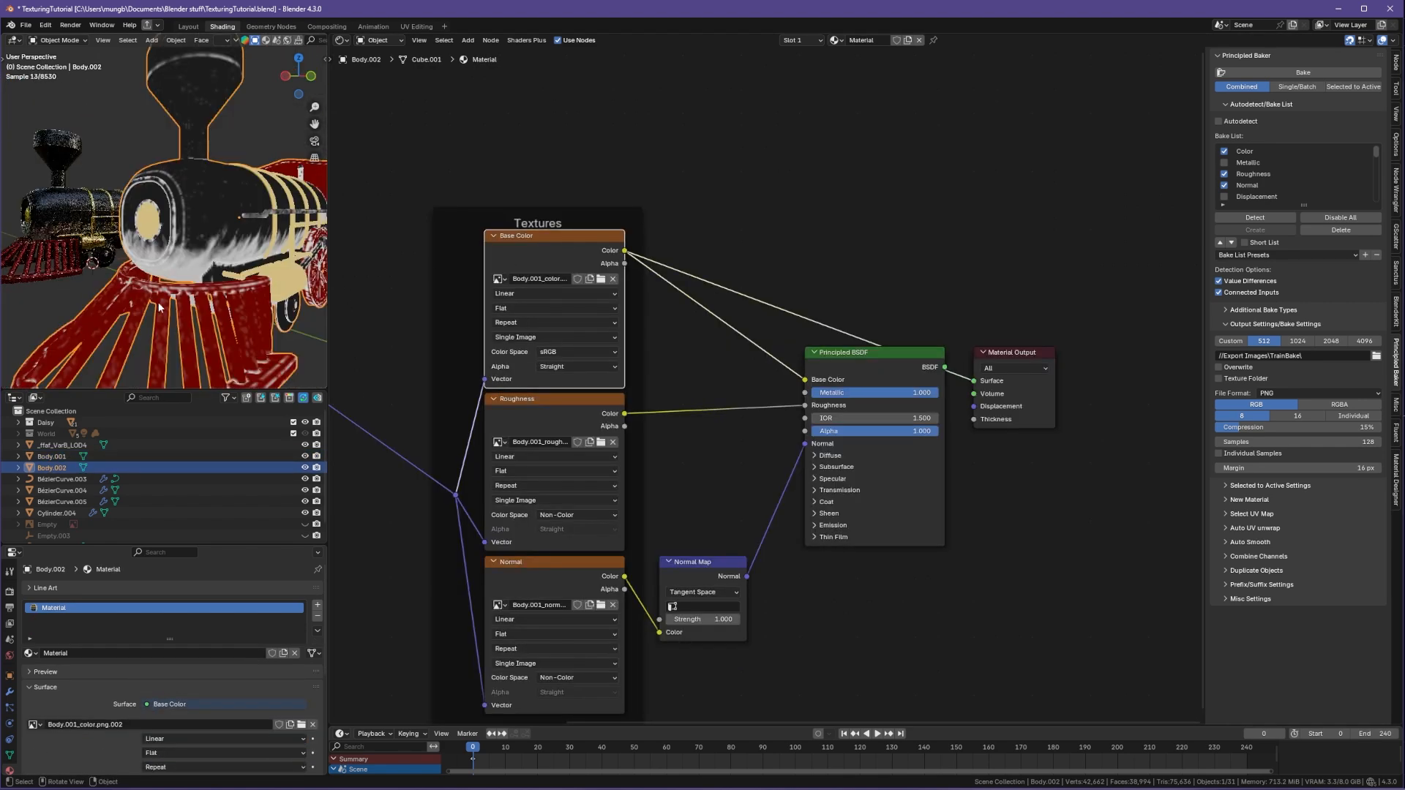
middle_drag(187, 256, 265, 301)
scroll(224, 313, down, 5)
click(924, 370)
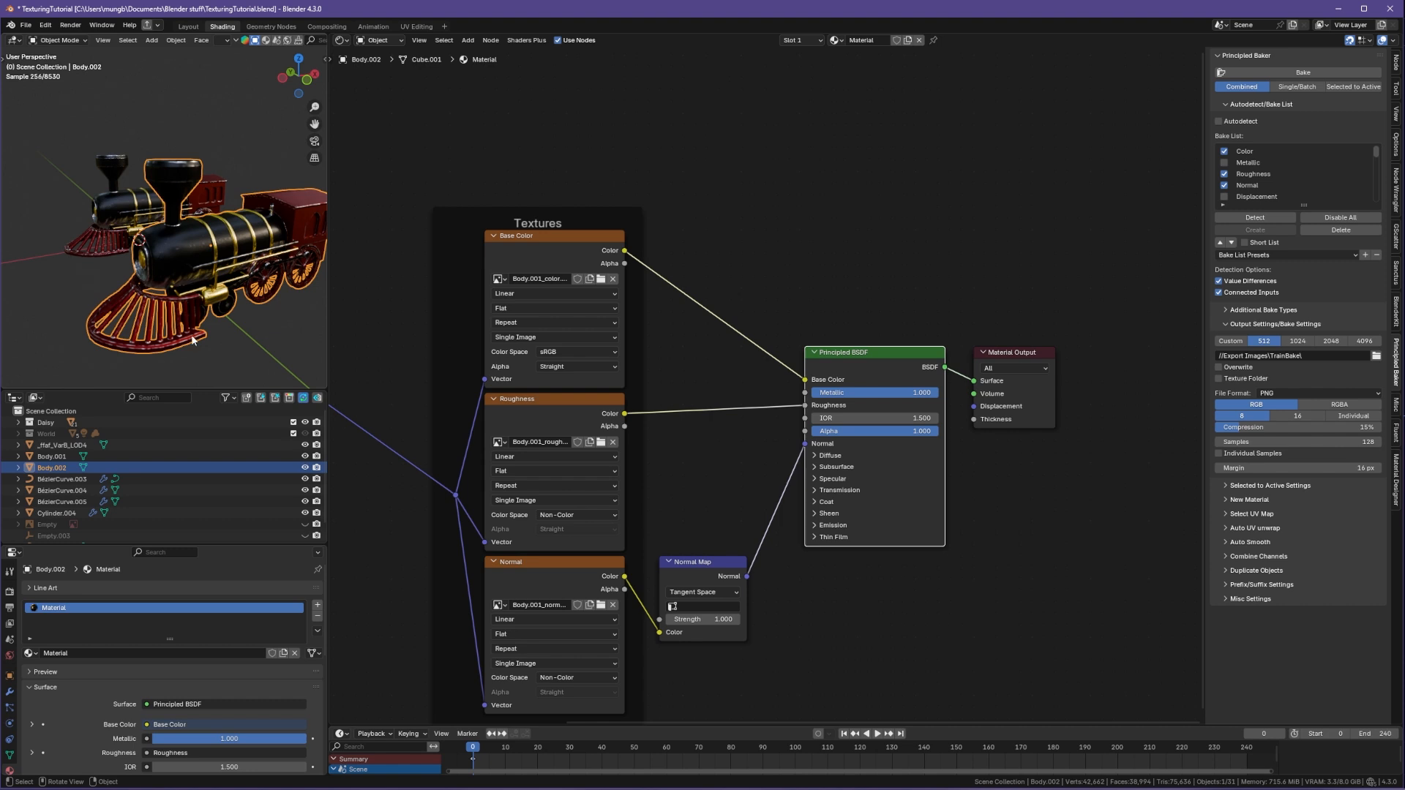
Step: Select the original train body and set the bake resolution to 2048 with 16-bit color depth
middle_drag(193, 340, 218, 343)
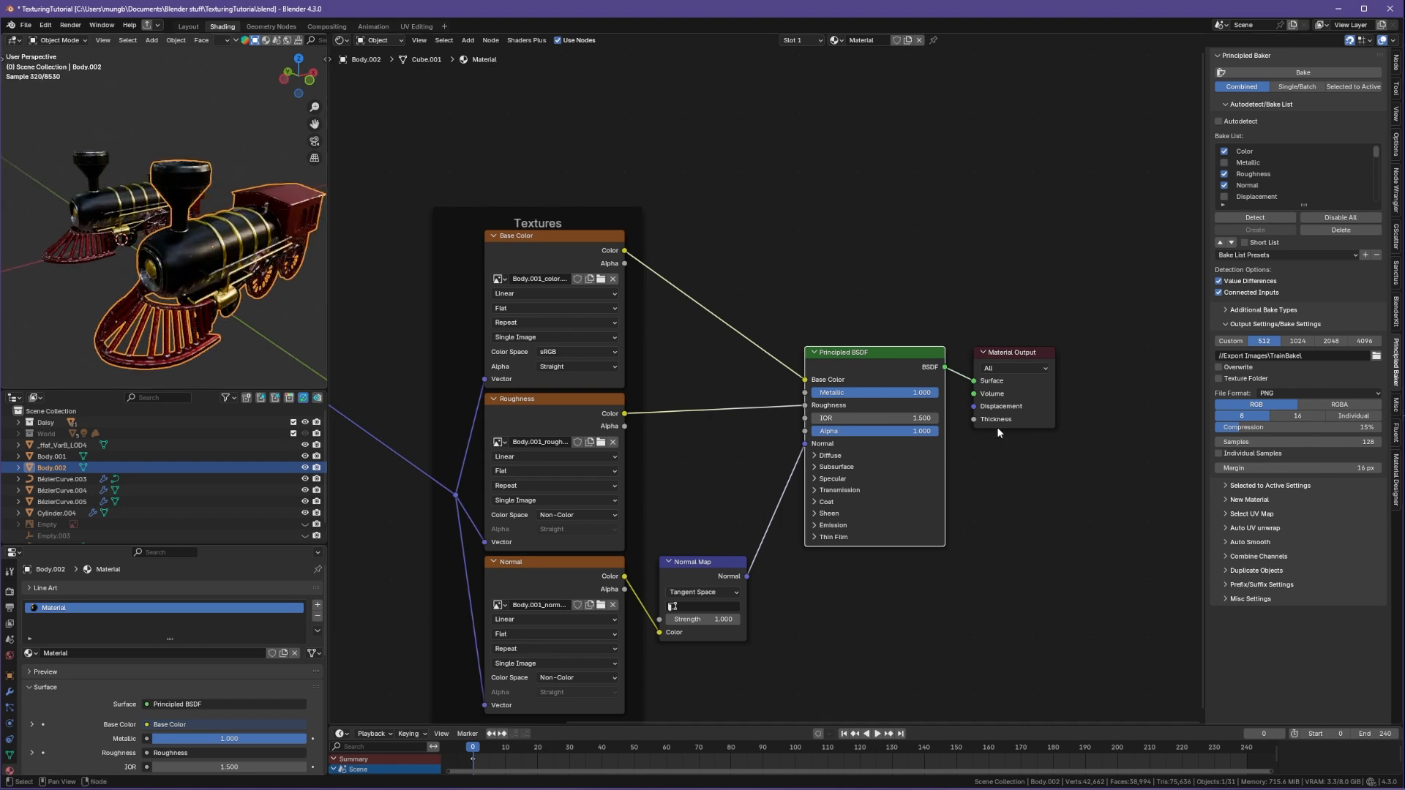
click(76, 214)
middle_drag(667, 384, 798, 395)
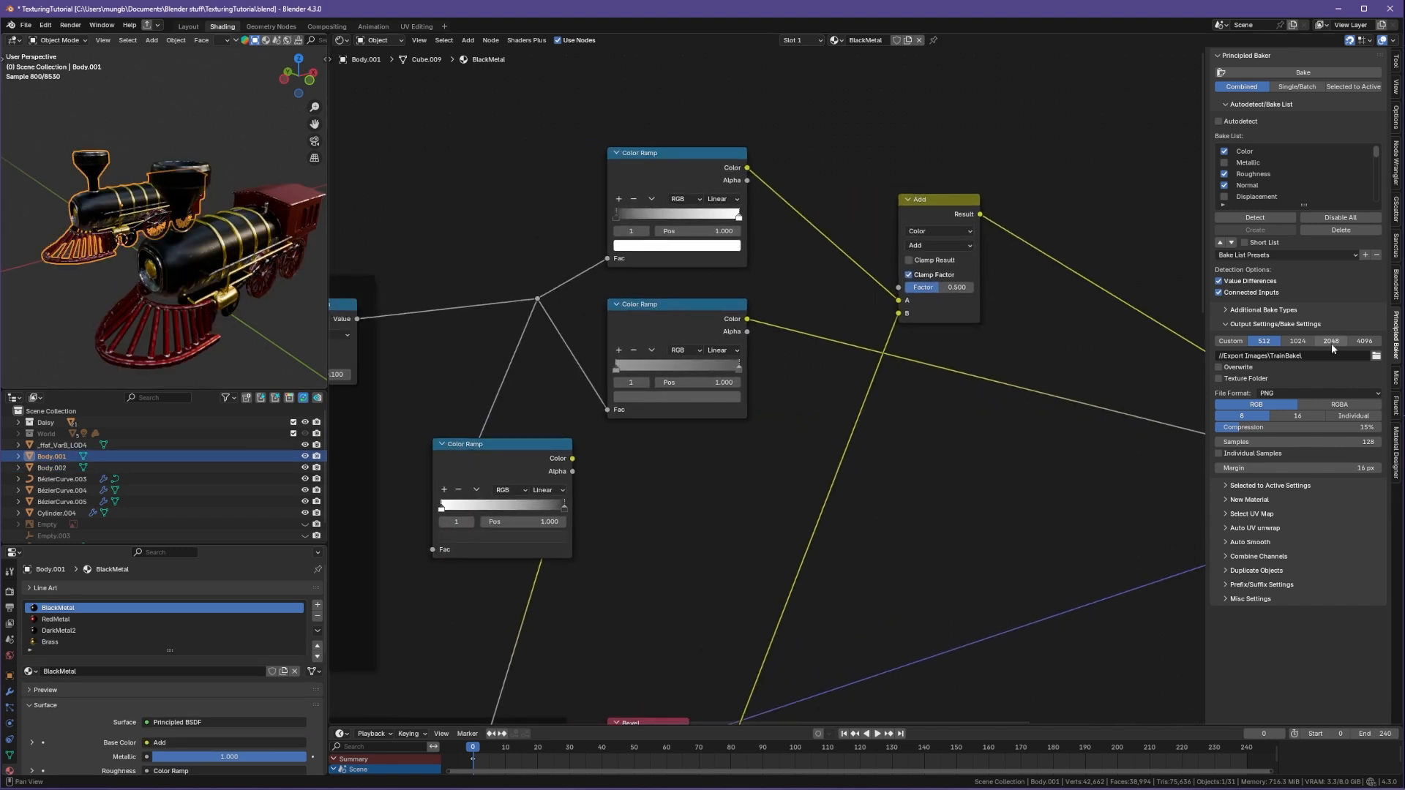
click(1307, 341)
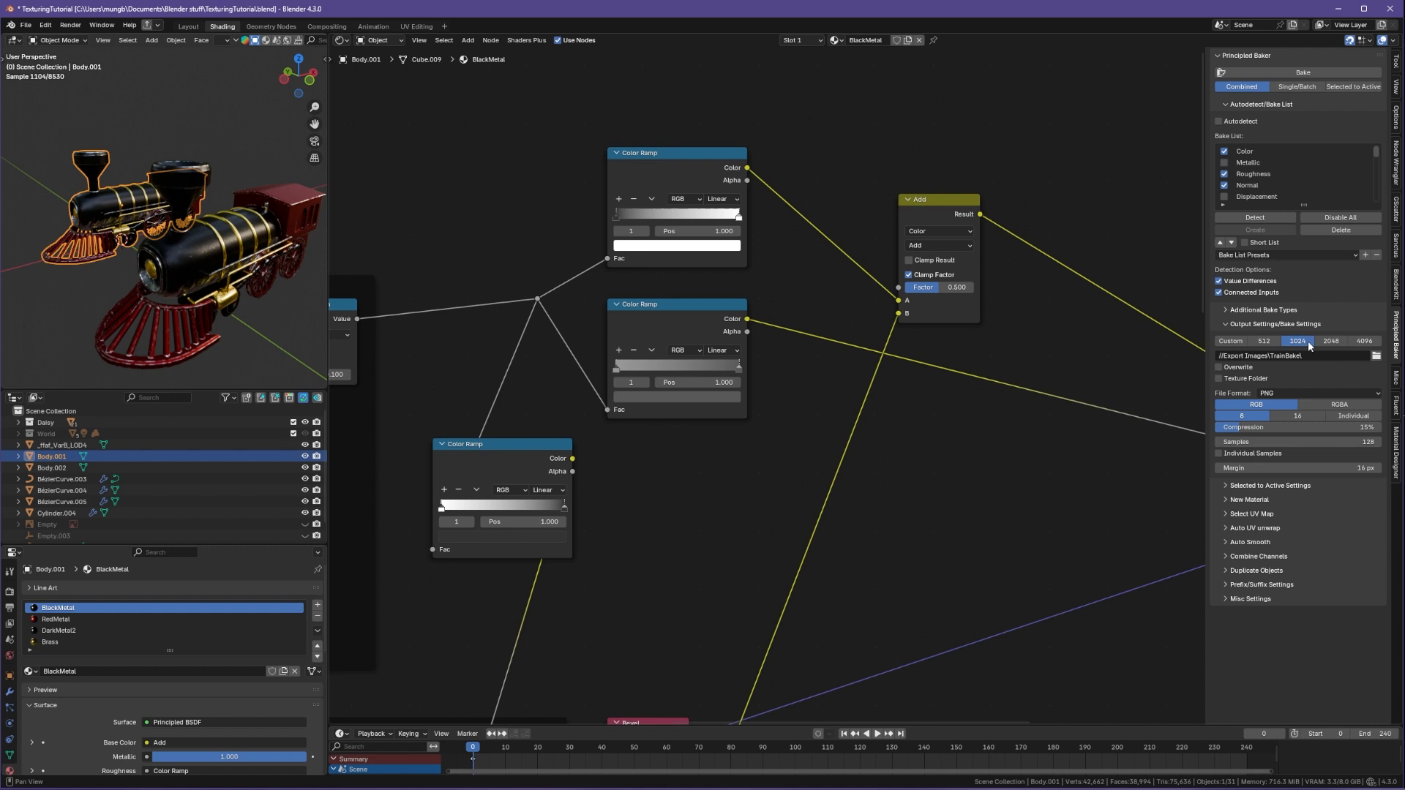
click(1298, 416)
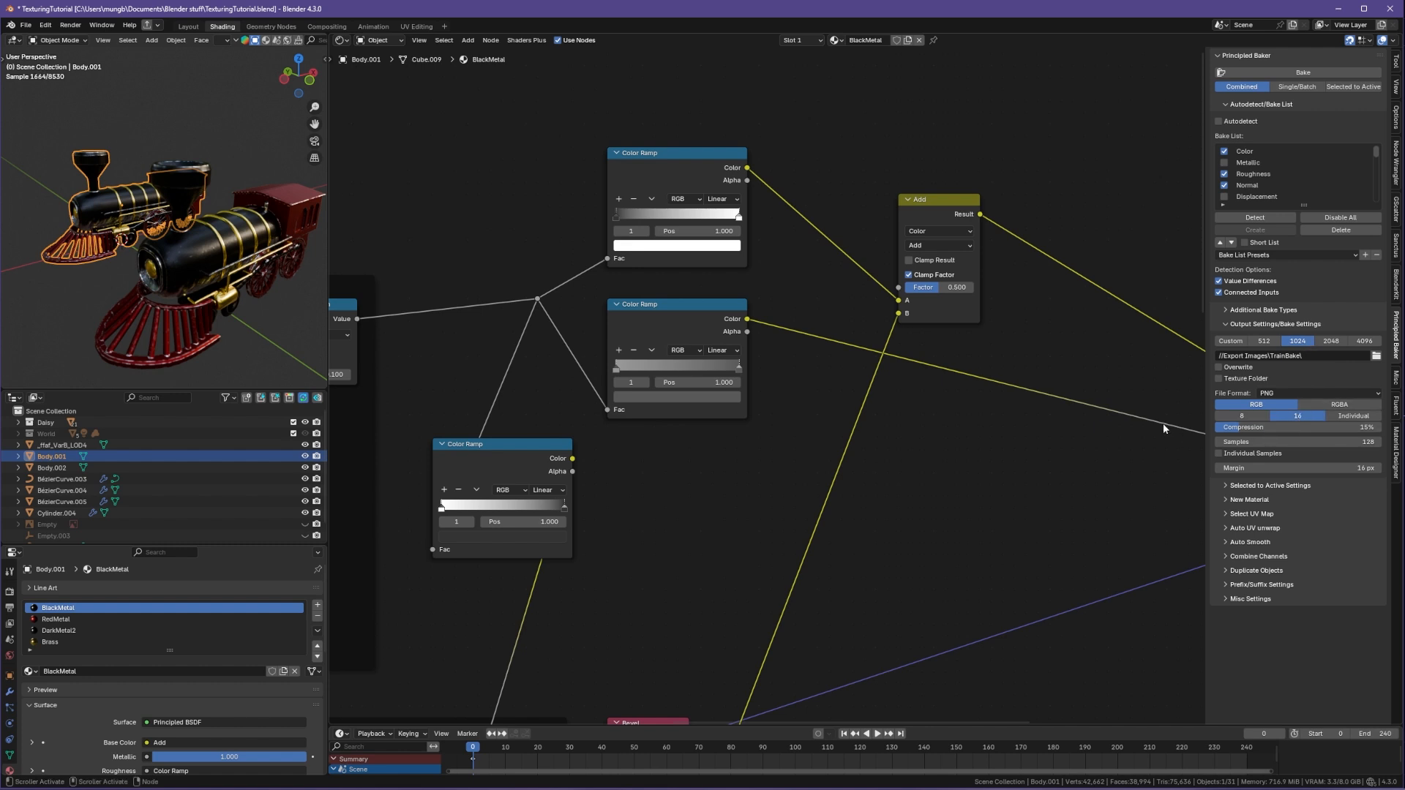
click(1331, 341)
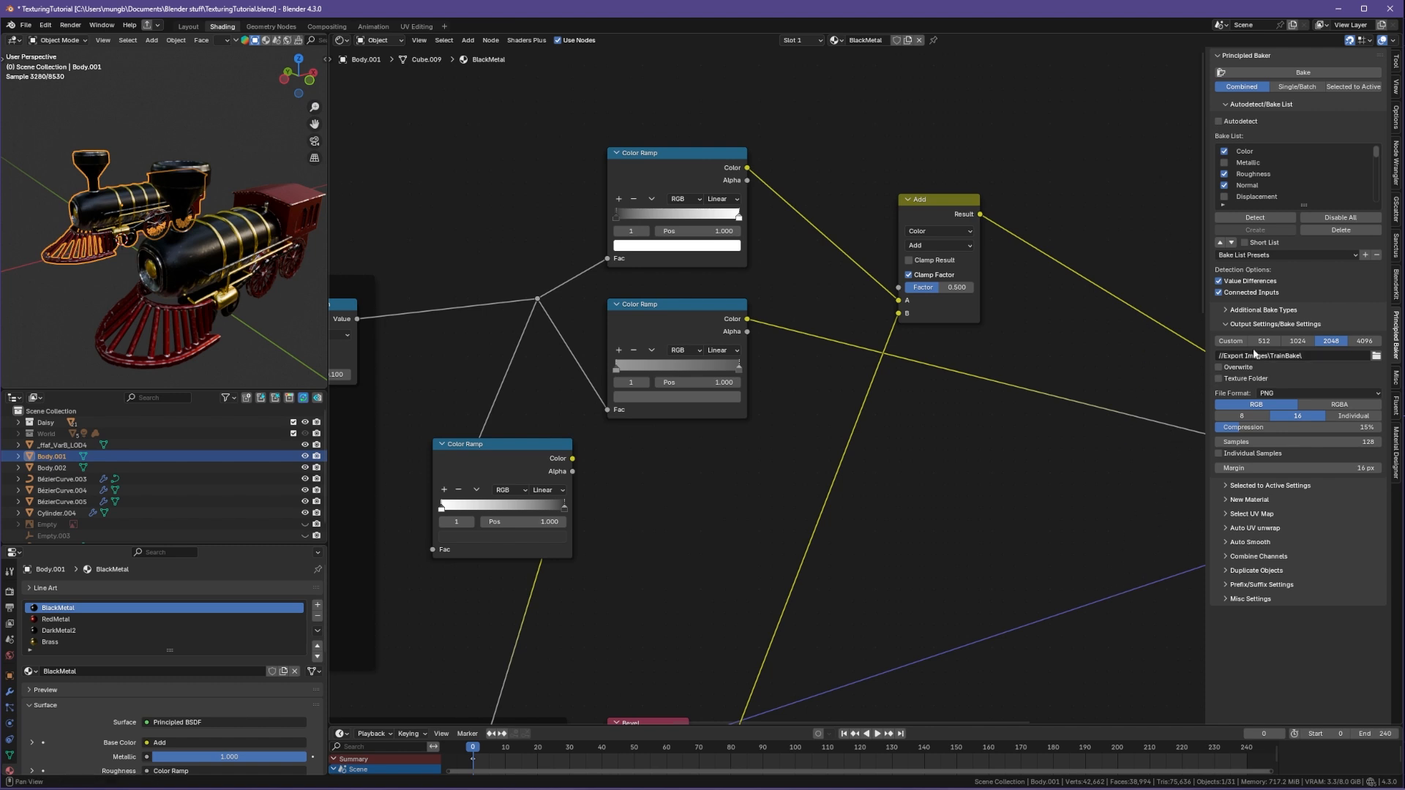
Step: Set the bake samples to 256
click(1309, 395)
click(1292, 442)
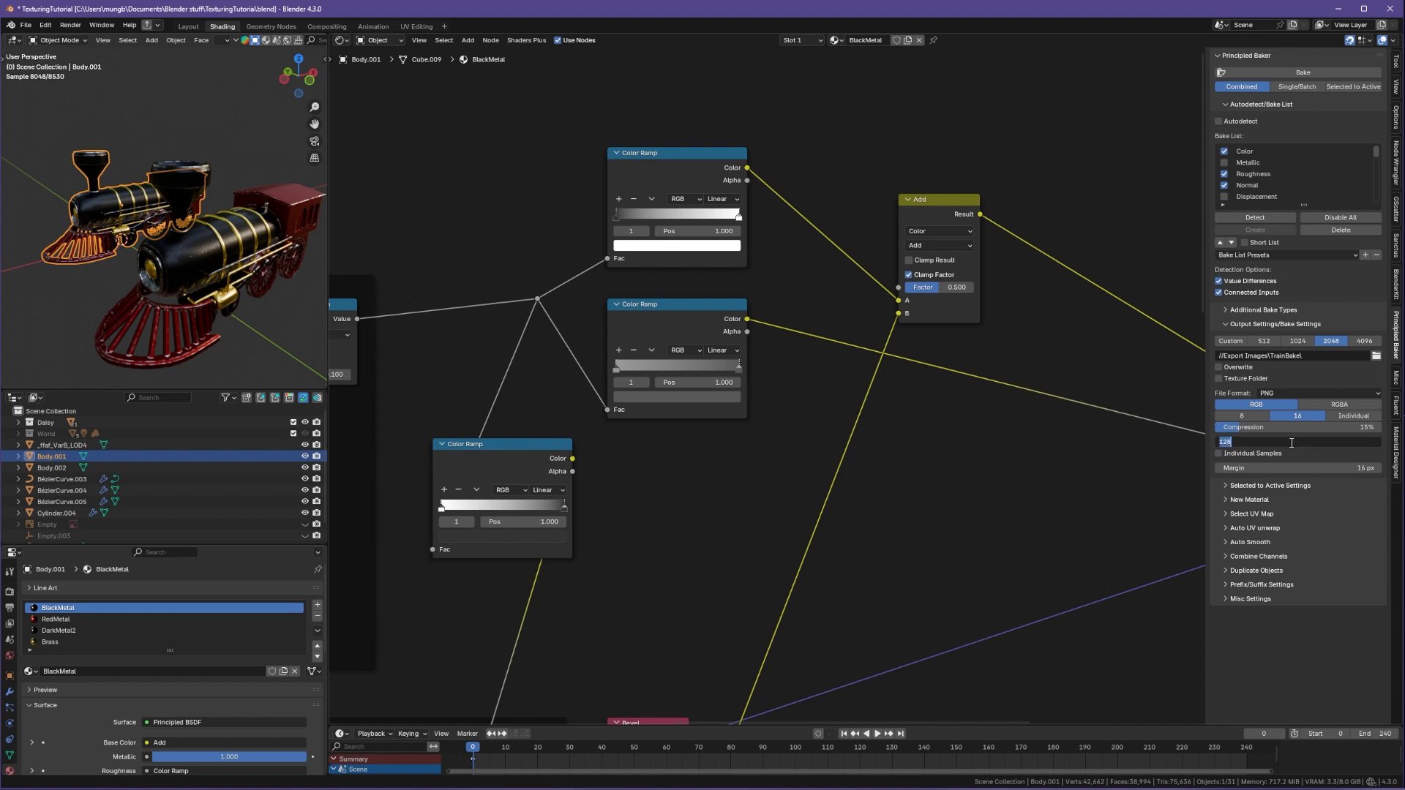
text(51)
key(BackSpace)
key(BackSpace)
text(256)
key(Return)
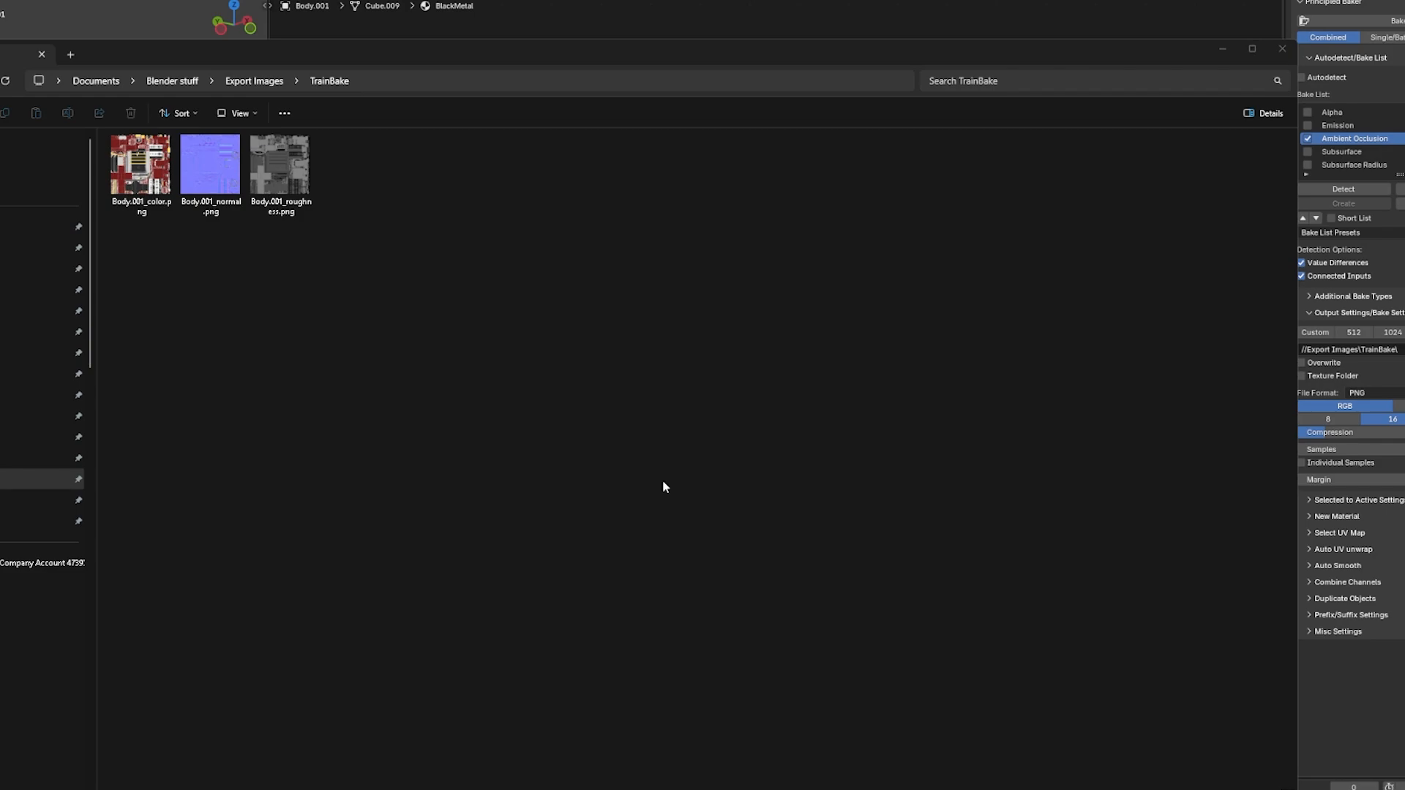
Step: Open the rebaked Body.001_color.png map, zoom in to inspect it, and close the viewer and folder
double_click(140, 164)
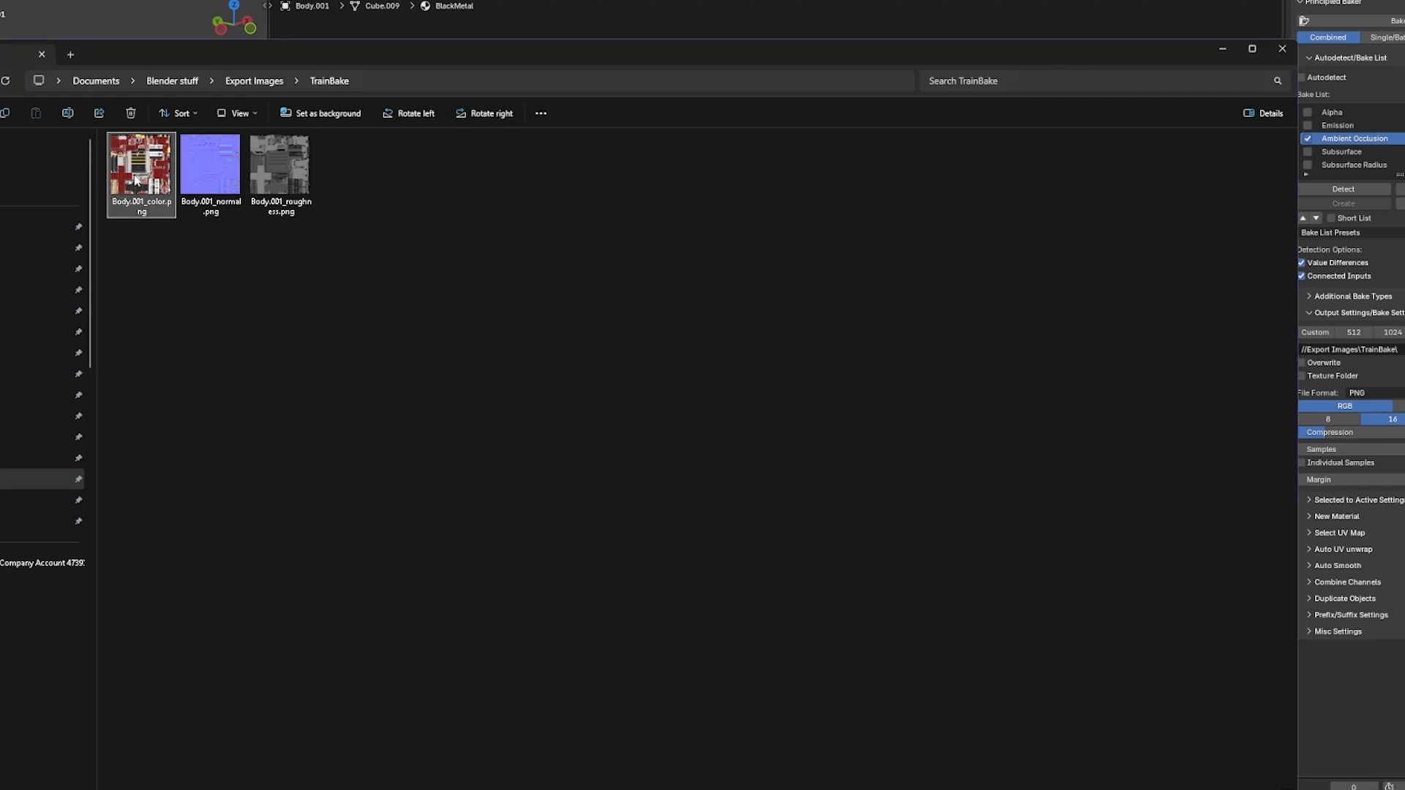
scroll(439, 351, up, 3)
scroll(470, 395, up, 2)
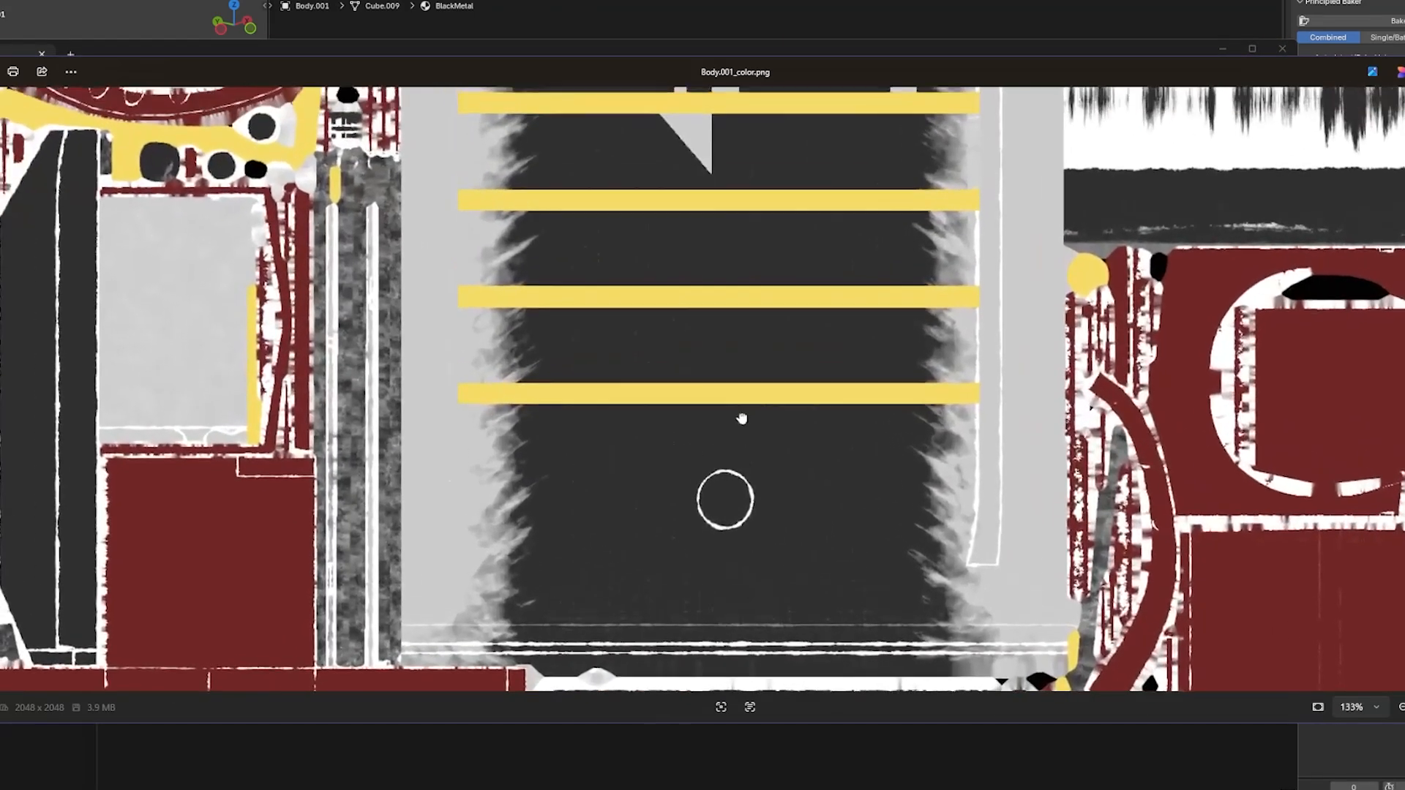
drag(549, 410, 421, 429)
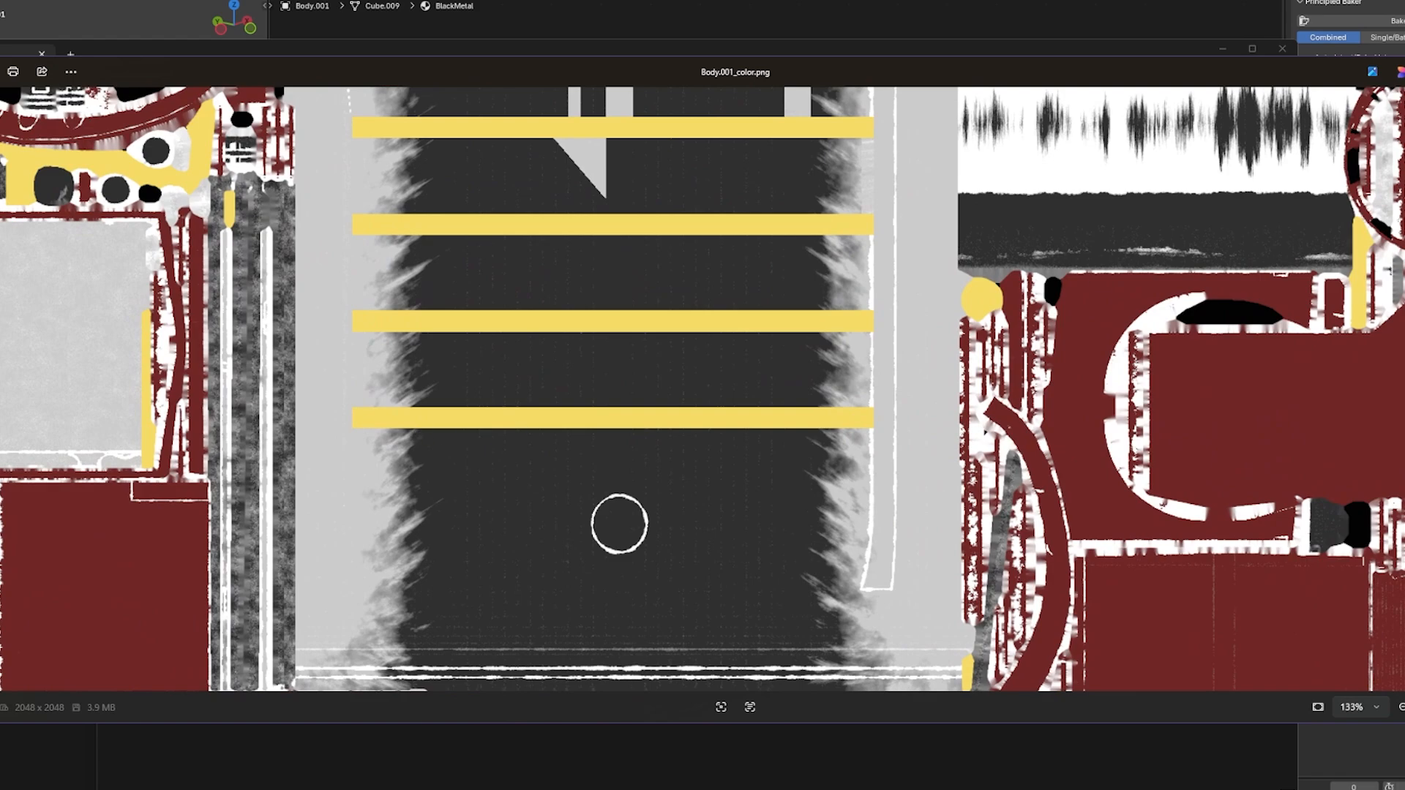
click(1404, 71)
click(894, 14)
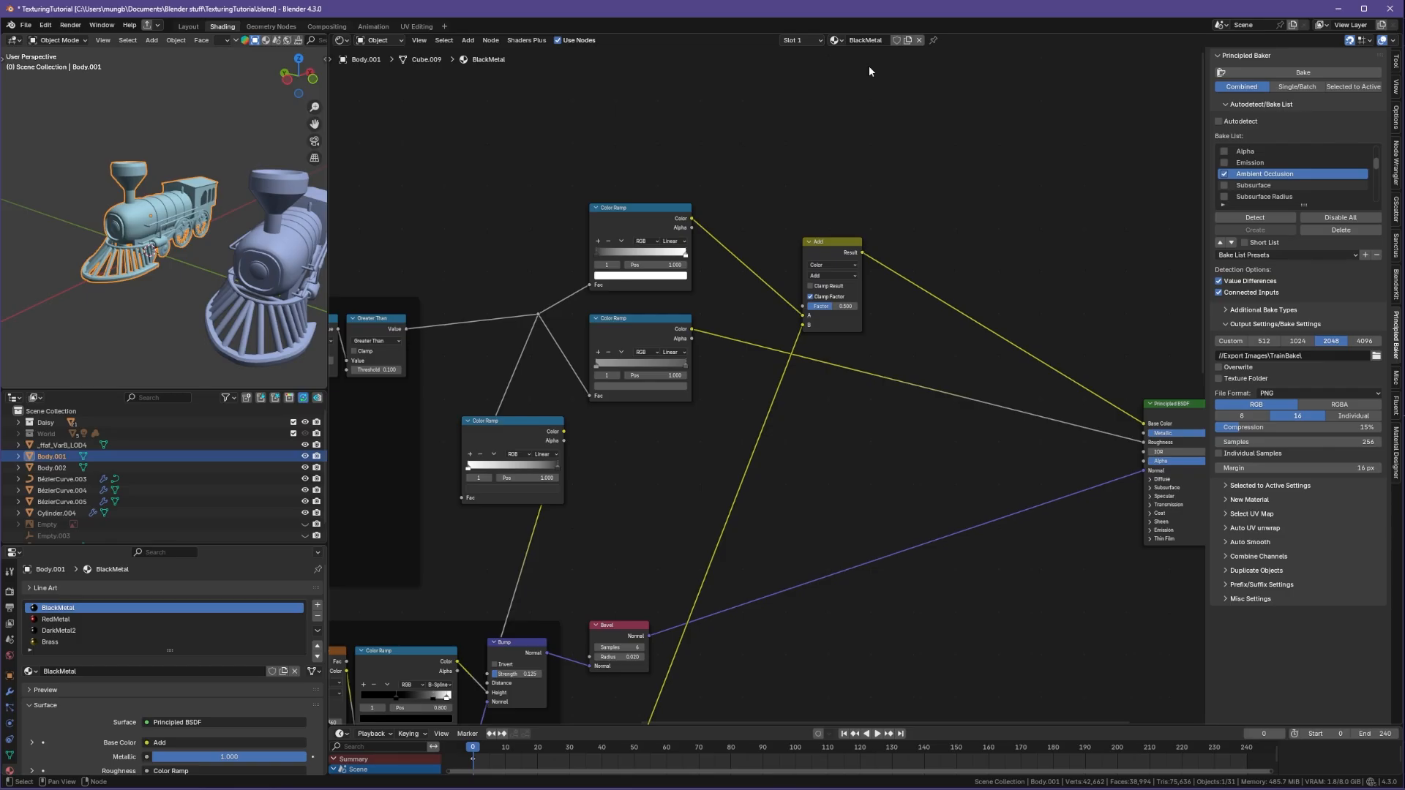
Step: Zoom out the node editor to survey the original body's full procedural node tree
scroll(720, 320, down, 5)
middle_drag(754, 378, 781, 383)
middle_drag(666, 385, 553, 368)
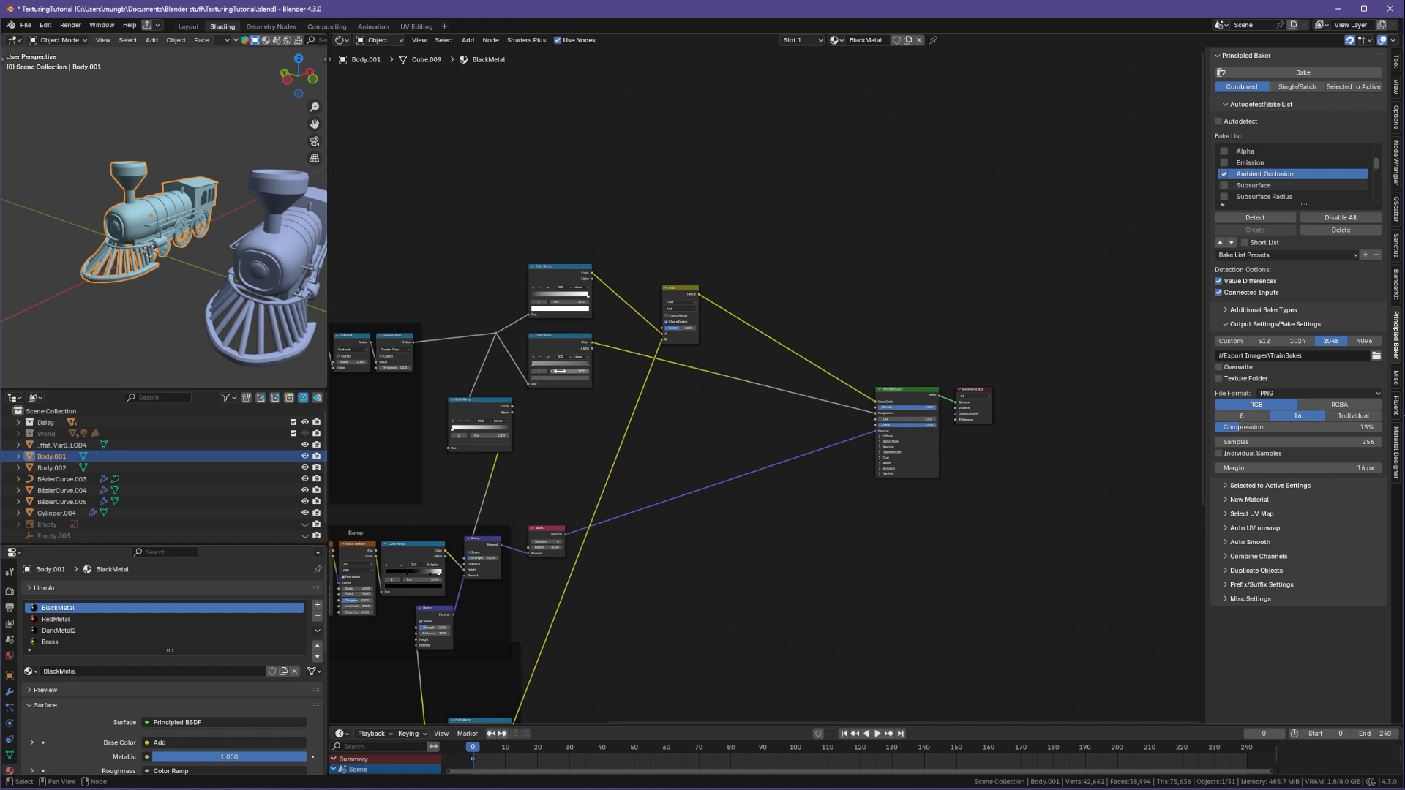
middle_drag(620, 383, 956, 274)
scroll(1003, 406, down, 1)
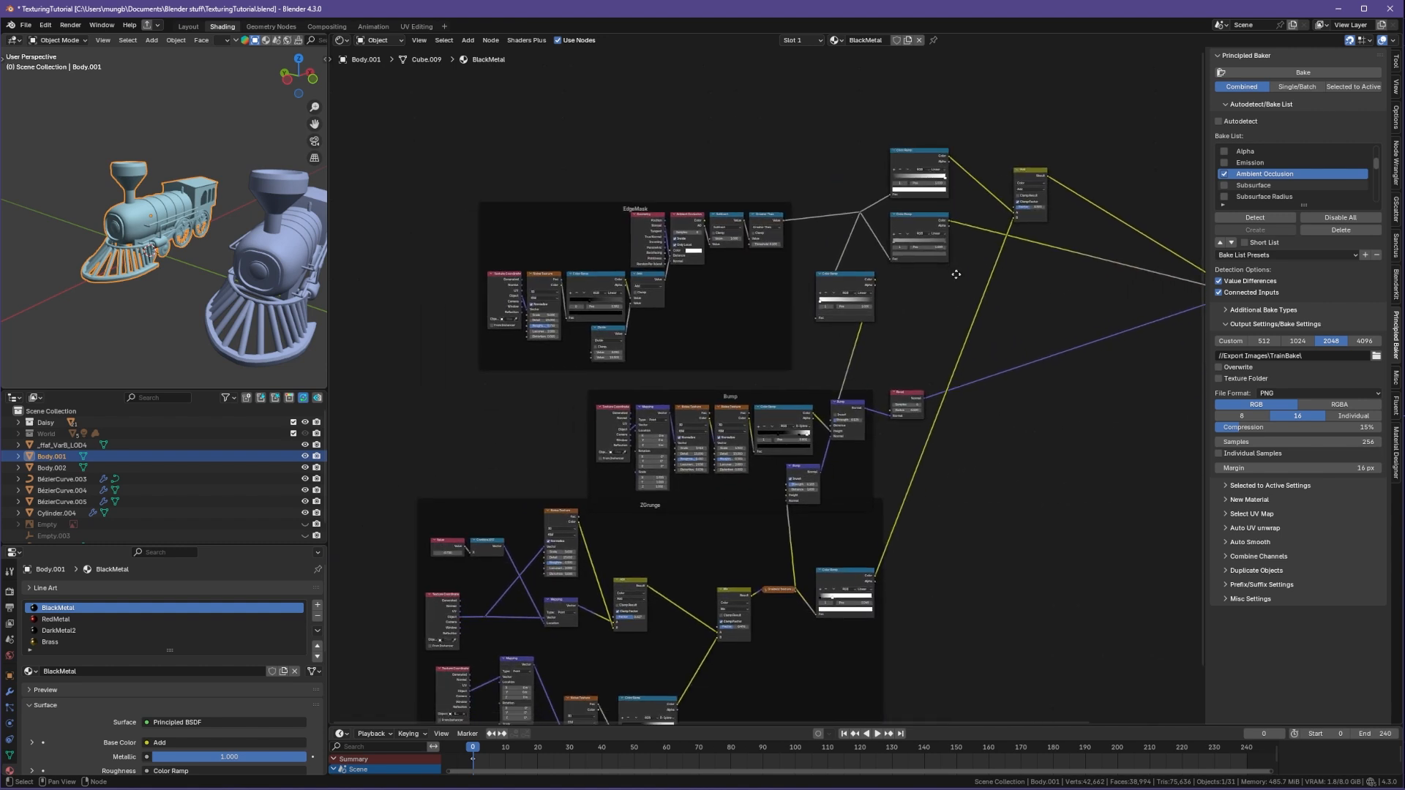
middle_drag(968, 327, 952, 351)
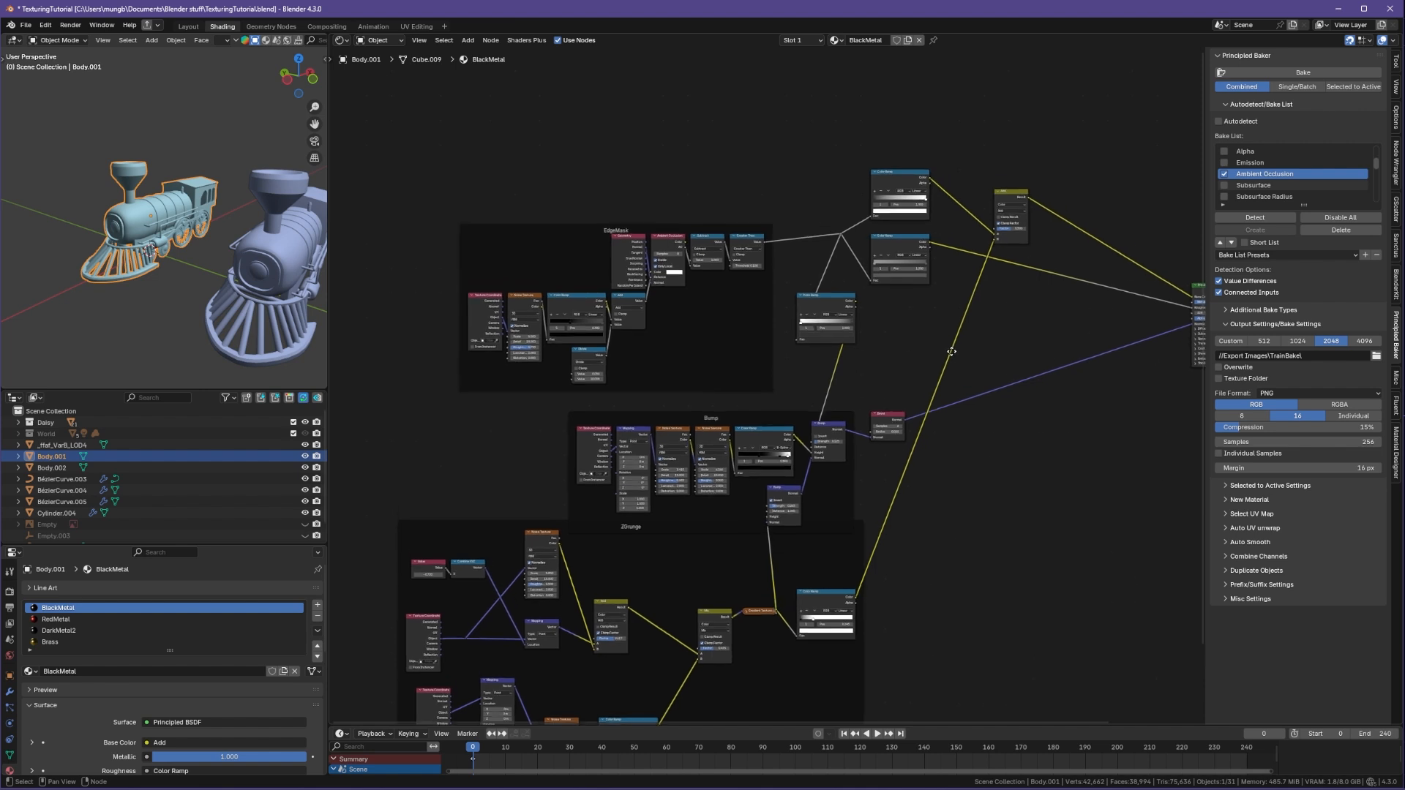
Step: Switch to material preview shading and orbit to inspect the original and duplicated train bodies side by side
key(z)
click(179, 330)
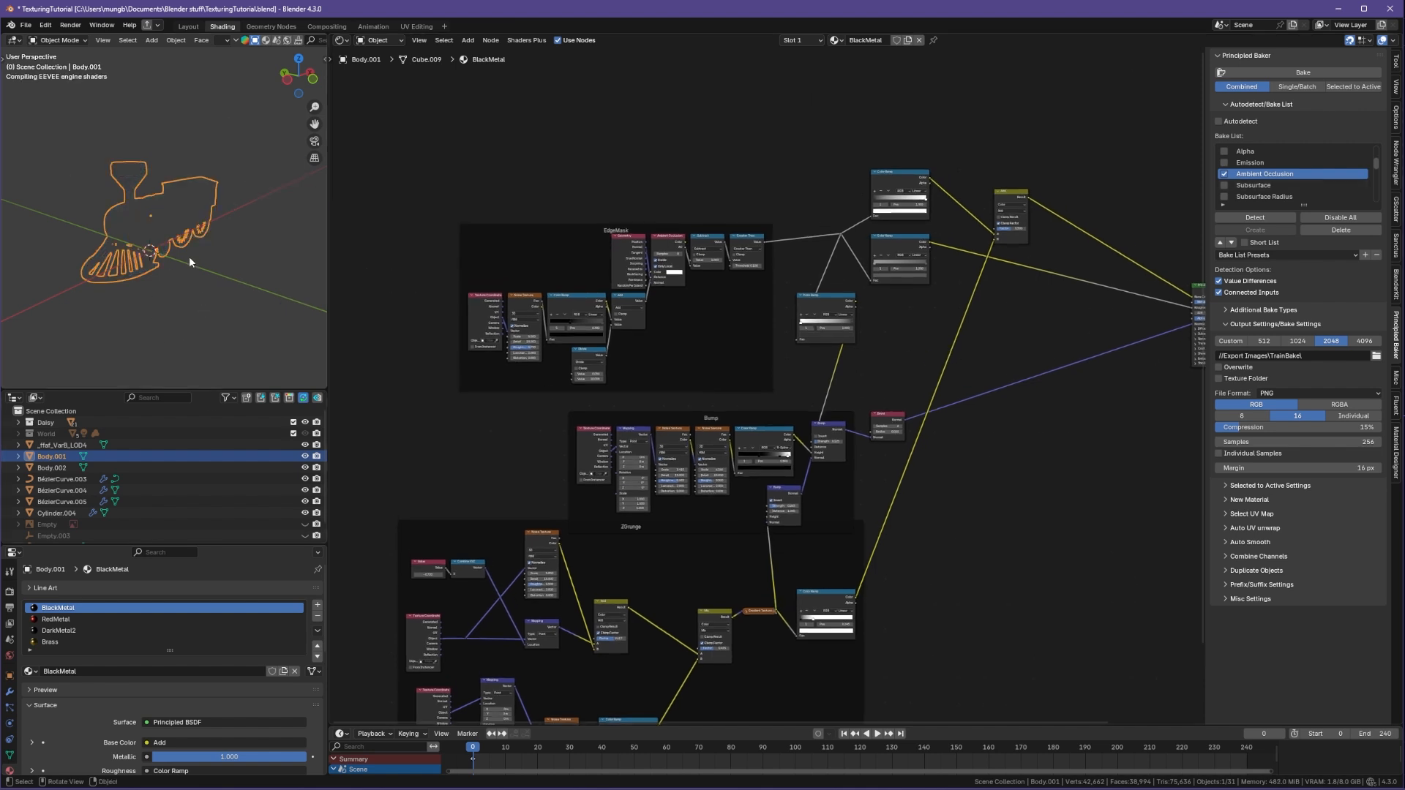
mouse_move(190, 258)
middle_down()
mouse_move(206, 241)
mouse_move(145, 226)
middle_up()
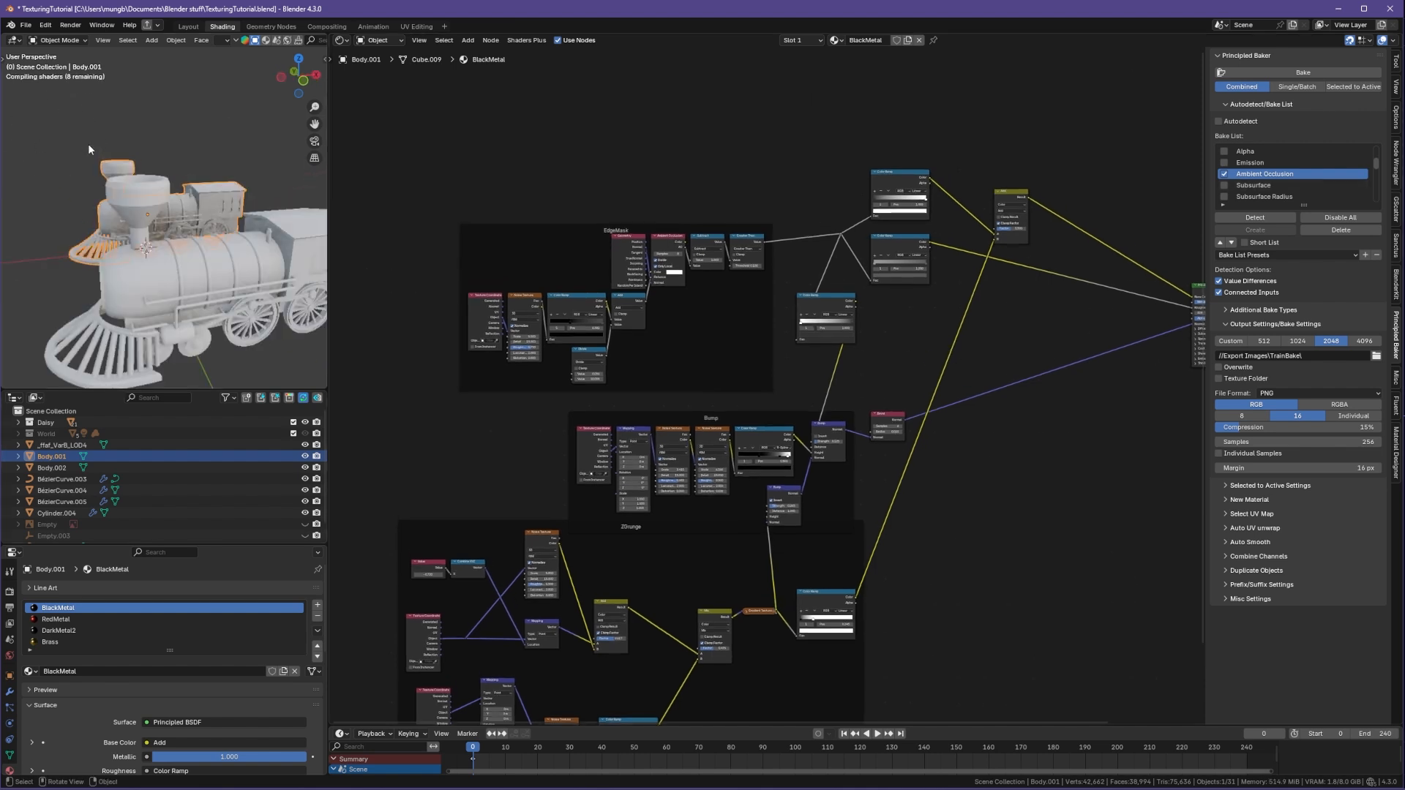
middle_drag(88, 143, 188, 292)
scroll(225, 263, up, 4)
scroll(202, 224, down, 2)
middle_drag(203, 226, 157, 250)
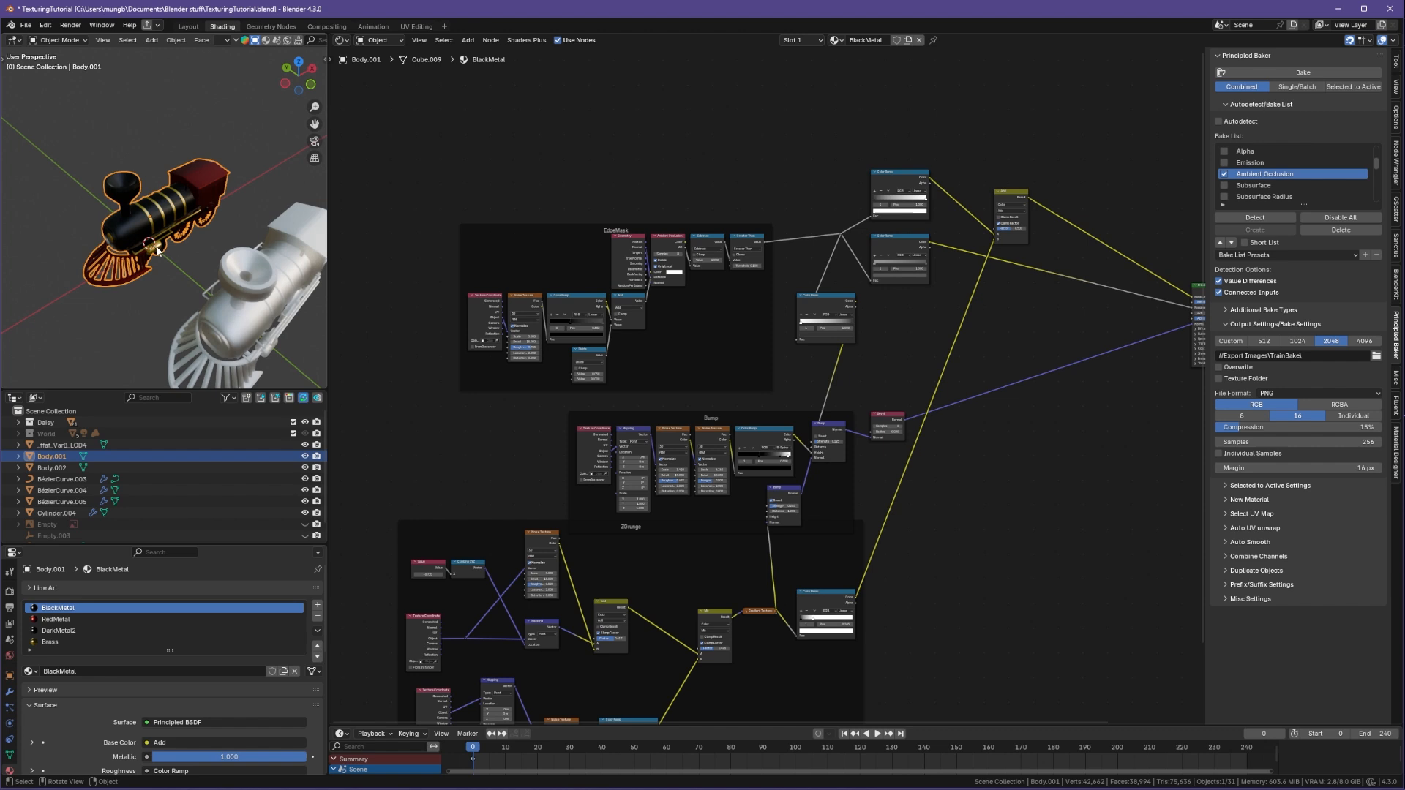
click(218, 281)
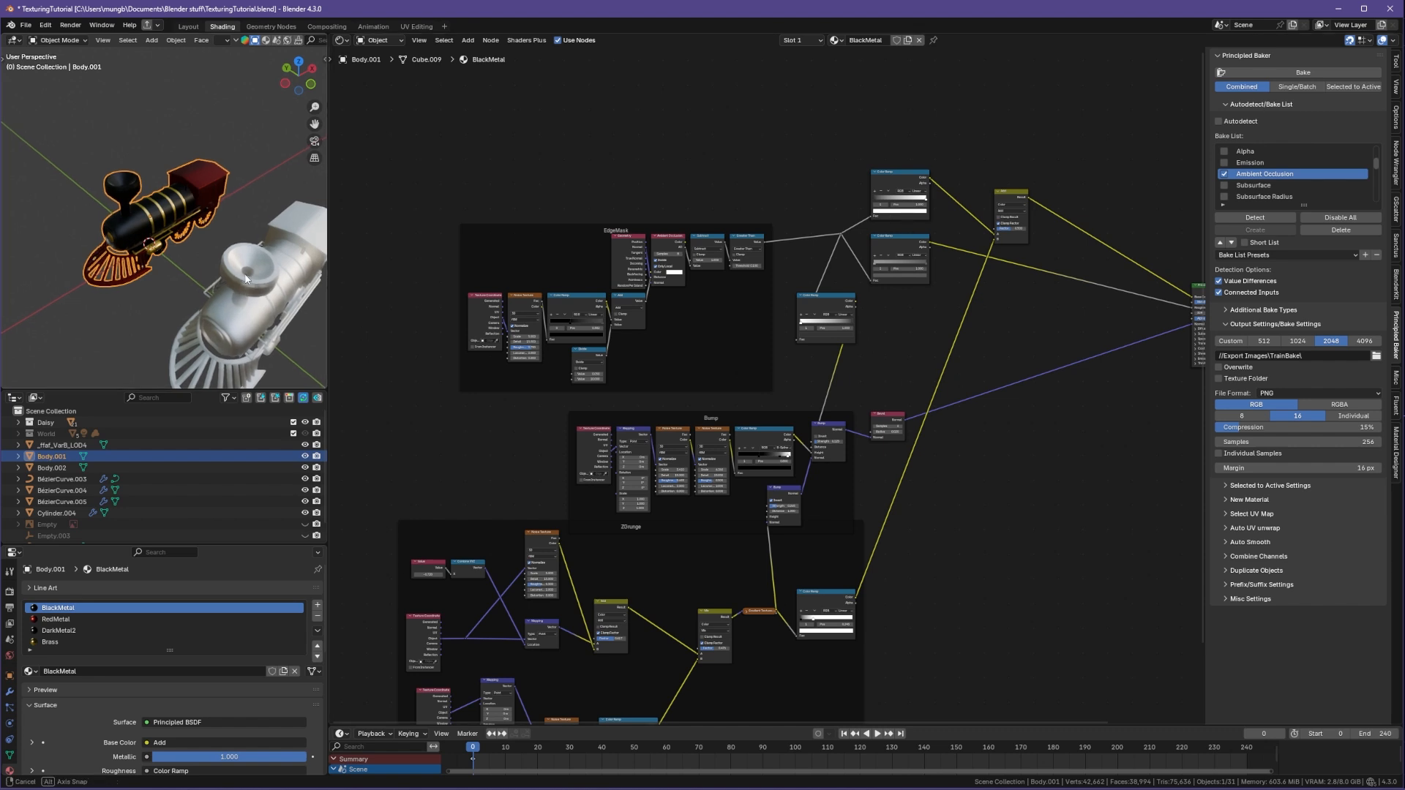
Step: Select the duplicated body and build its material from the rebaked Body.001 color, normal and roughness maps using Principled Texture Setup
middle_drag(218, 281, 205, 272)
click(801, 337)
key(ctrl+shift+t)
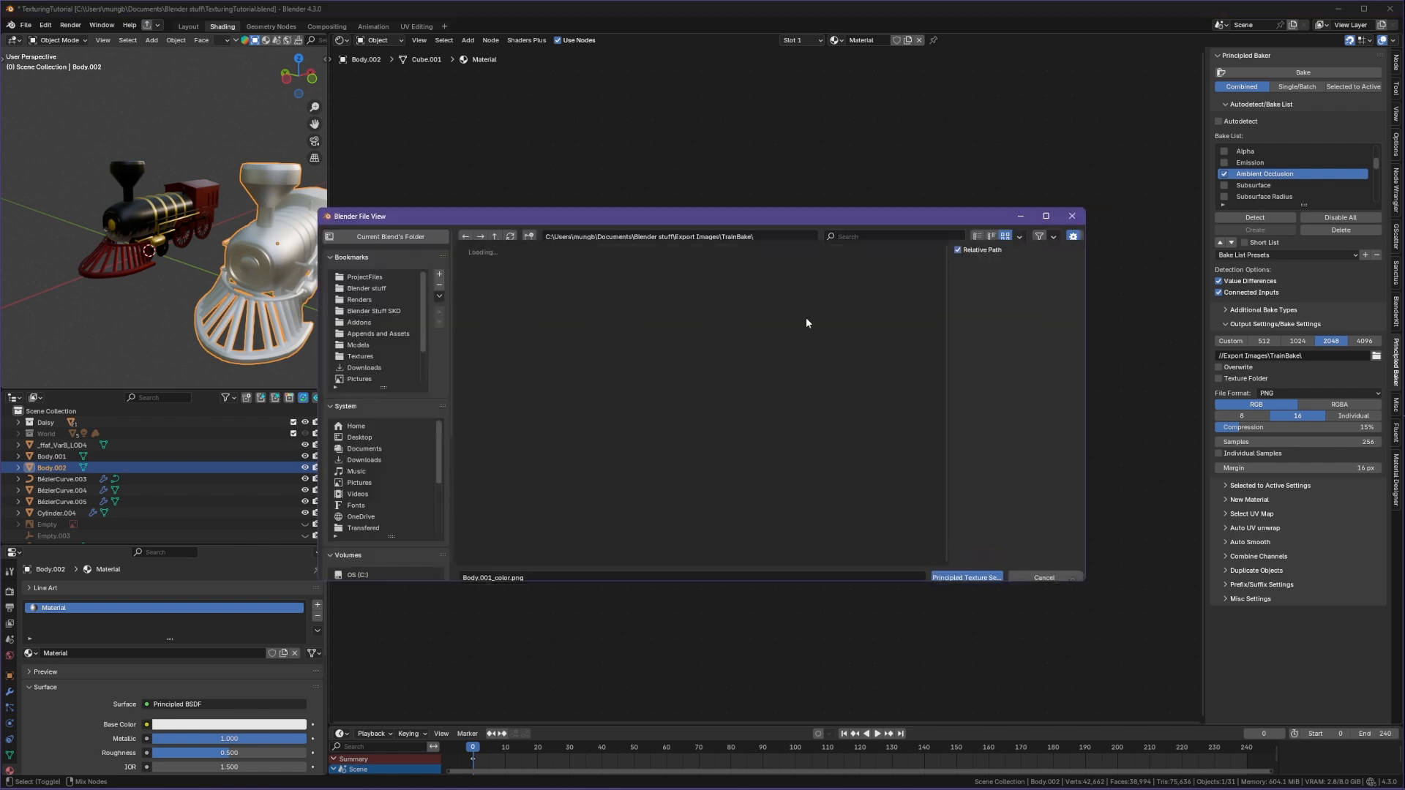
drag(794, 408, 460, 321)
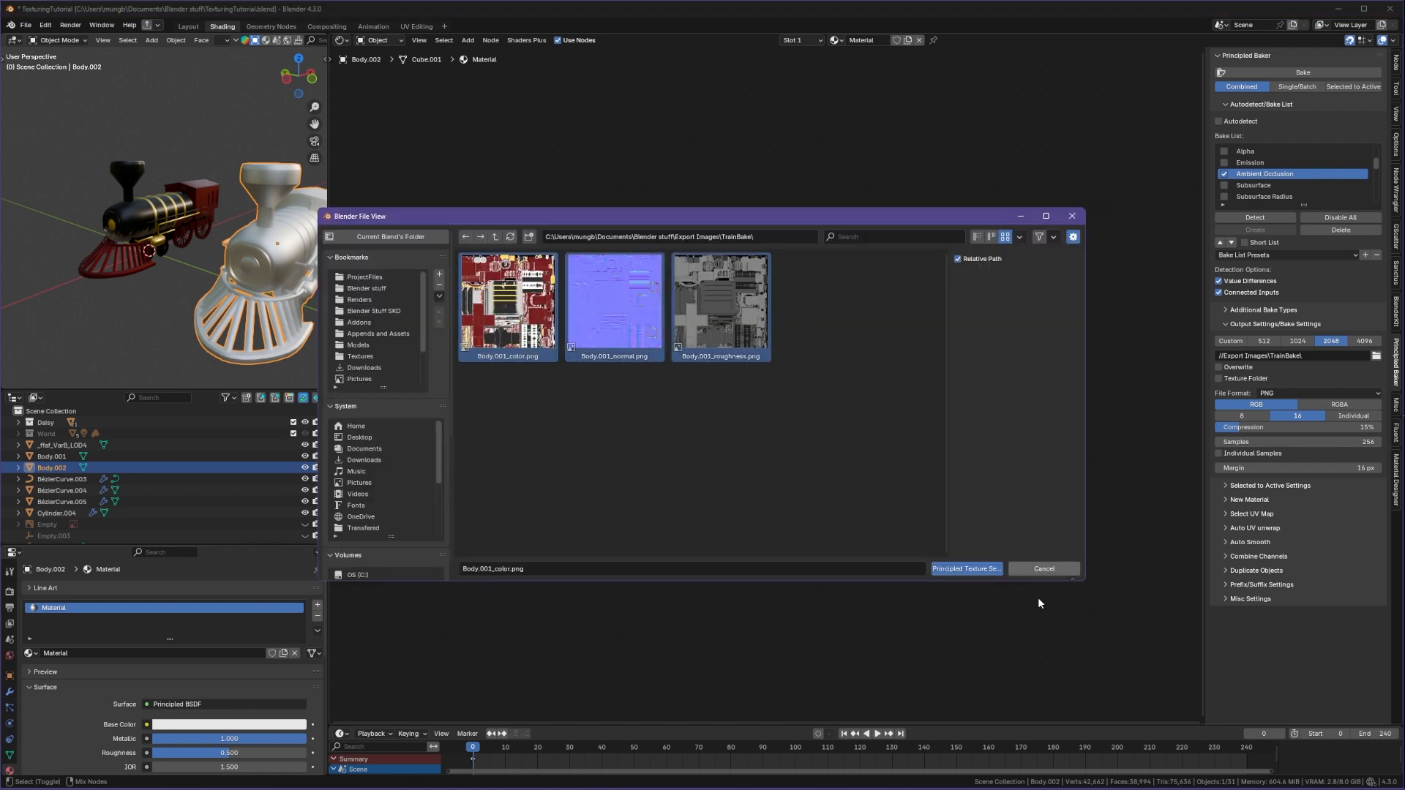
click(968, 570)
Step: Zoom and orbit around the duplicated train body to inspect the rebaked textures up close
shift+middle_drag(245, 276, 223, 315)
click(243, 316)
scroll(178, 309, up, 6)
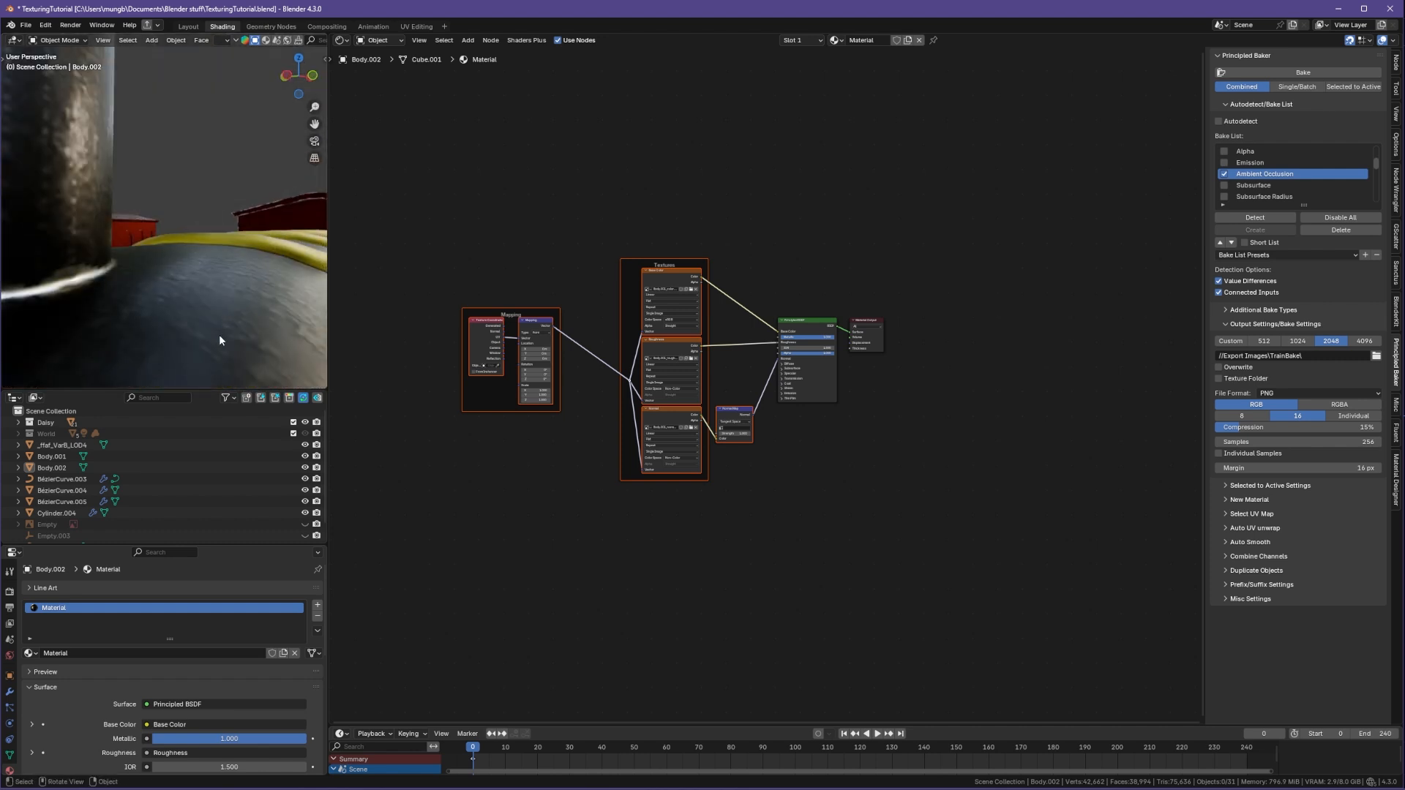
click(607, 451)
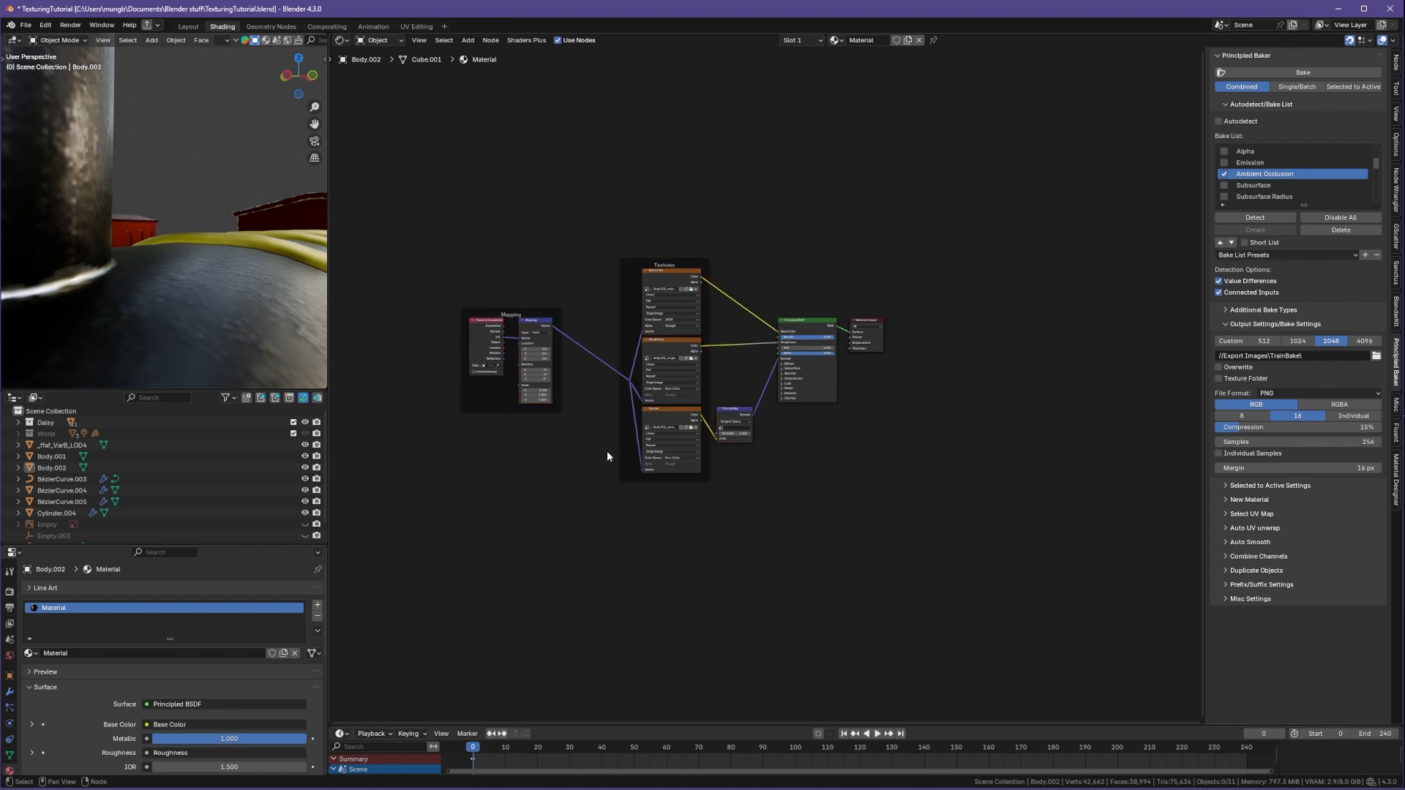
scroll(156, 290, down, 5)
scroll(156, 290, up, 4)
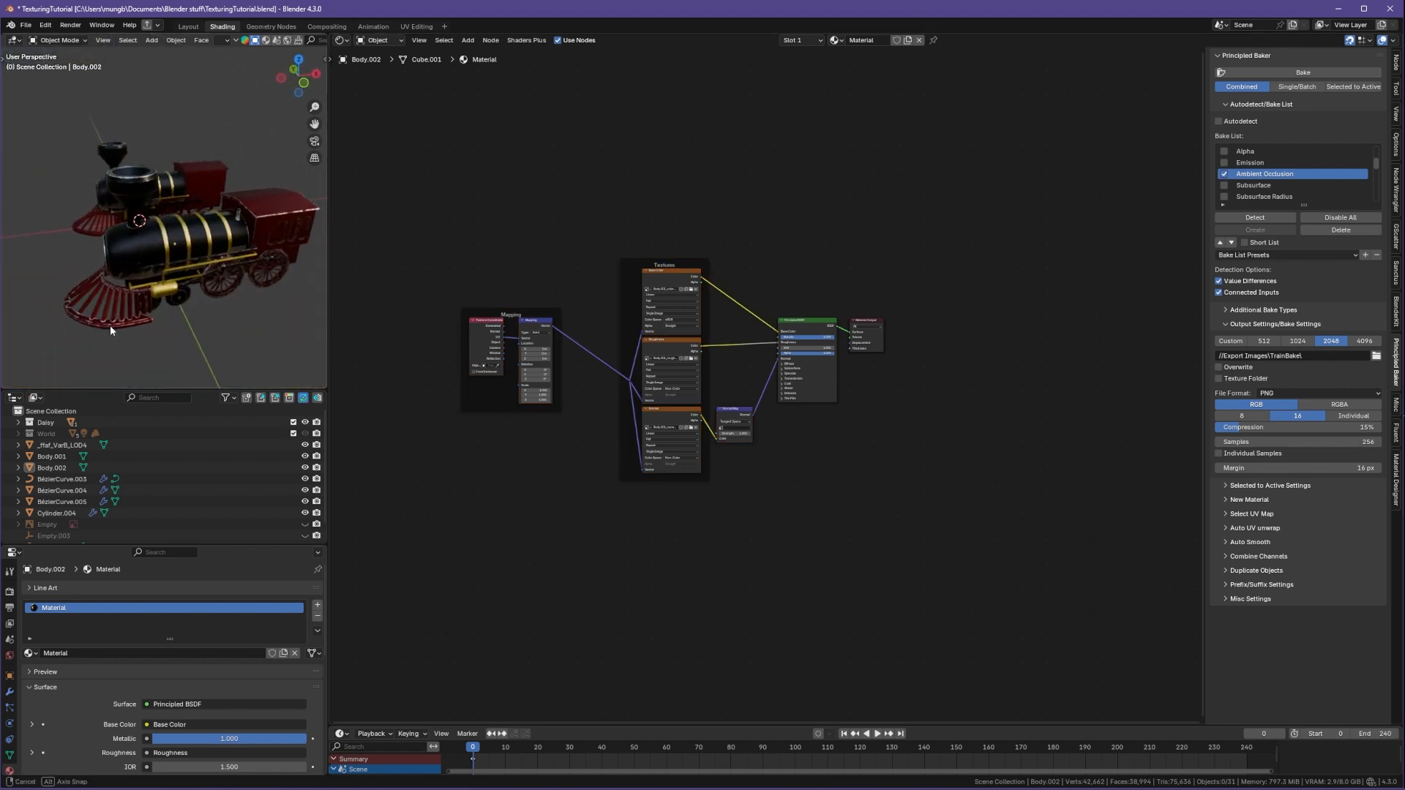
middle_drag(110, 325, 302, 276)
scroll(235, 266, up, 5)
scroll(169, 275, up, 2)
scroll(169, 274, down, 1)
scroll(188, 274, up, 2)
scroll(189, 274, down, 5)
scroll(84, 261, up, 5)
scroll(312, 254, down, 4)
scroll(291, 271, up, 3)
scroll(302, 272, down, 3)
scroll(285, 273, up, 2)
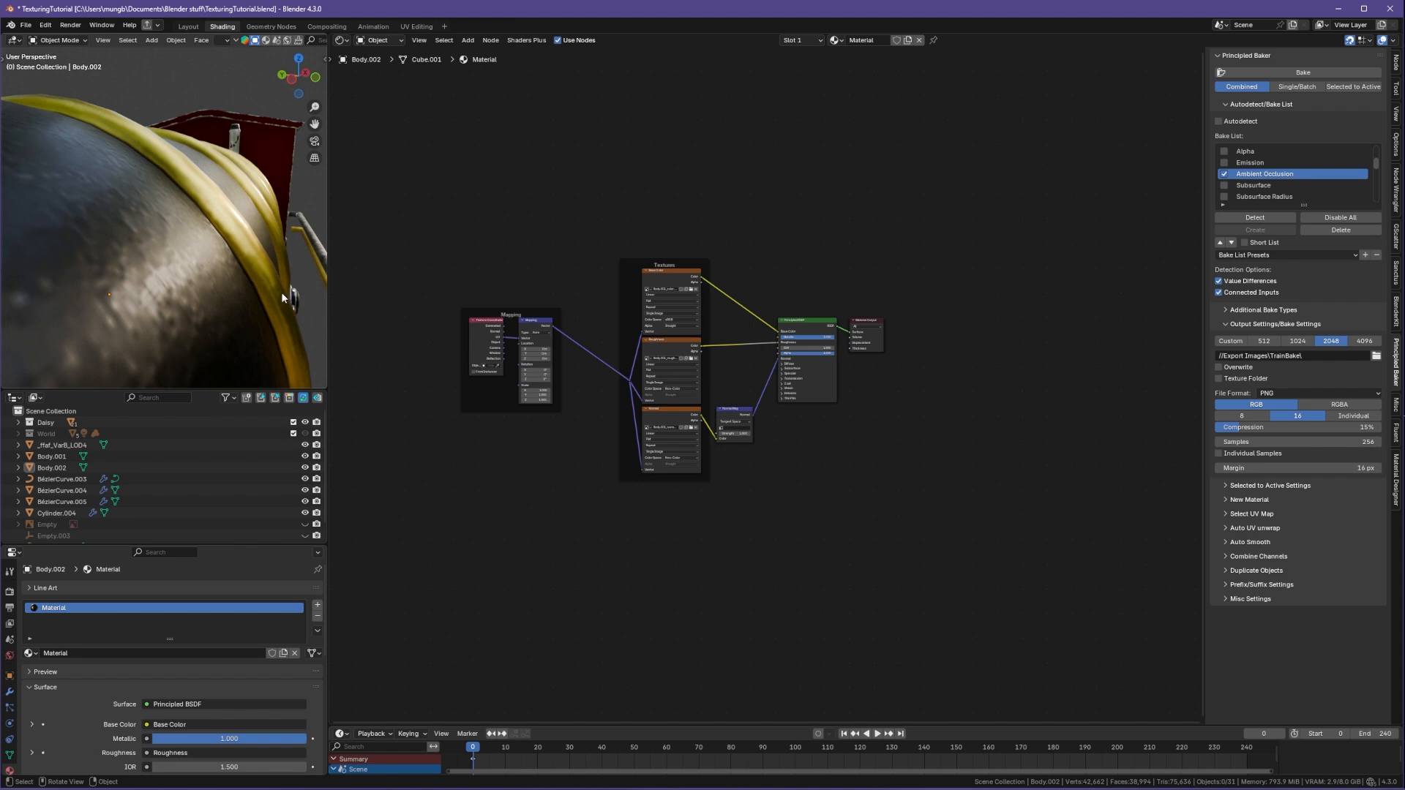
scroll(305, 318, down, 6)
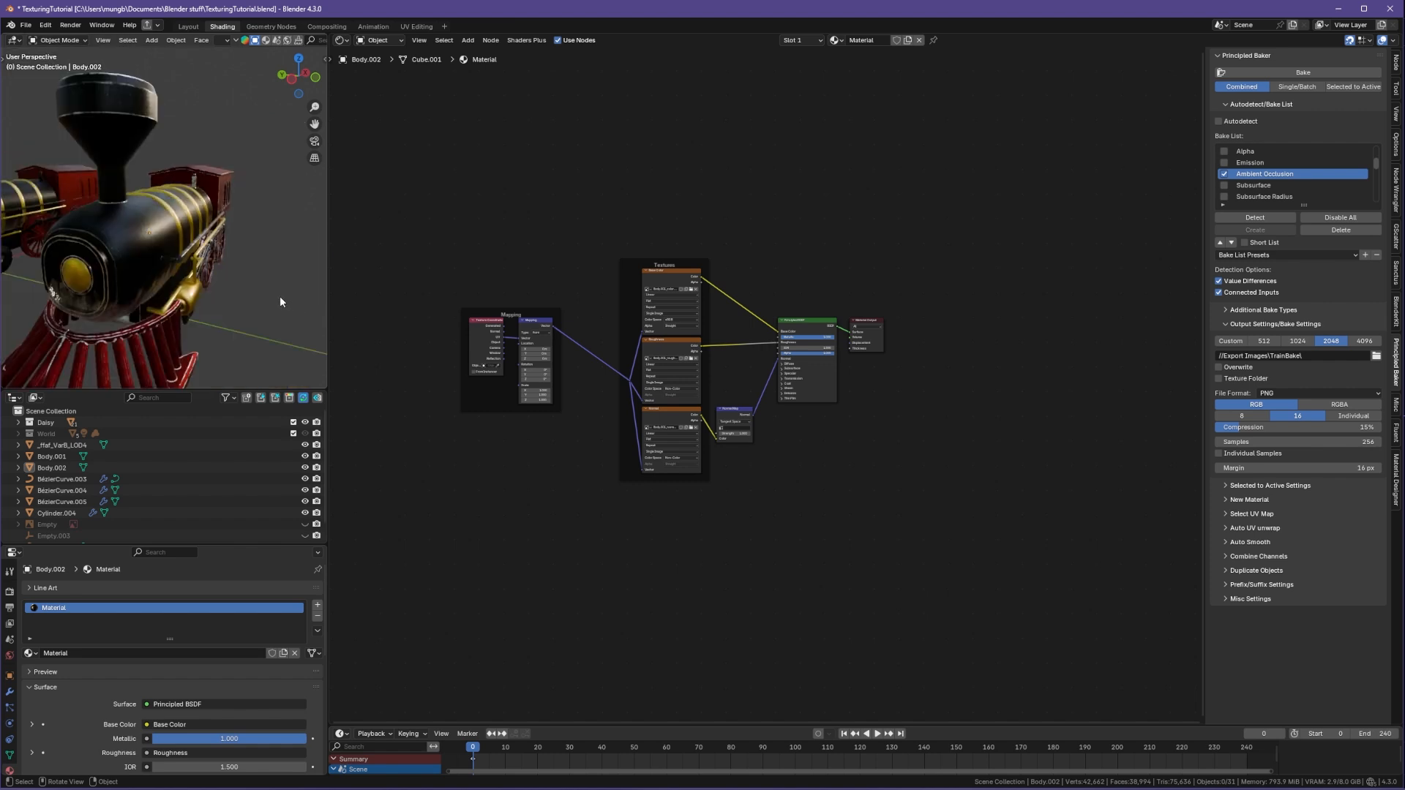
middle_drag(279, 296, 273, 326)
scroll(291, 333, down, 2)
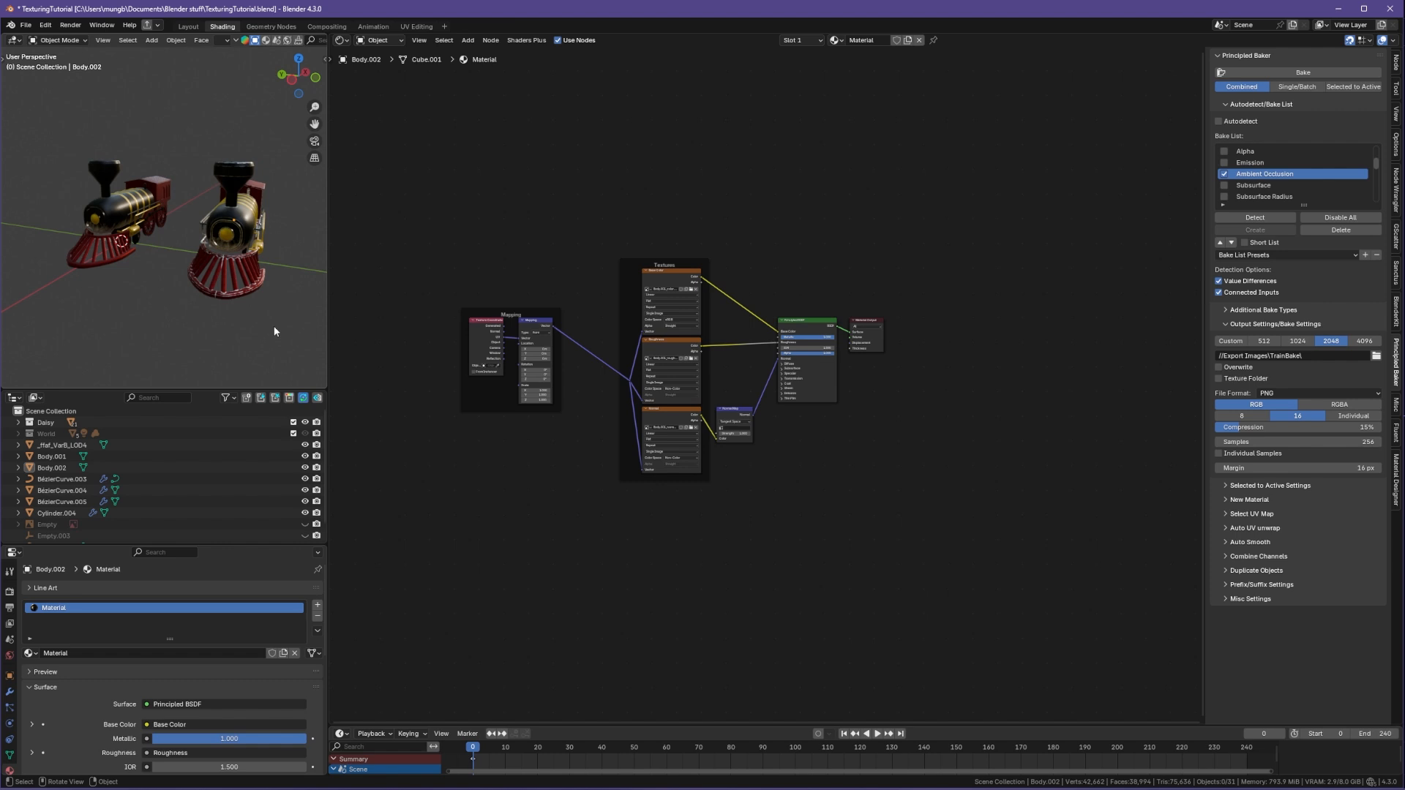
Step: Select the original train body and survey its procedural node tree while orbiting both trains for comparison
click(139, 227)
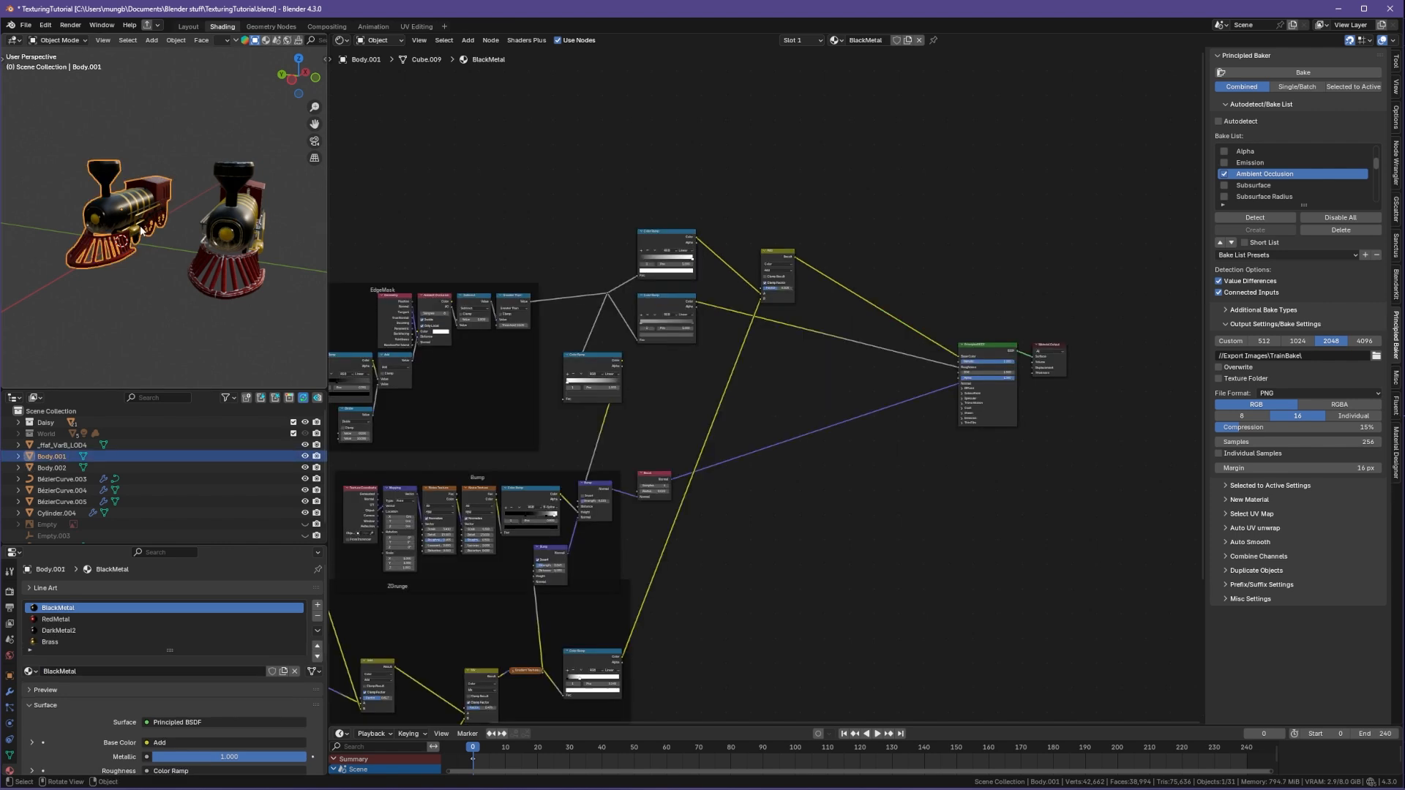
middle_drag(659, 362, 865, 378)
scroll(865, 378, down, 3)
middle_drag(856, 437, 840, 316)
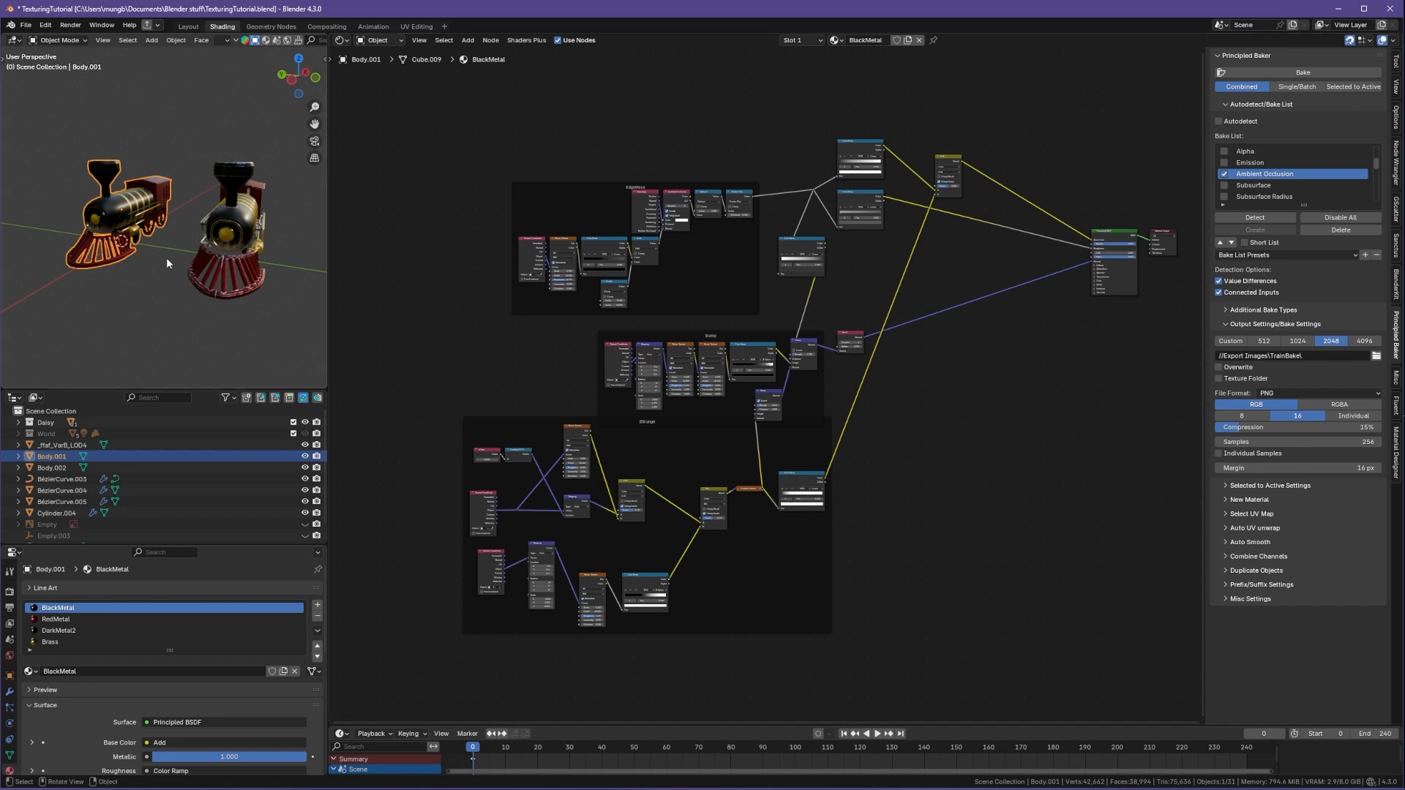
middle_drag(165, 263, 143, 267)
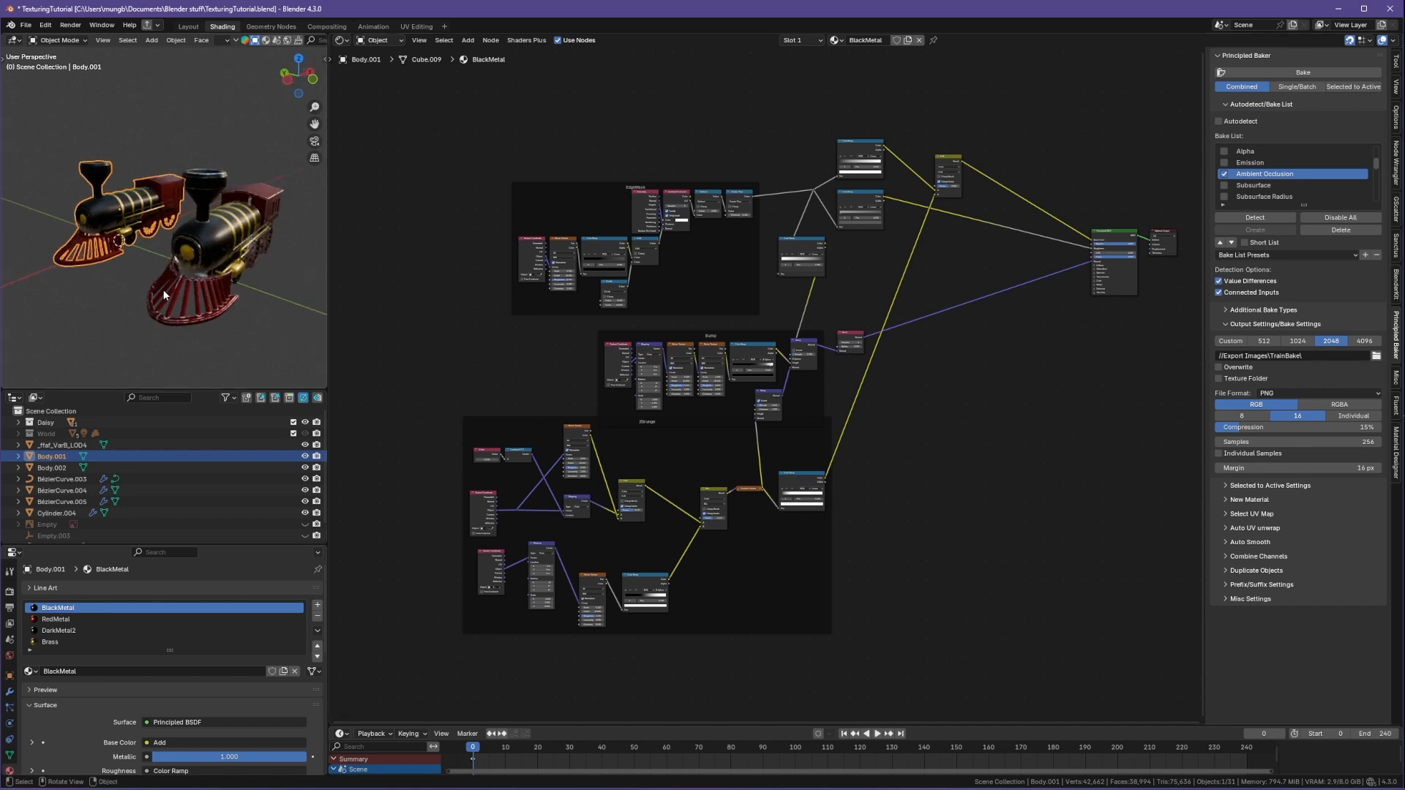